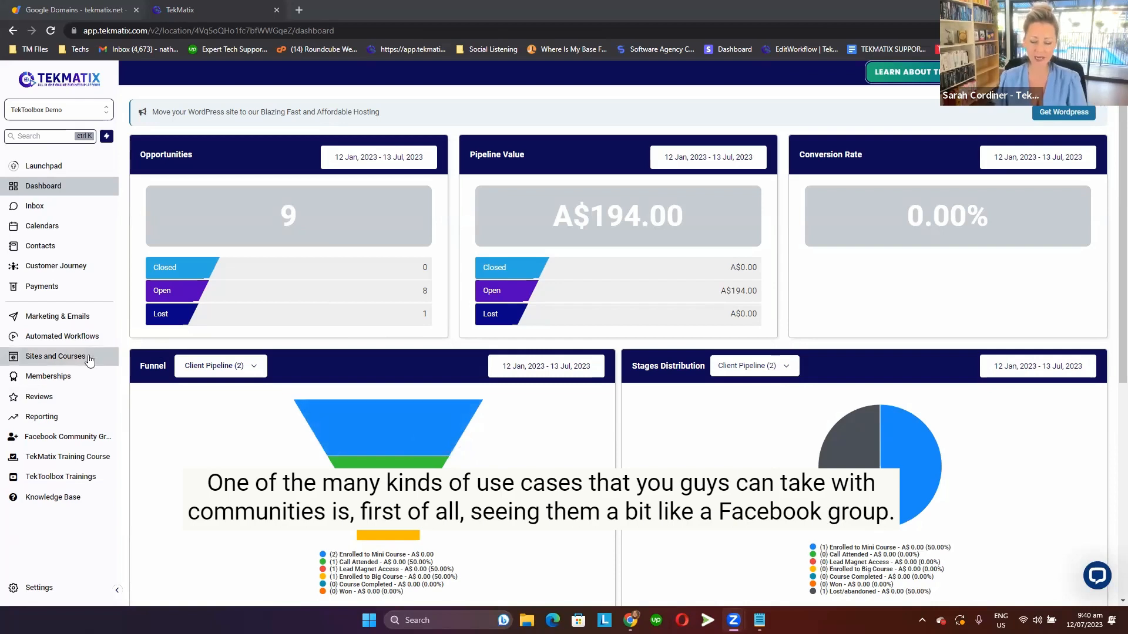
Open the Groups page of Communities in the Memberships area.
left_click(81, 378)
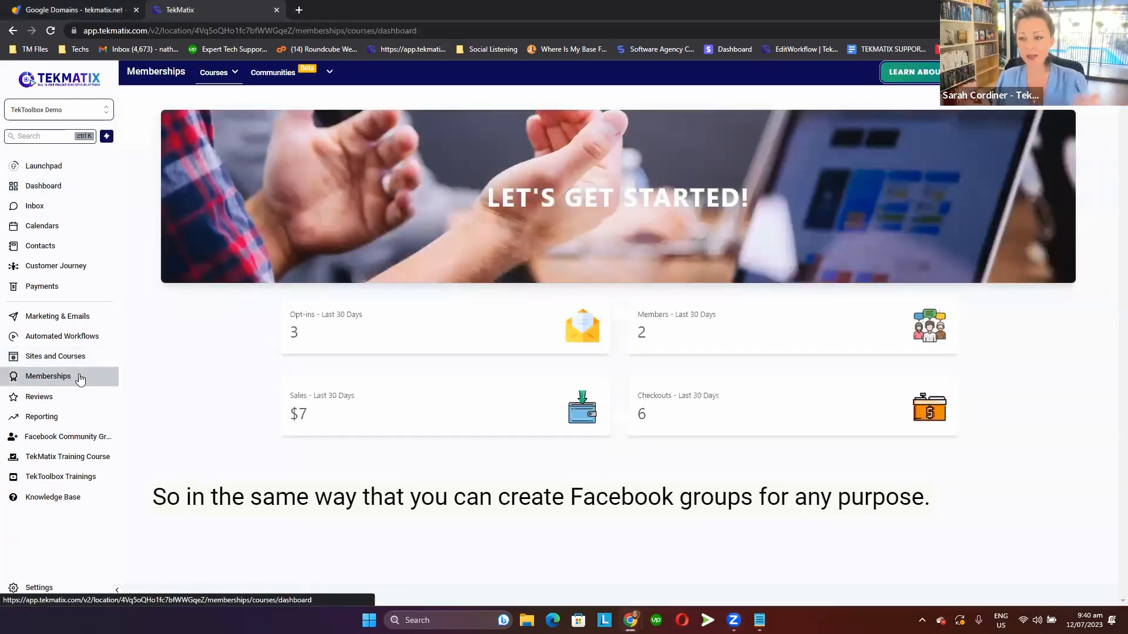
mouse_move(281, 76)
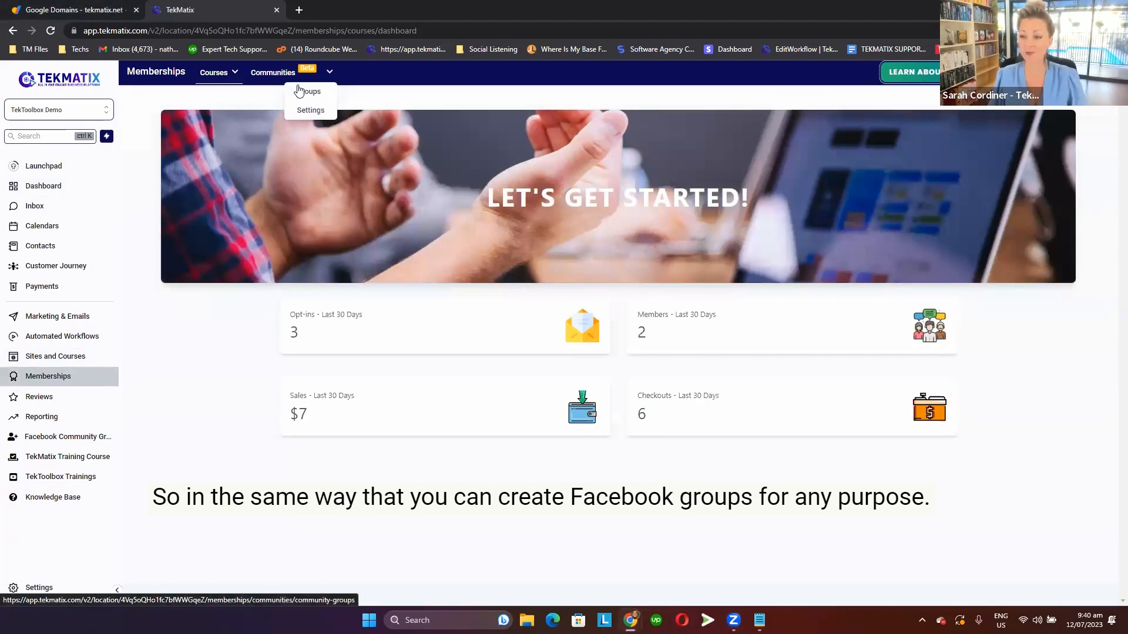
Load the TekMatix Community group's home page from its copied link in a new browser tab and open its group switcher.
left_click(300, 10)
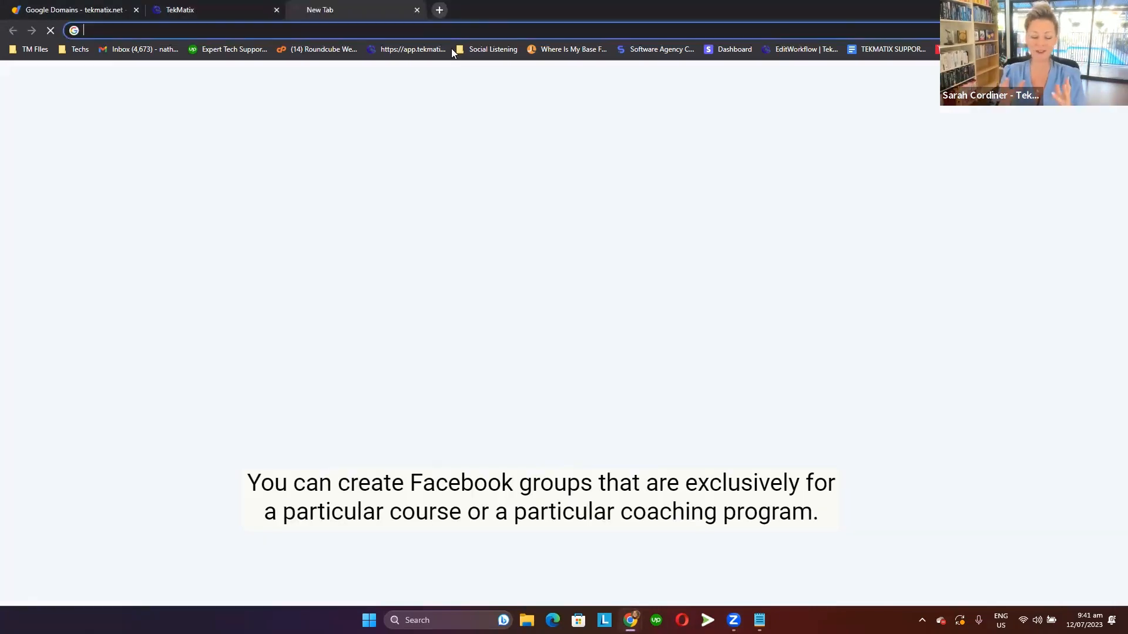
key("alt+Tab")
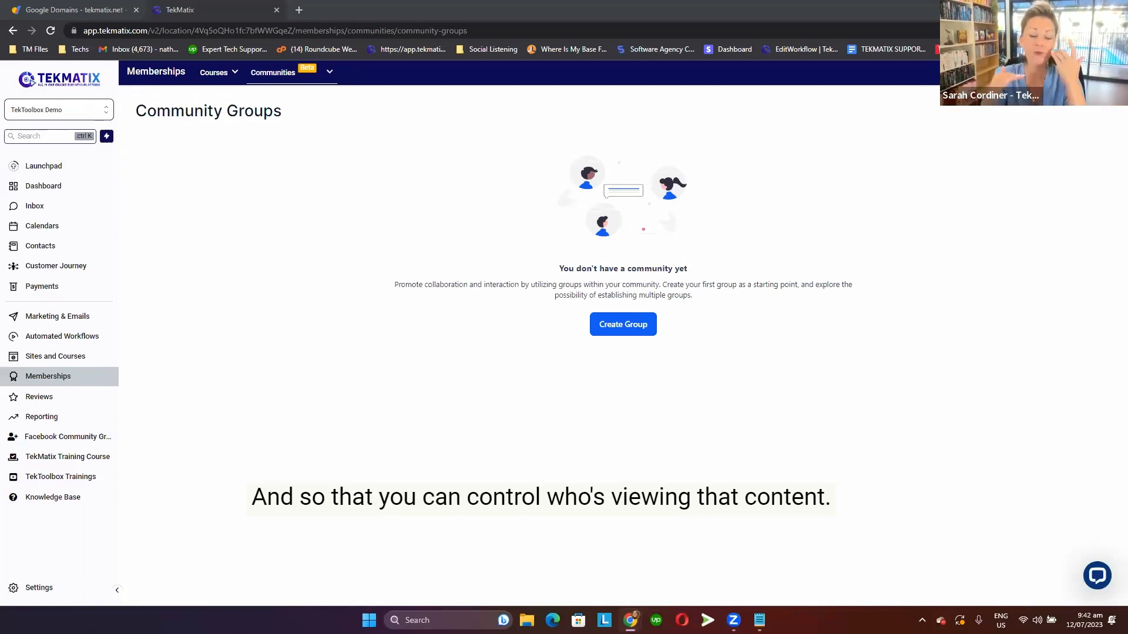
left_click(306, 9)
type("https://communities.tekmatix.com/communities/groups/tekmatix-community-/home")
key("Return")
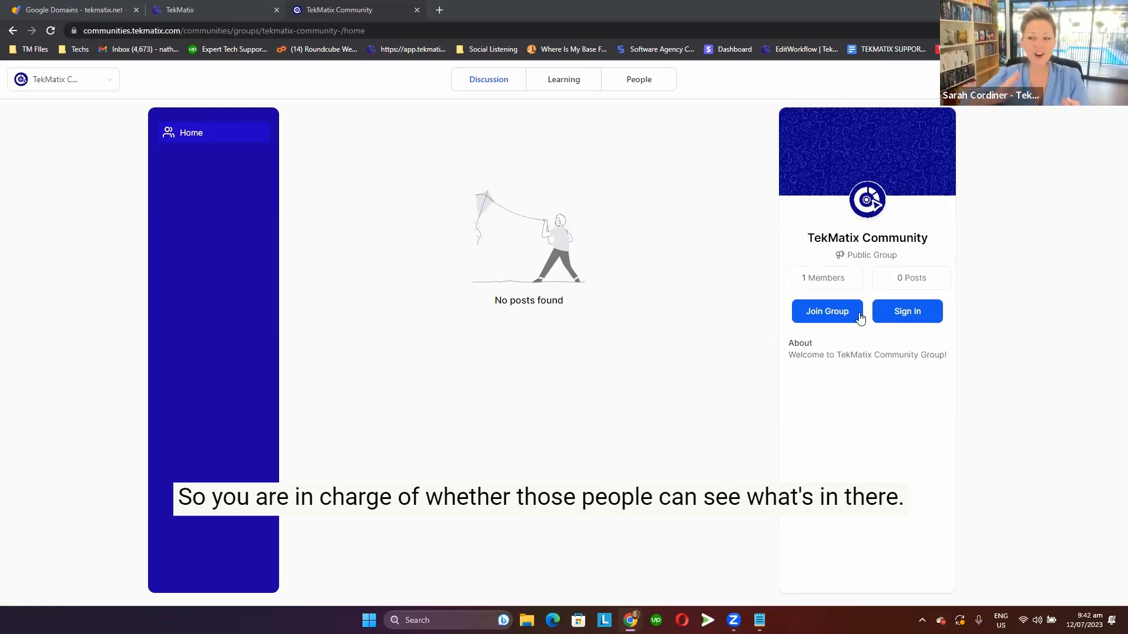
left_click(82, 81)
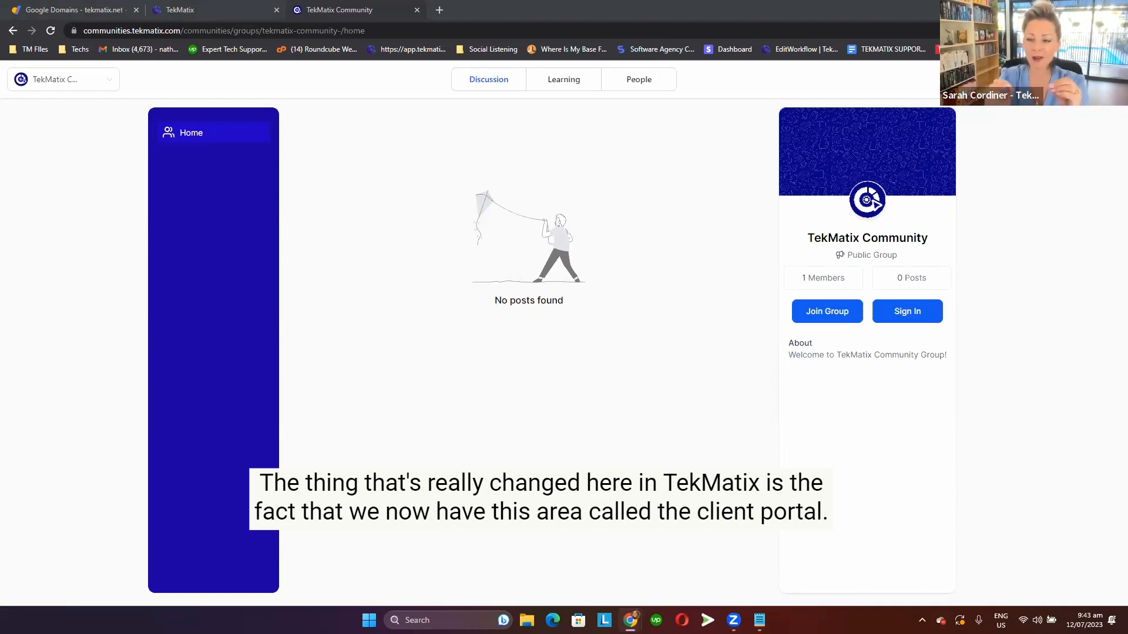
Return to the TekMatix account, open the client portal's Domain Setup under Sites and Courses, and go to the custom domain field.
left_click(222, 14)
left_click(78, 363)
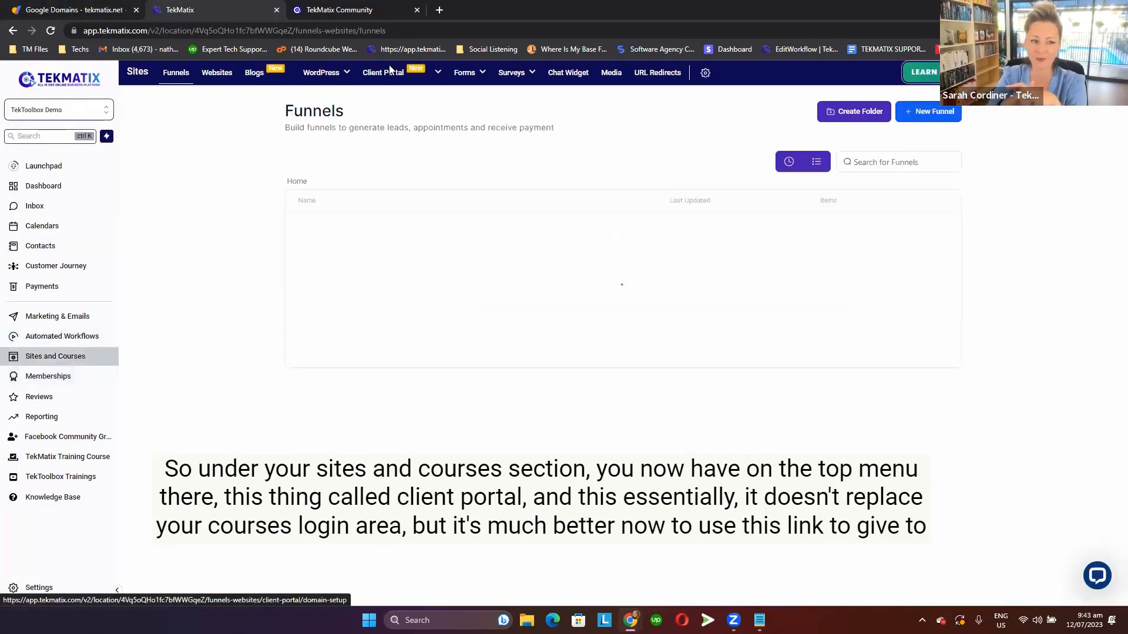
mouse_move(389, 71)
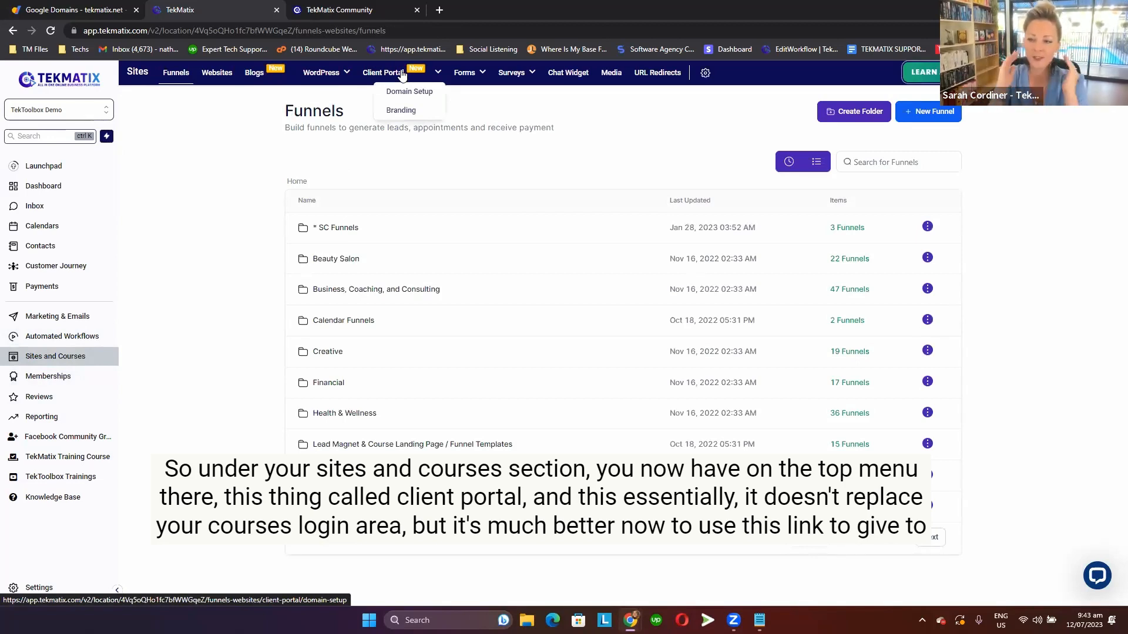
left_click(404, 91)
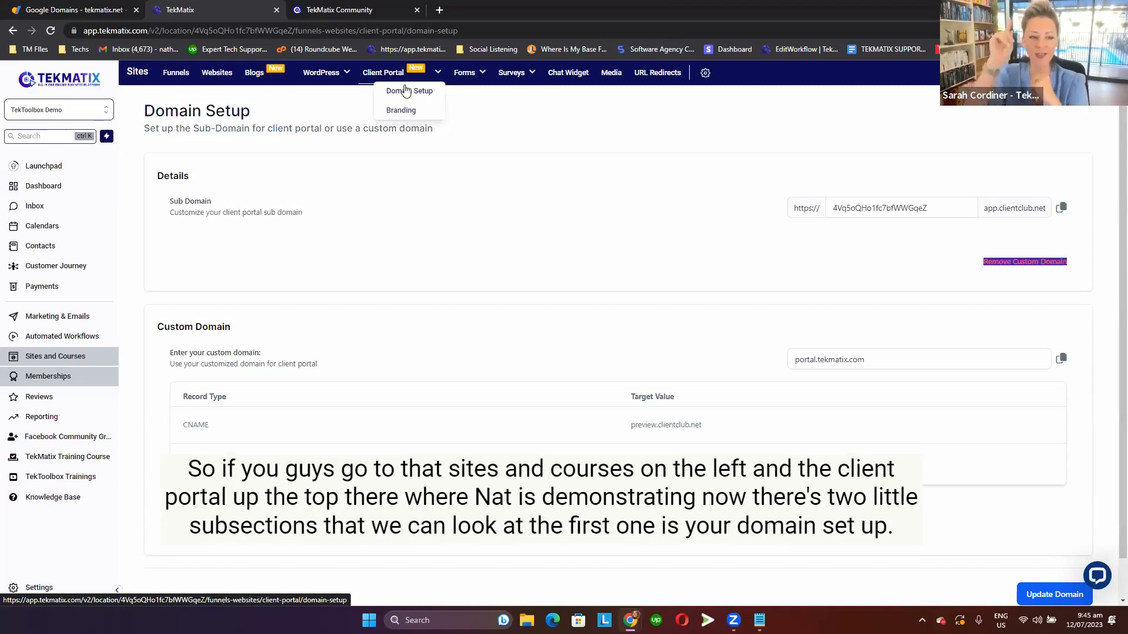
mouse_move(381, 77)
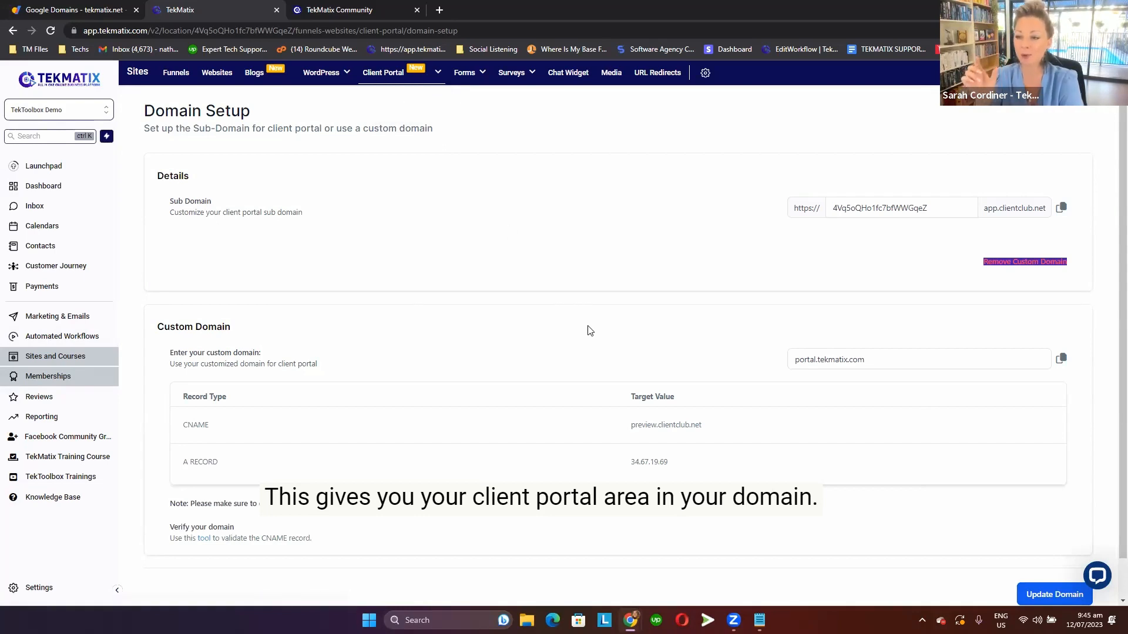
scroll(589, 330, "down", 1)
left_click(882, 314)
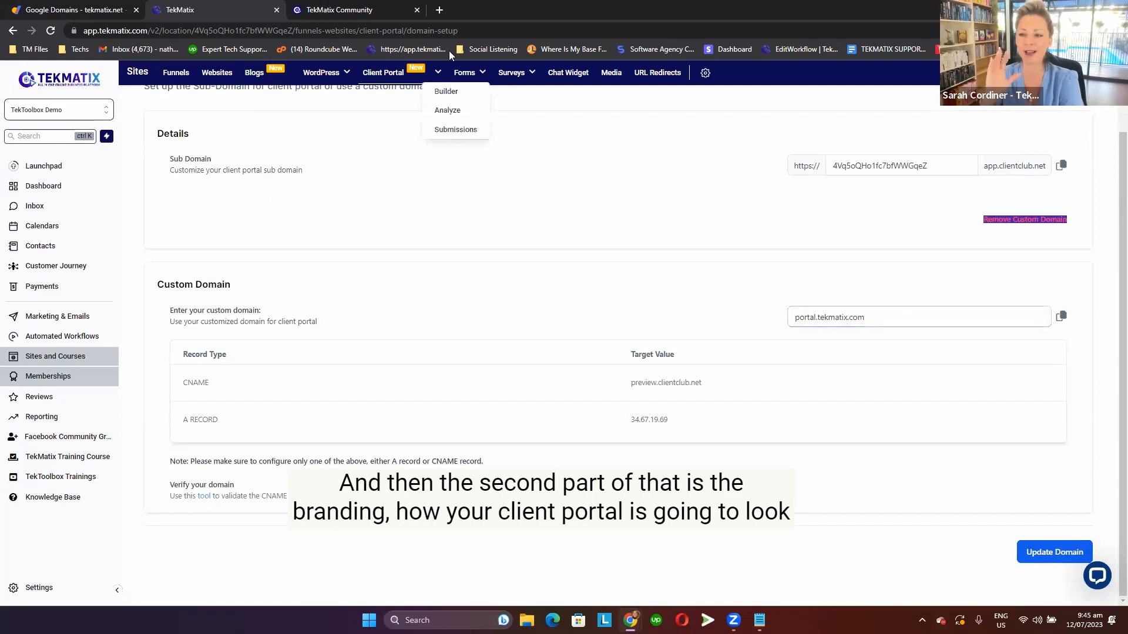
View the client portal's Branding settings and return to its Domain Setup page.
left_click(405, 113)
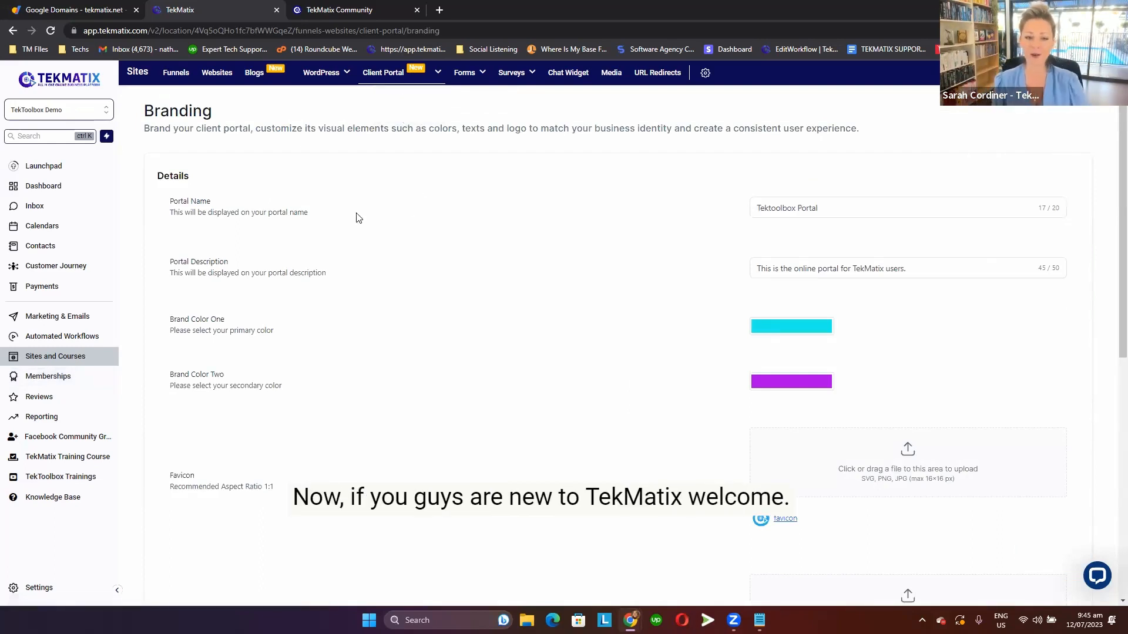
mouse_move(385, 74)
left_click(406, 92)
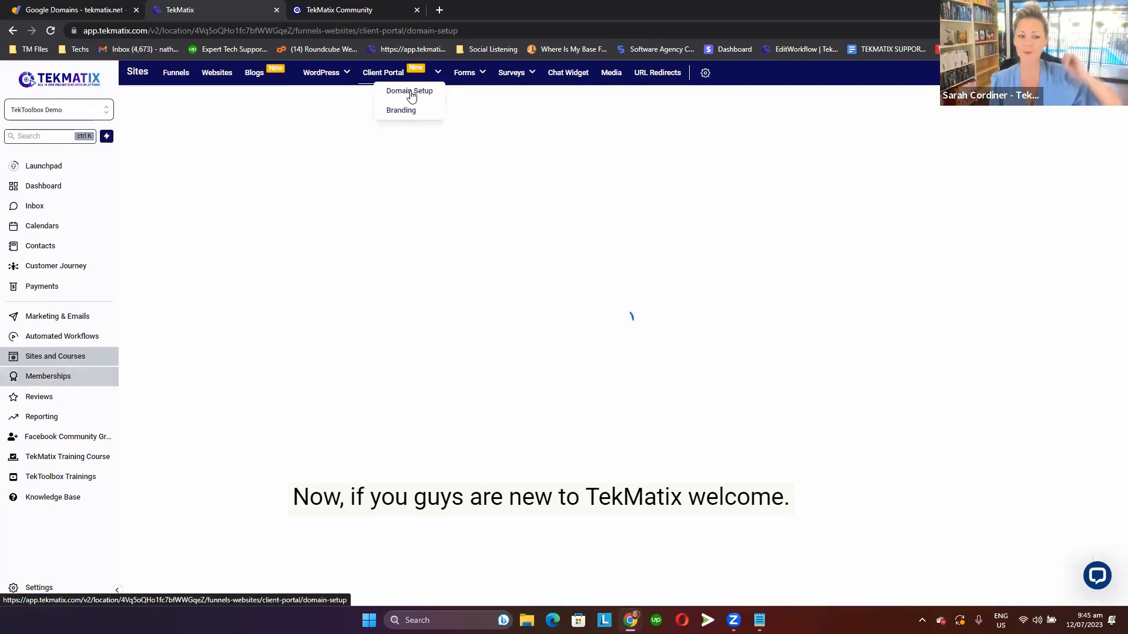
Examine the sub domain, the custom domain, and the CNAME and A record target values on the Domain Setup page.
scroll(515, 338, "down", 1)
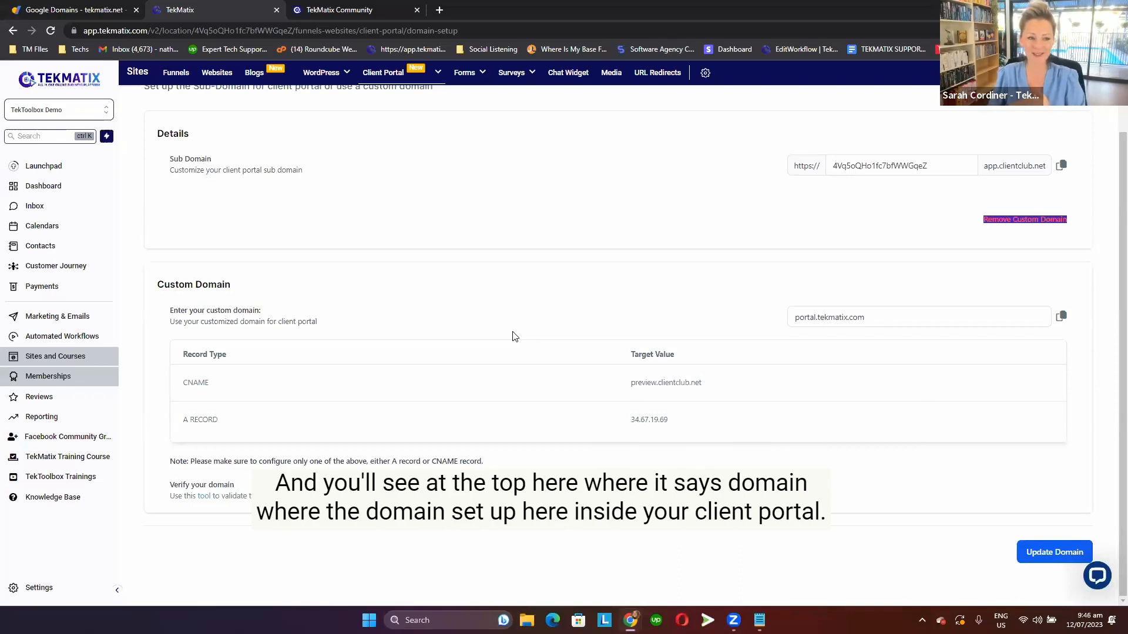
scroll(329, 214, "up", 1)
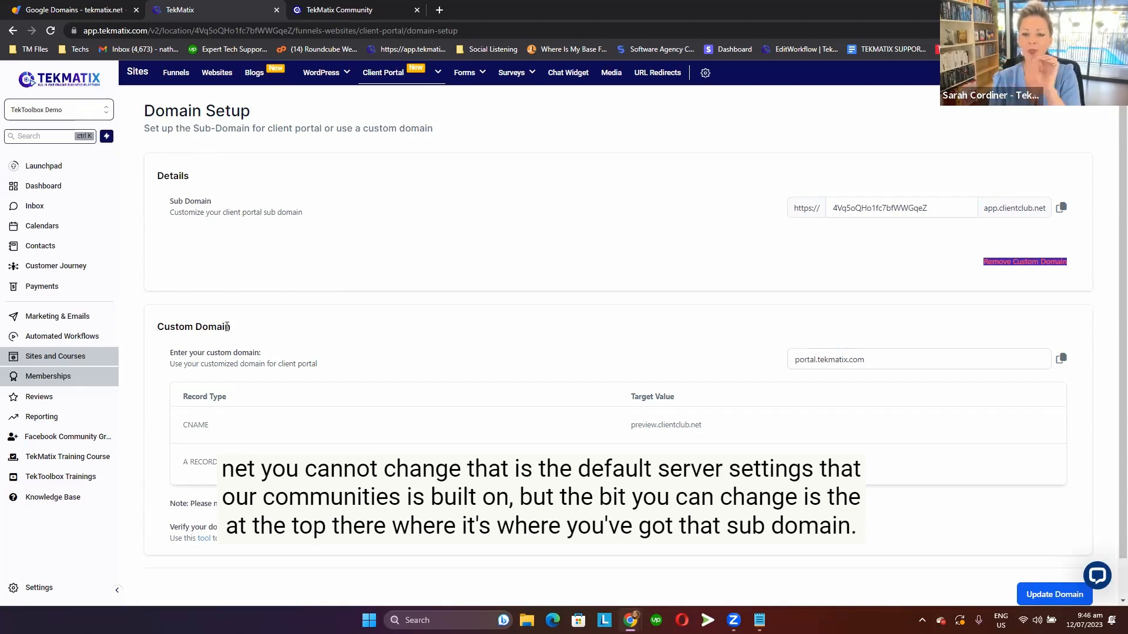
left_click_drag(231, 326, 151, 327)
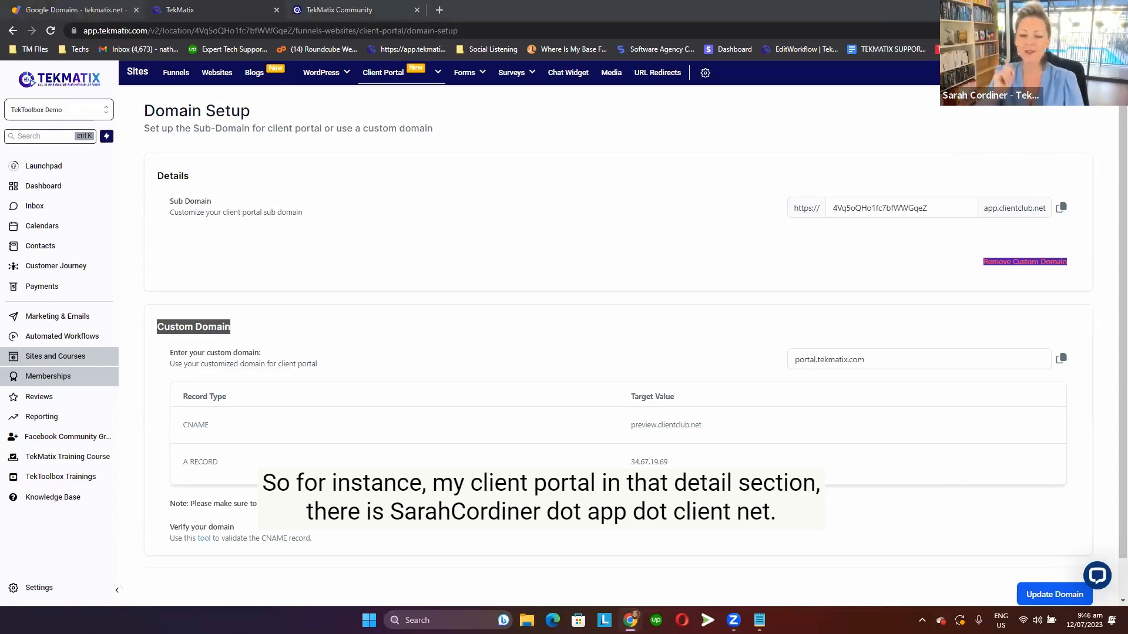
scroll(1064, 197, "down", 1)
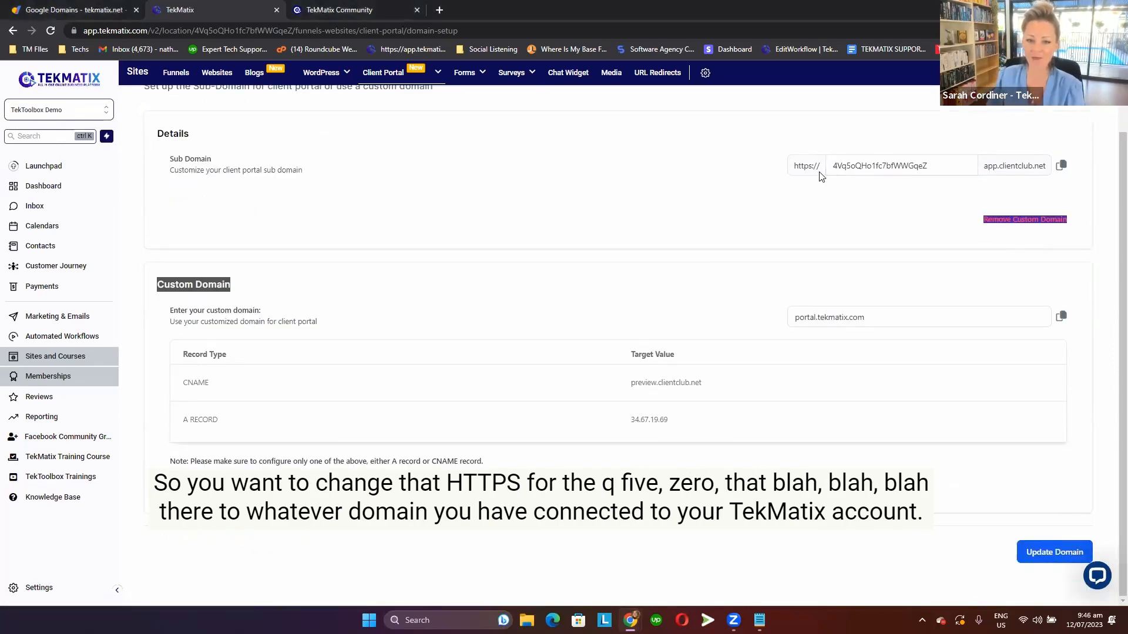
left_click(955, 165)
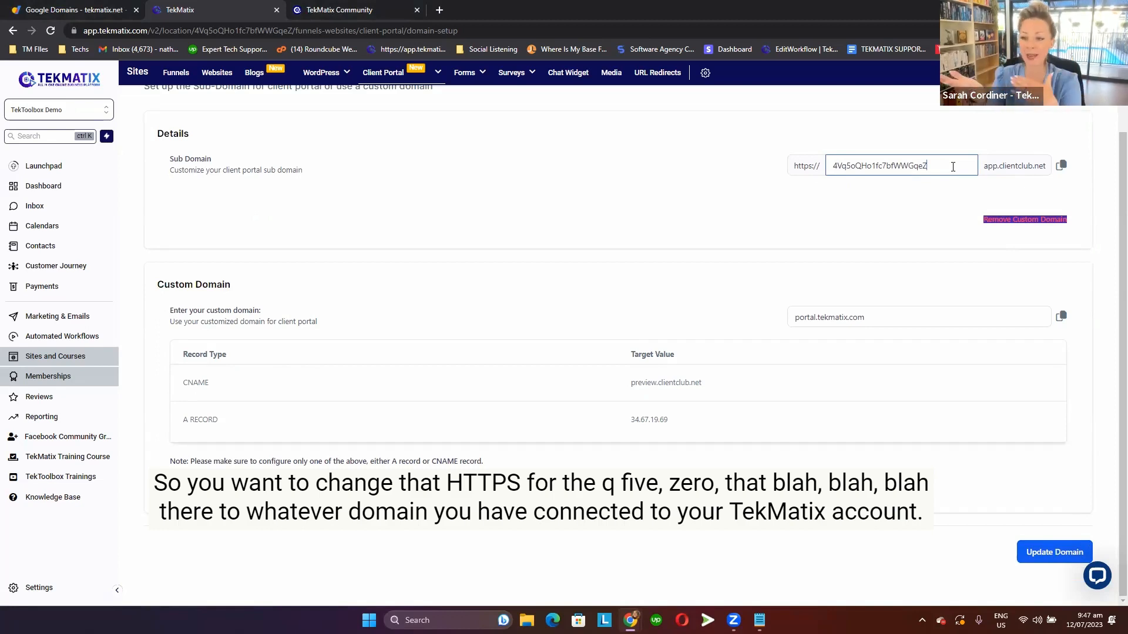
left_click_drag(913, 304, 754, 320)
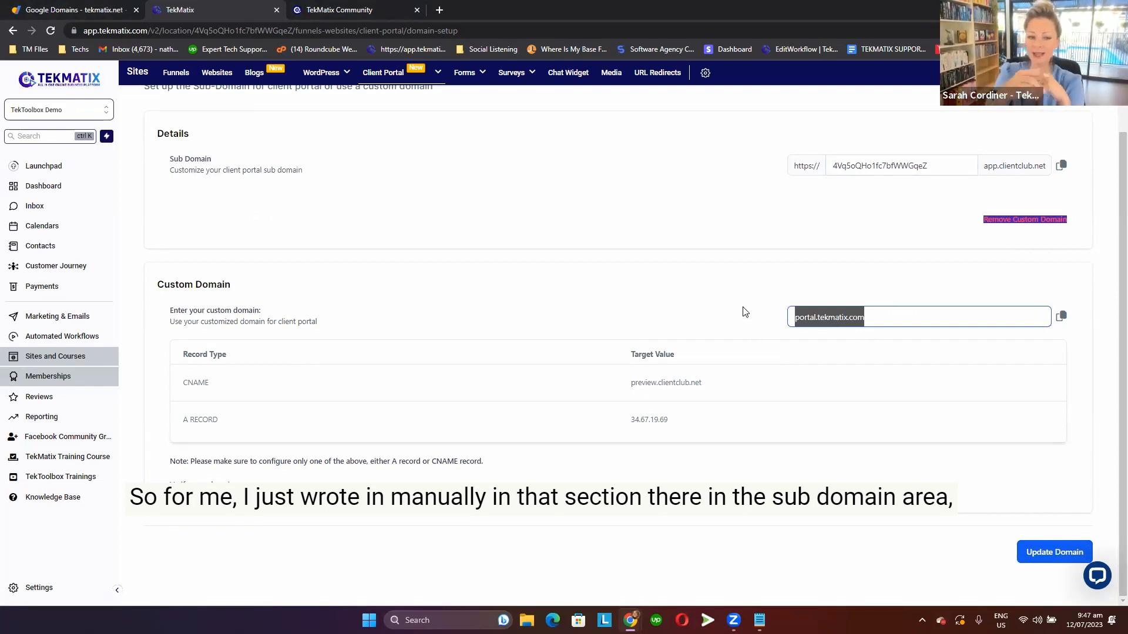
left_click(744, 312)
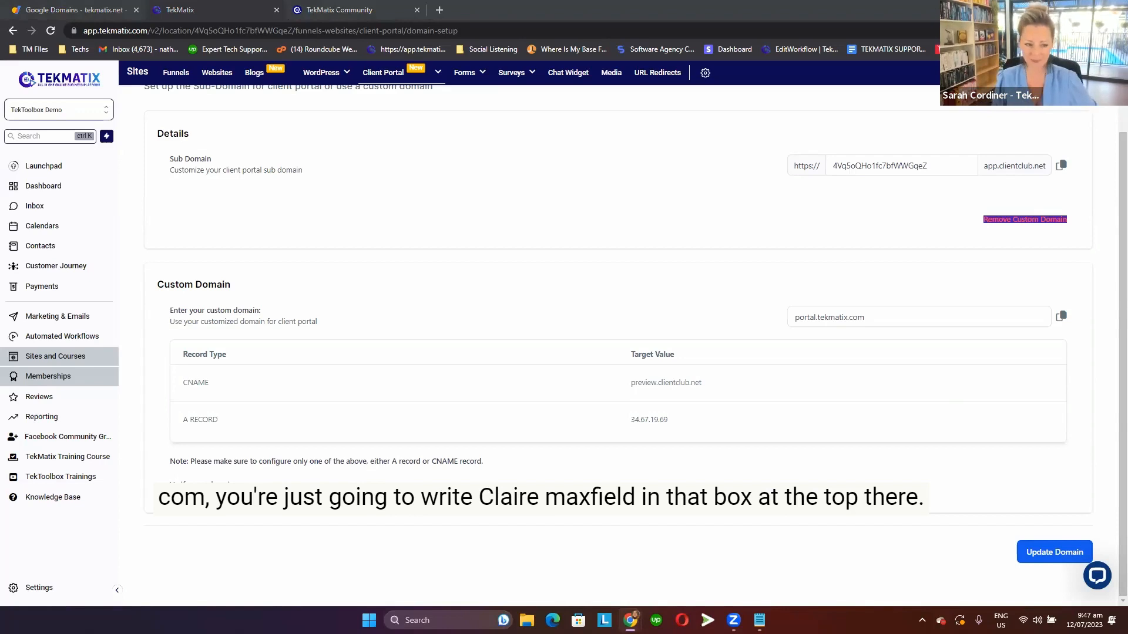
left_click(924, 166)
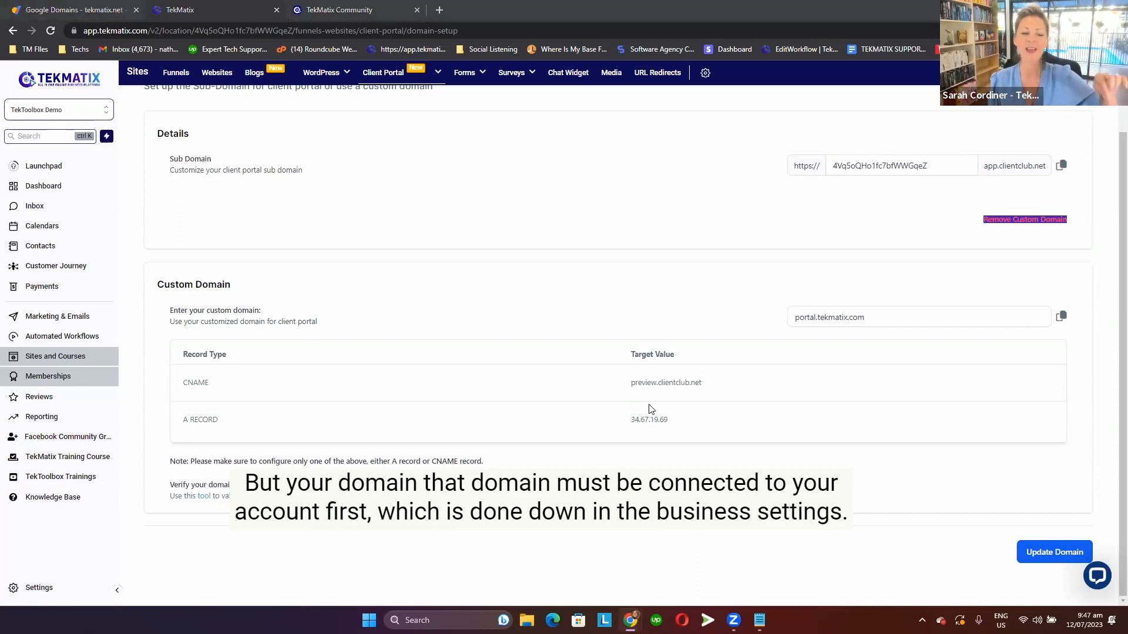
left_click_drag(704, 383, 608, 385)
left_click_drag(686, 419, 613, 425)
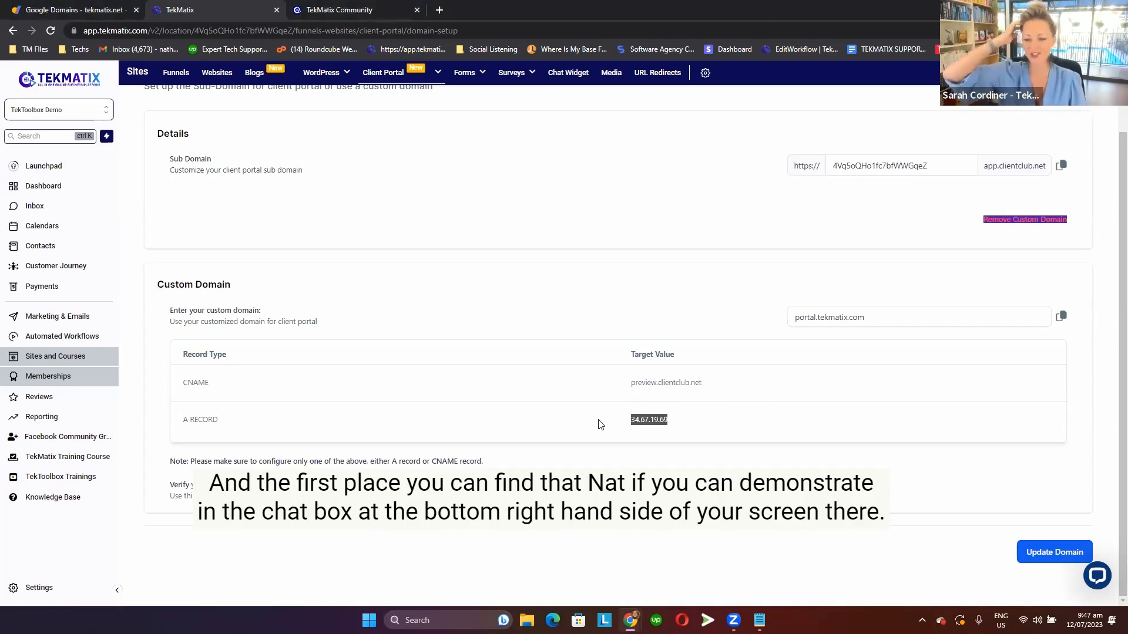
Open the support widget, search its help articles for "website", and go back to the help categories.
left_click(1096, 580)
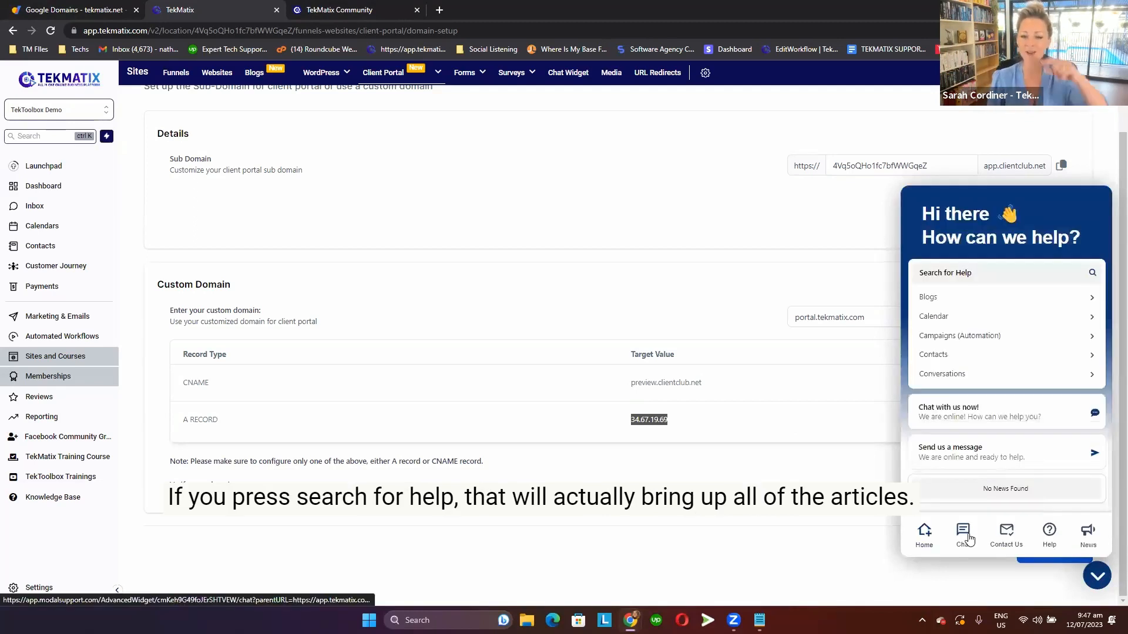
left_click(966, 536)
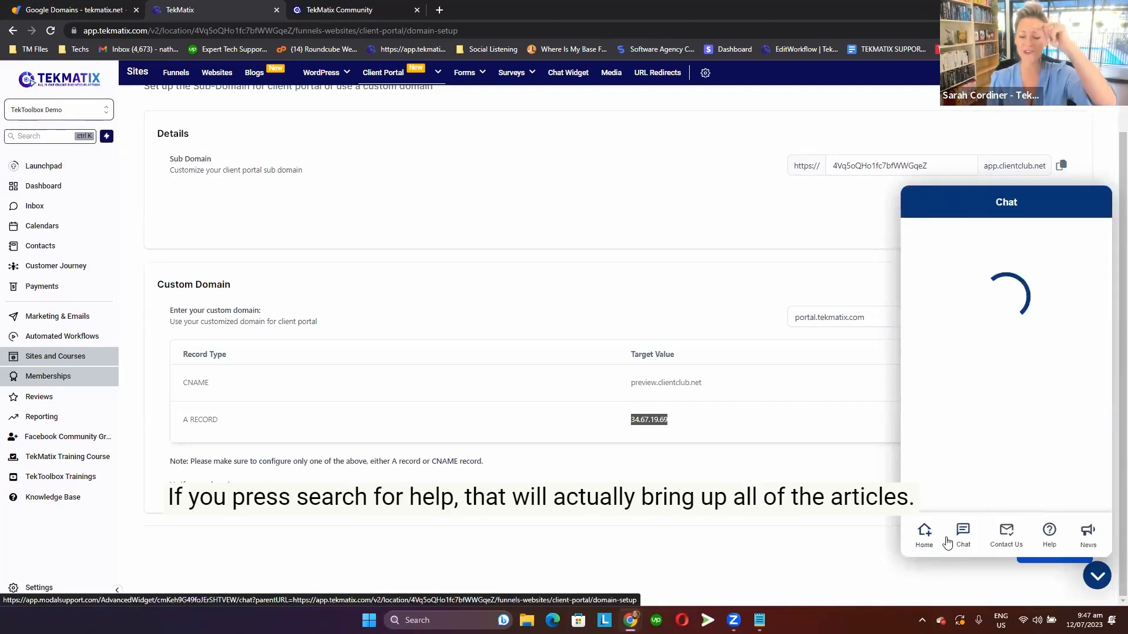
left_click(924, 533)
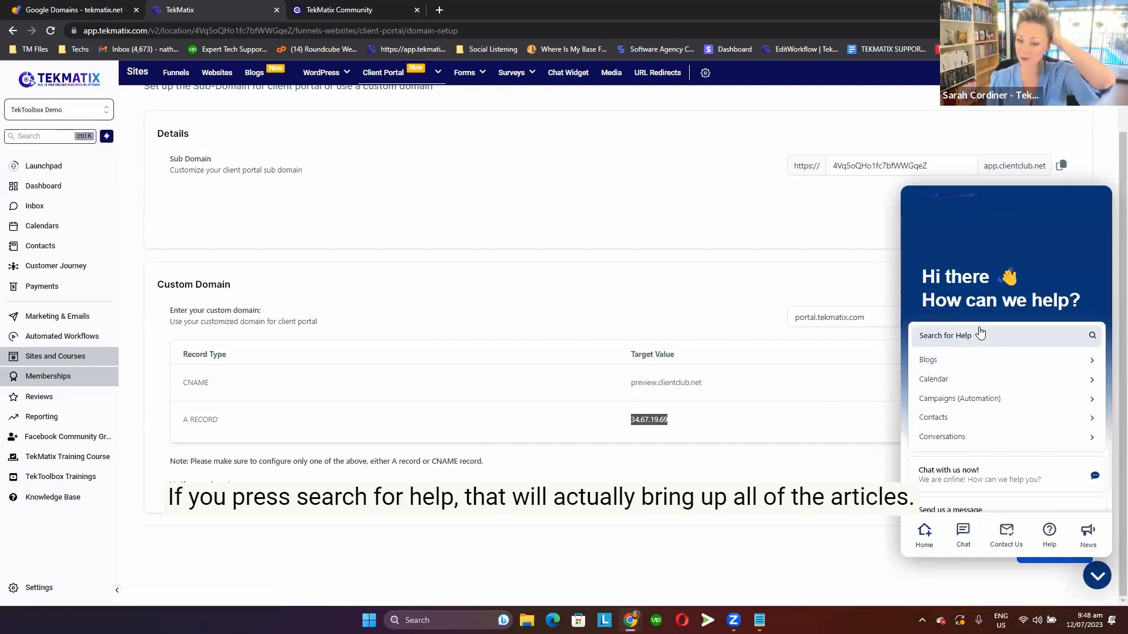
left_click(978, 335)
left_click(976, 231)
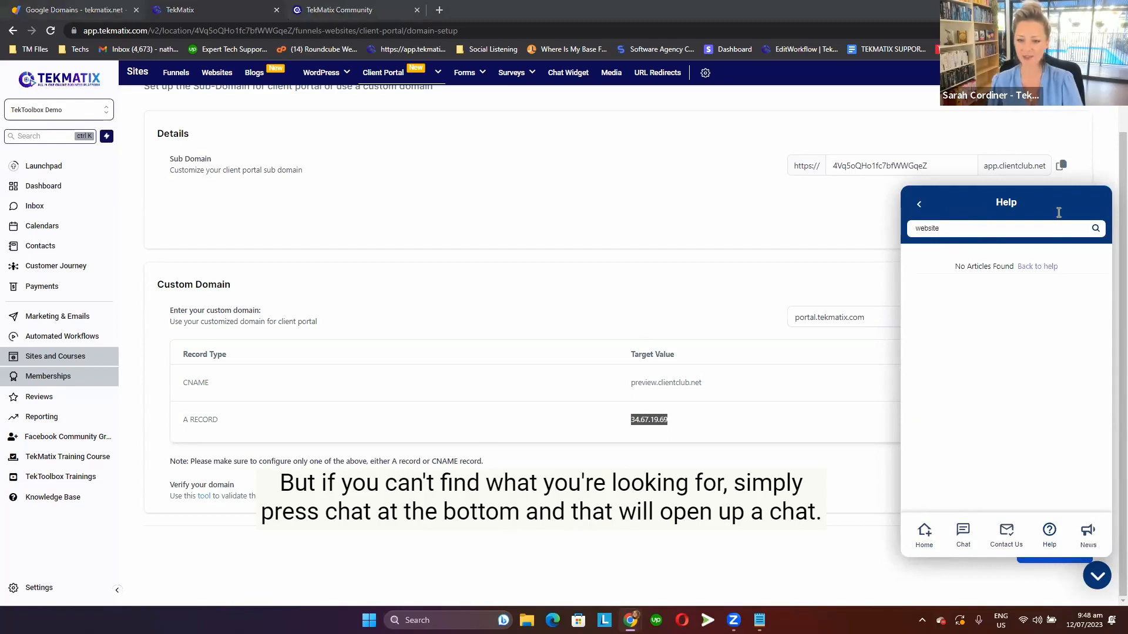
left_click(919, 205)
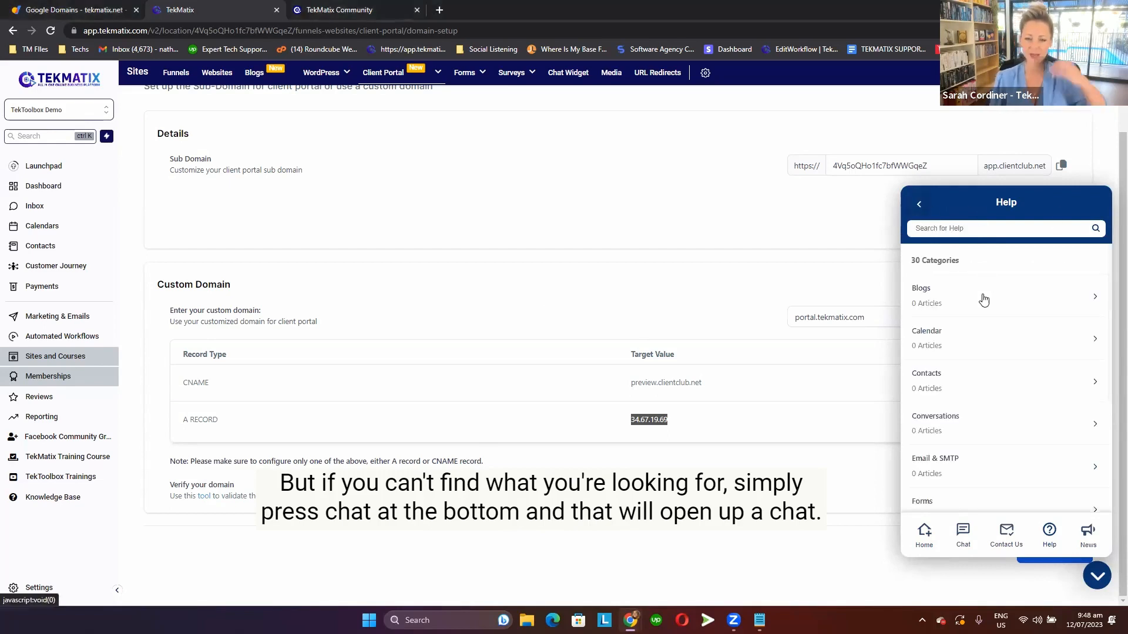
Browse the help categories in the support widget and open the Chat Support form.
left_click(963, 535)
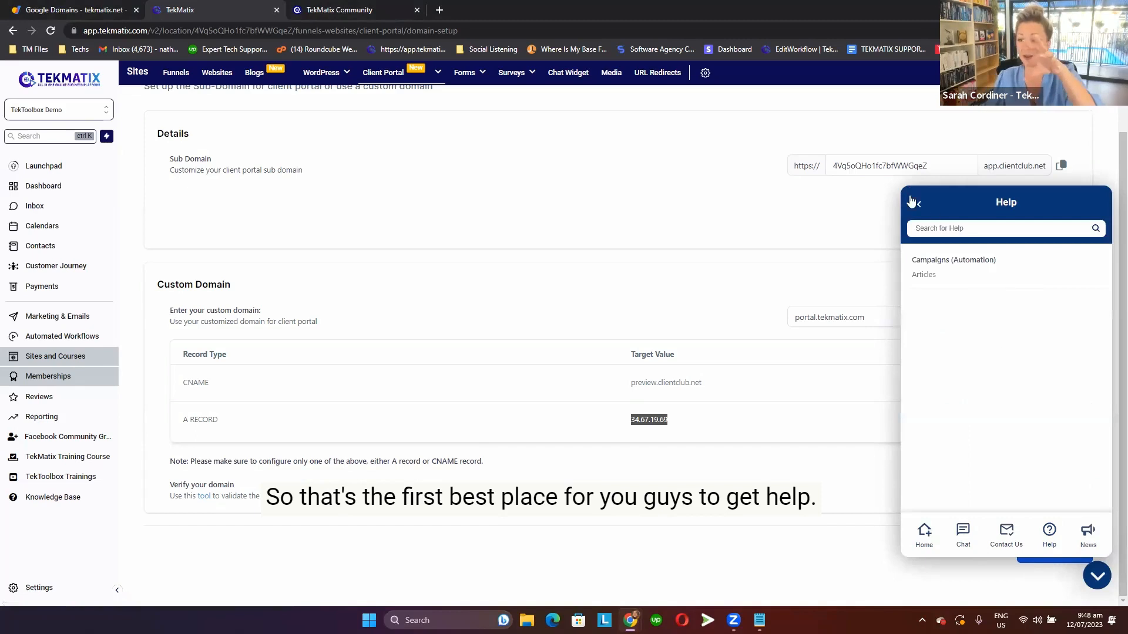
left_click(919, 205)
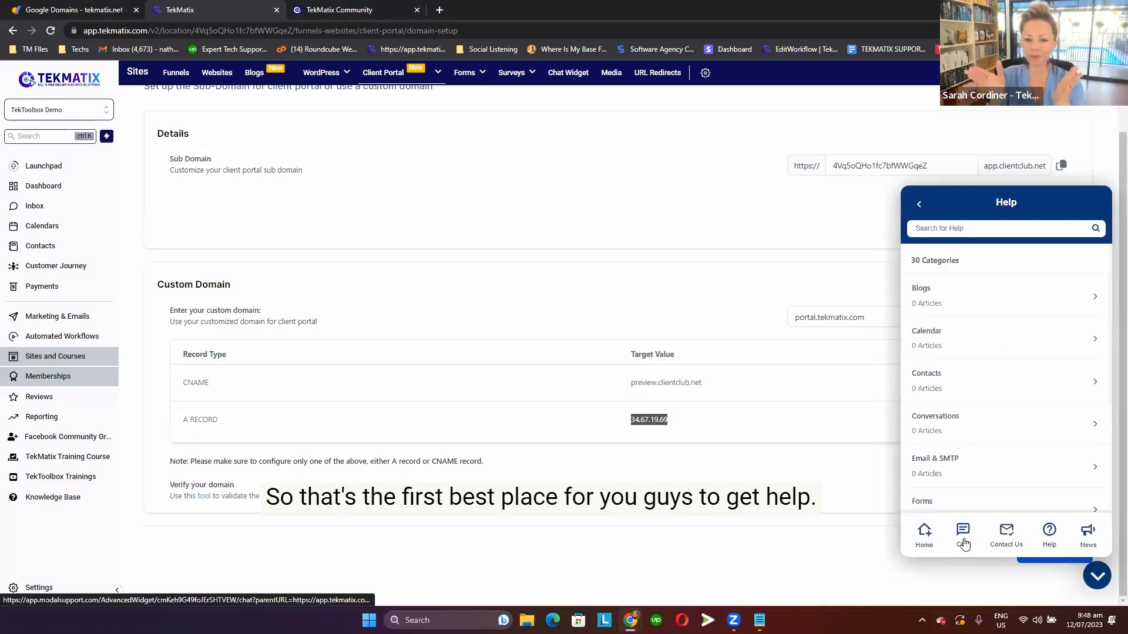
scroll(956, 479, "down", 4)
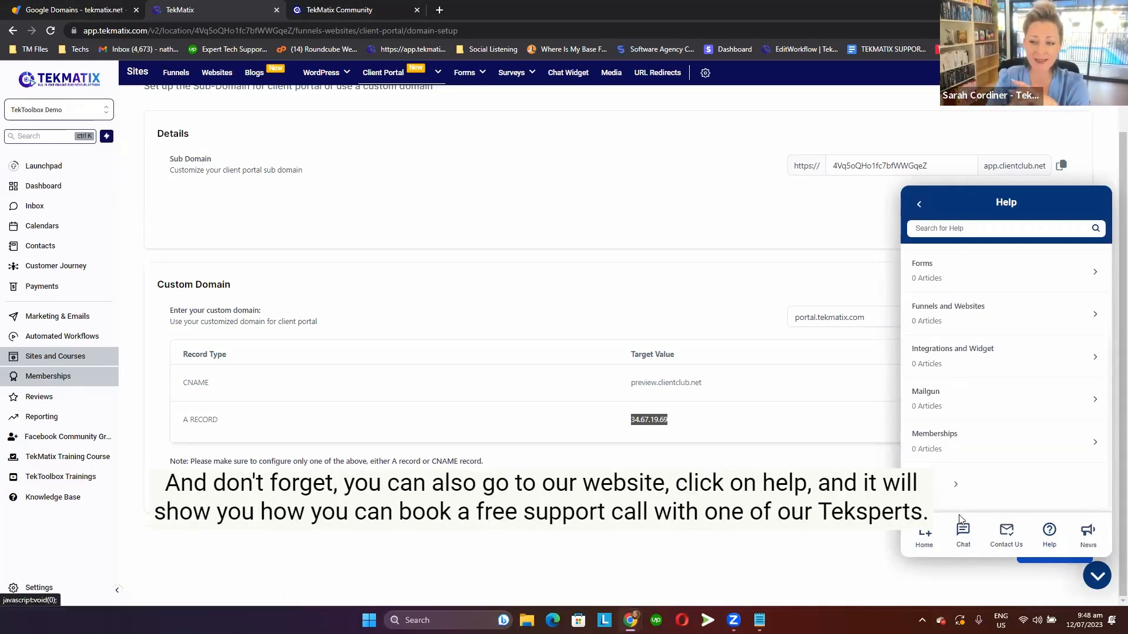
left_click(962, 530)
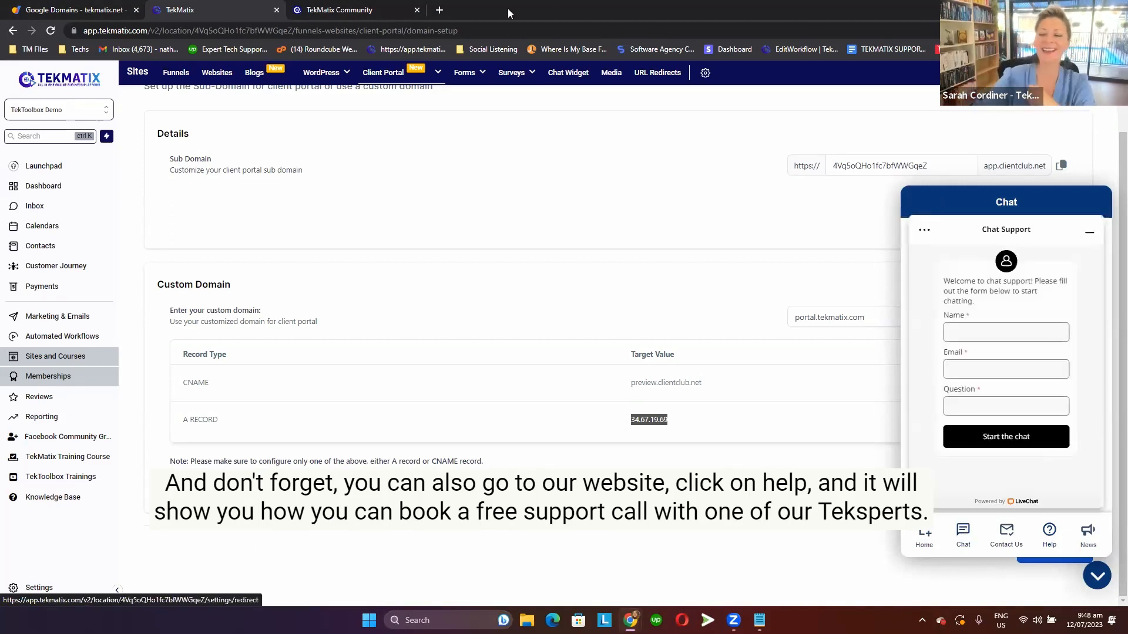
Open tekmatix.com in a new browser tab, bring up its "Have a question?" form, and zoom the page out.
left_click(440, 11)
type("tekmatix")
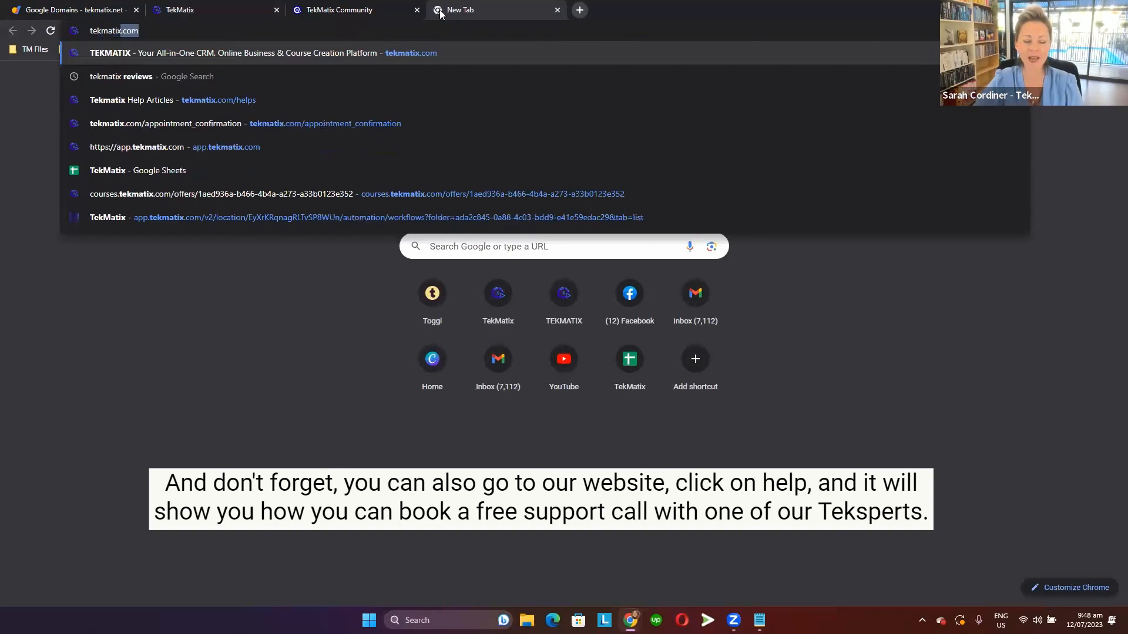
key("Return")
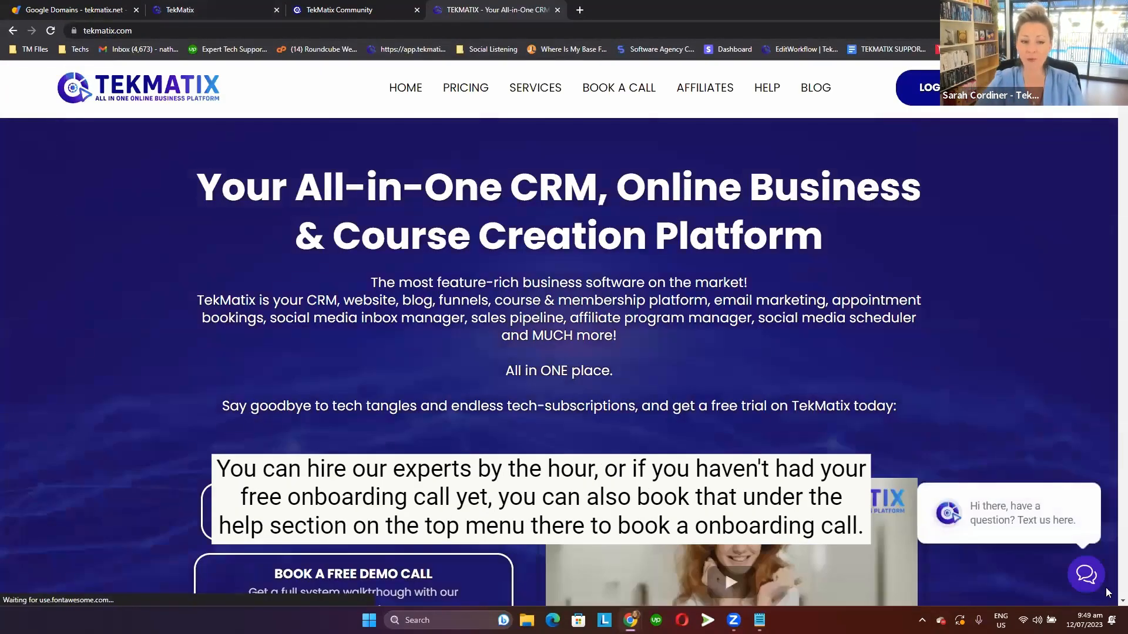
left_click(1084, 581)
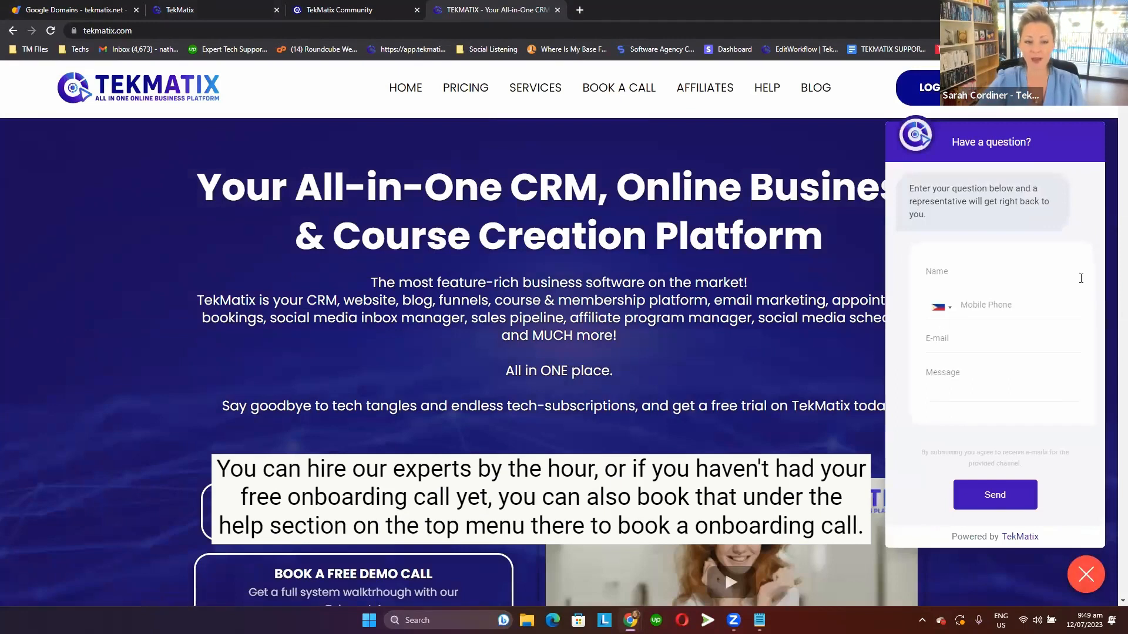
key("ctrl+minus")
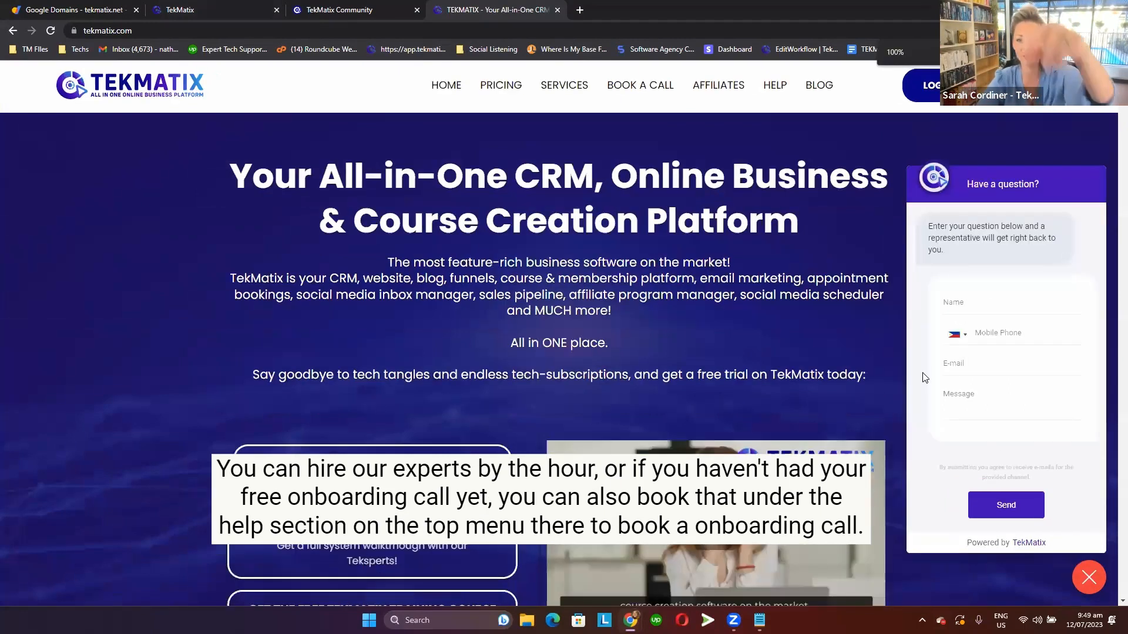
Open the TekMatix Support Directory and look through its chat, help guide, expert hire, help centre and YouTube channel options.
left_click(784, 87)
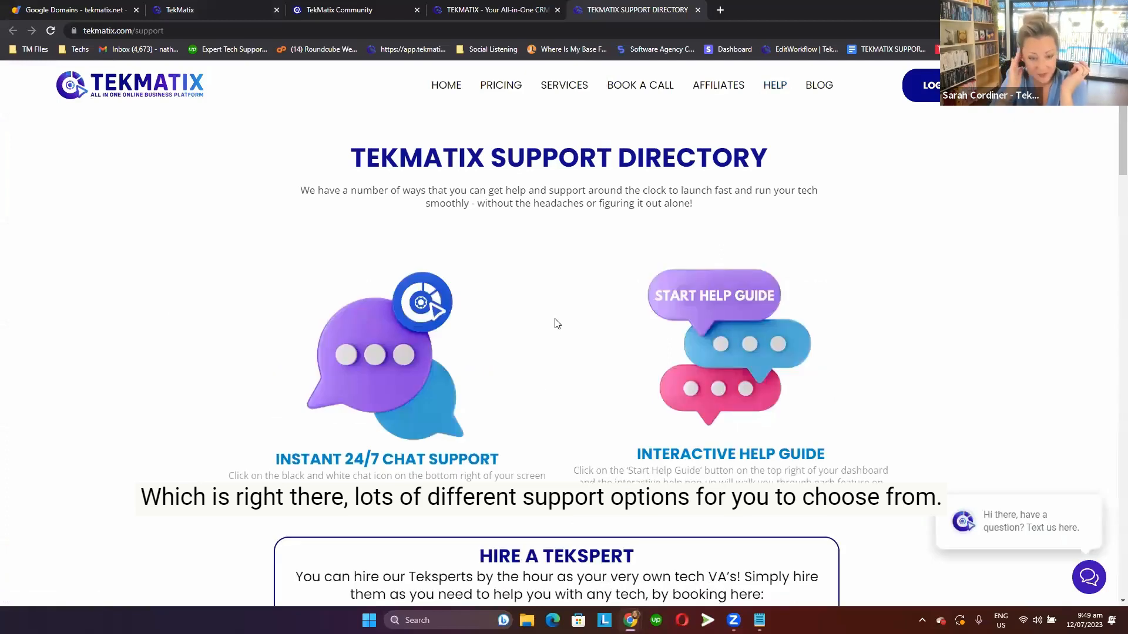
scroll(557, 324, "down", 9)
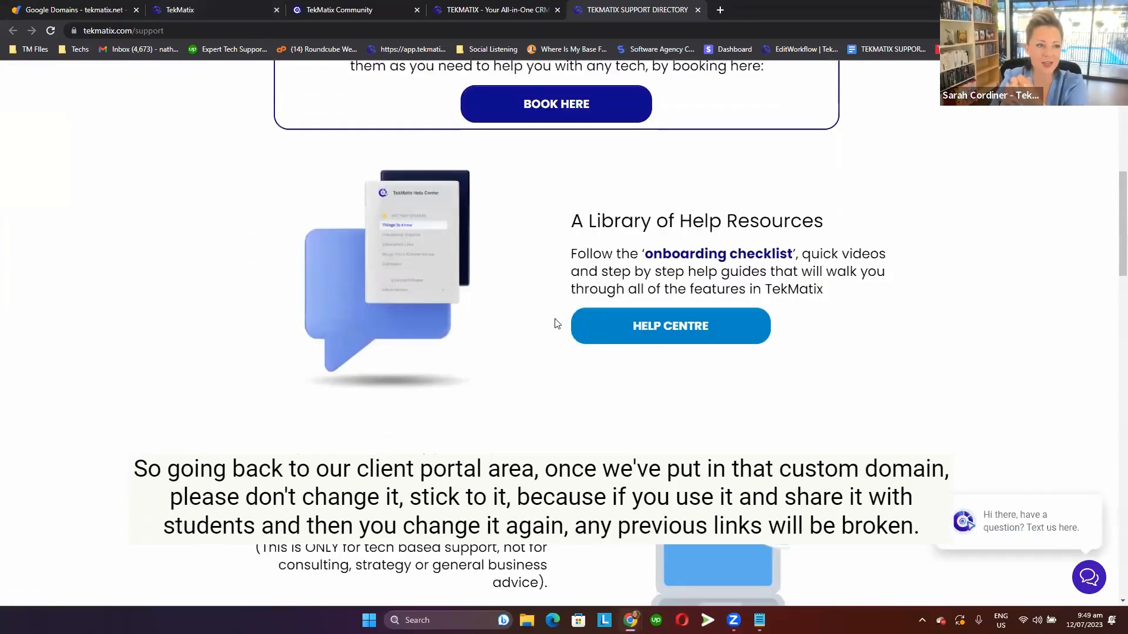
scroll(557, 324, "down", 9)
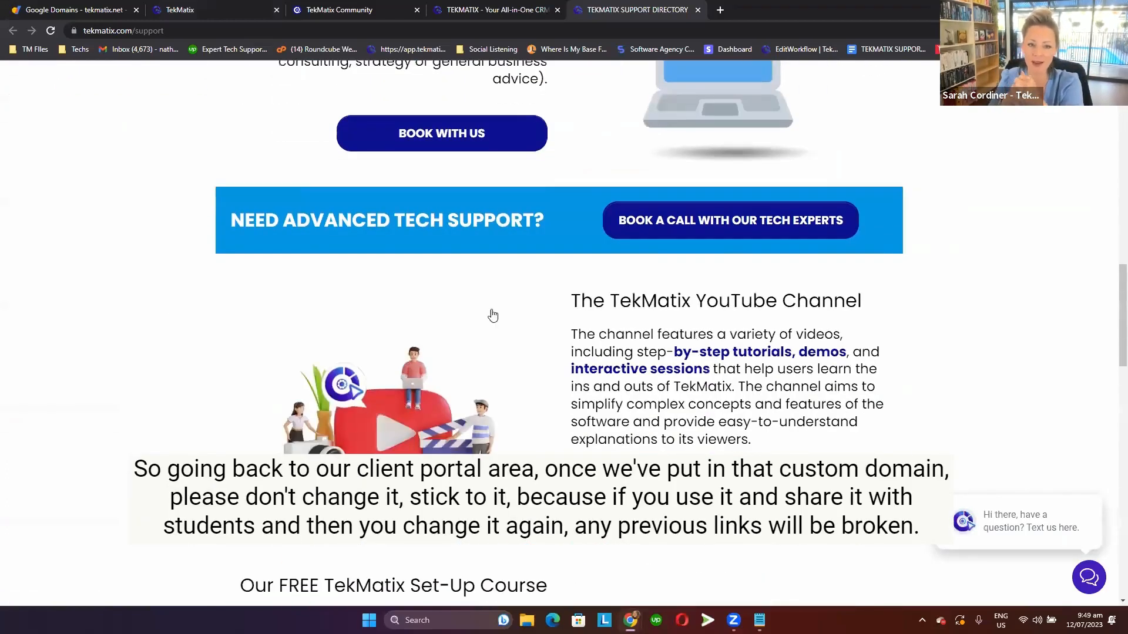
scroll(493, 316, "down", 7)
Return to the client portal's Domain Setup page, close the support chat widget, and review the custom domain section.
left_click(196, 6)
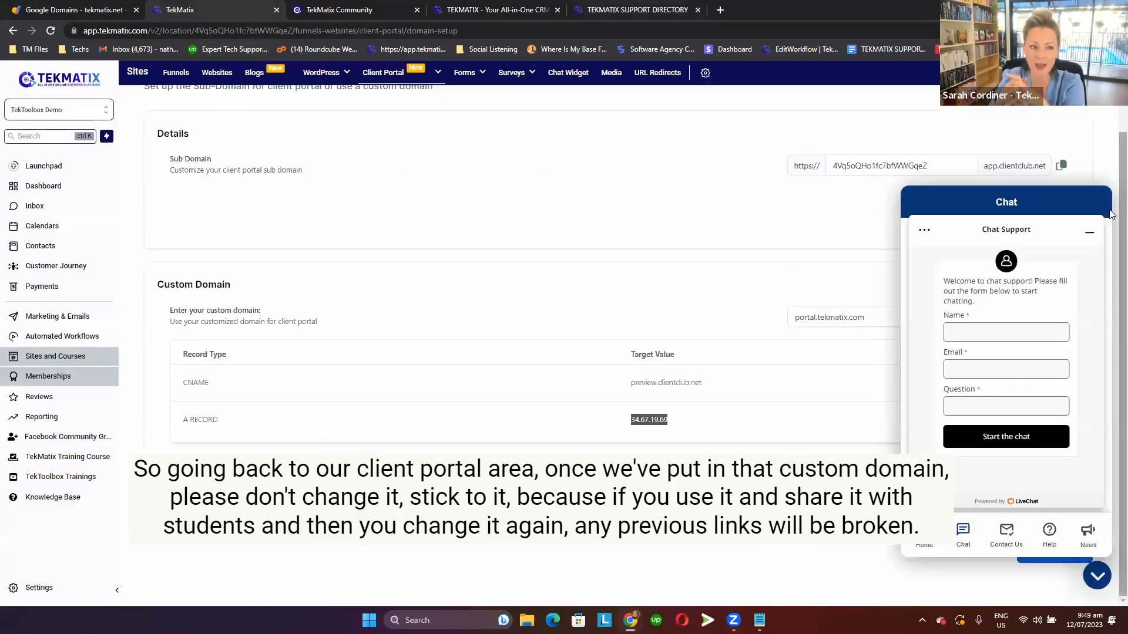
left_click(1096, 575)
scroll(668, 326, "up", 1)
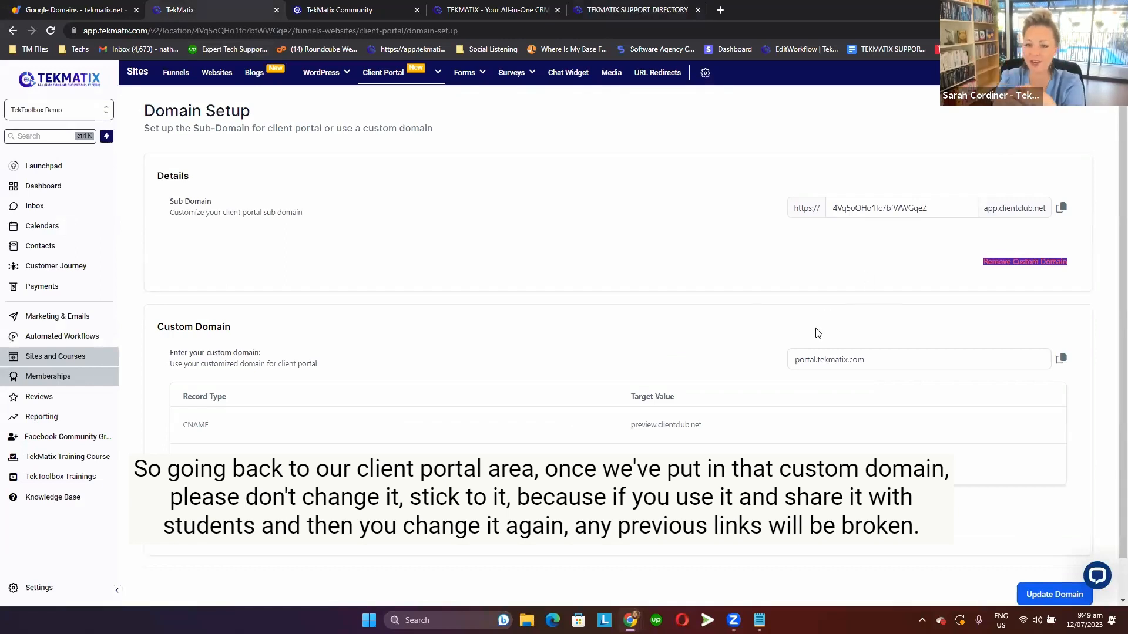
scroll(818, 333, "down", 1)
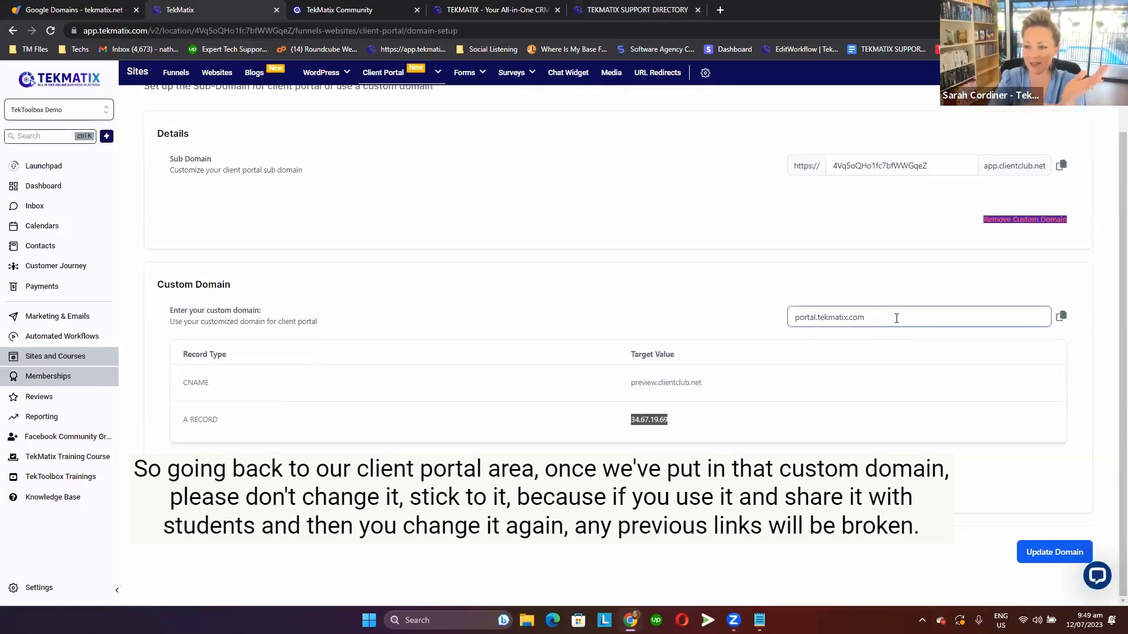
Copy the custom domain portal.tekmatix.com, open it in a new browser tab, and place that tab beside the TekMatix one.
left_click(1060, 317)
left_click(720, 10)
key("ctrl+v")
key("Return")
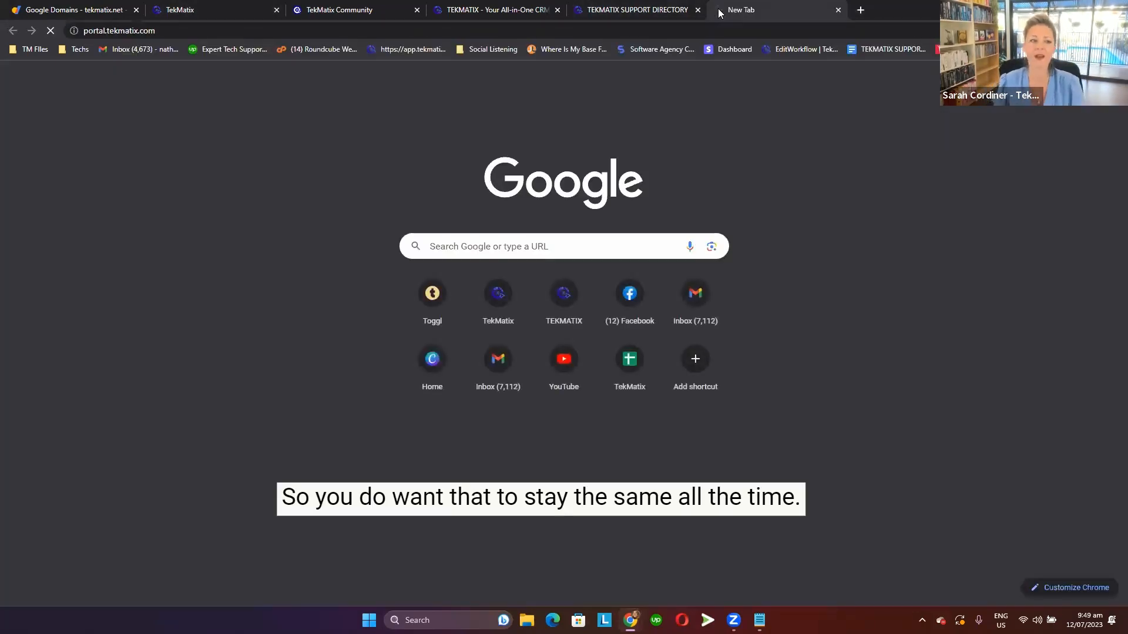
left_click_drag(720, 10, 346, 6)
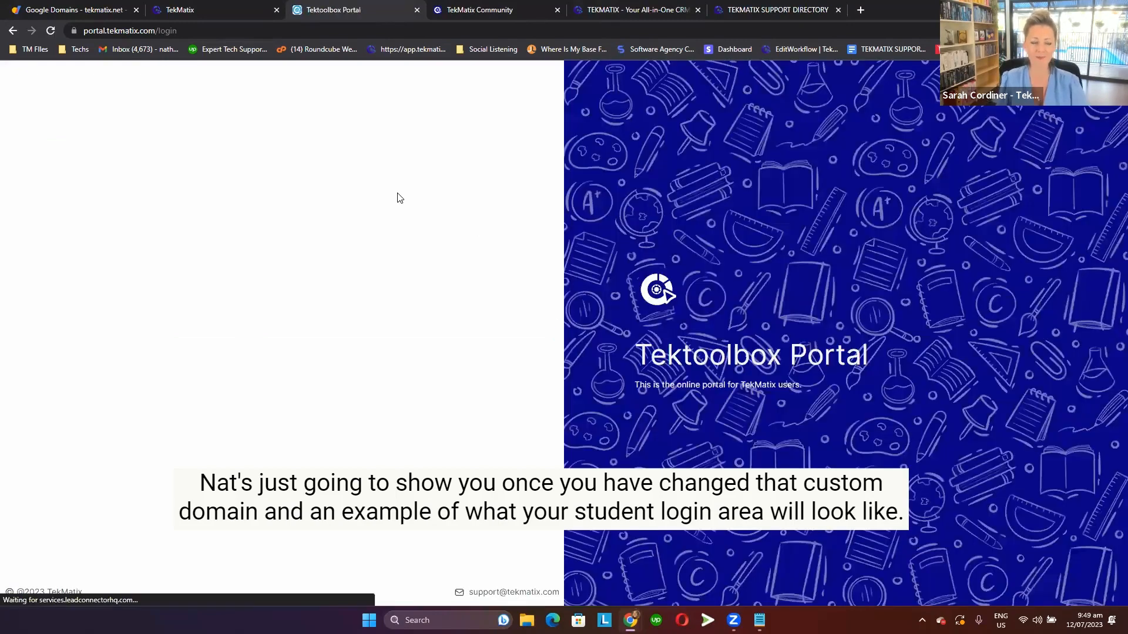
Highlight the portal's login address and log in to the Tektoolbox Portal with the prefilled credentials.
double_click(134, 31)
left_click(153, 31)
triple_click(194, 30)
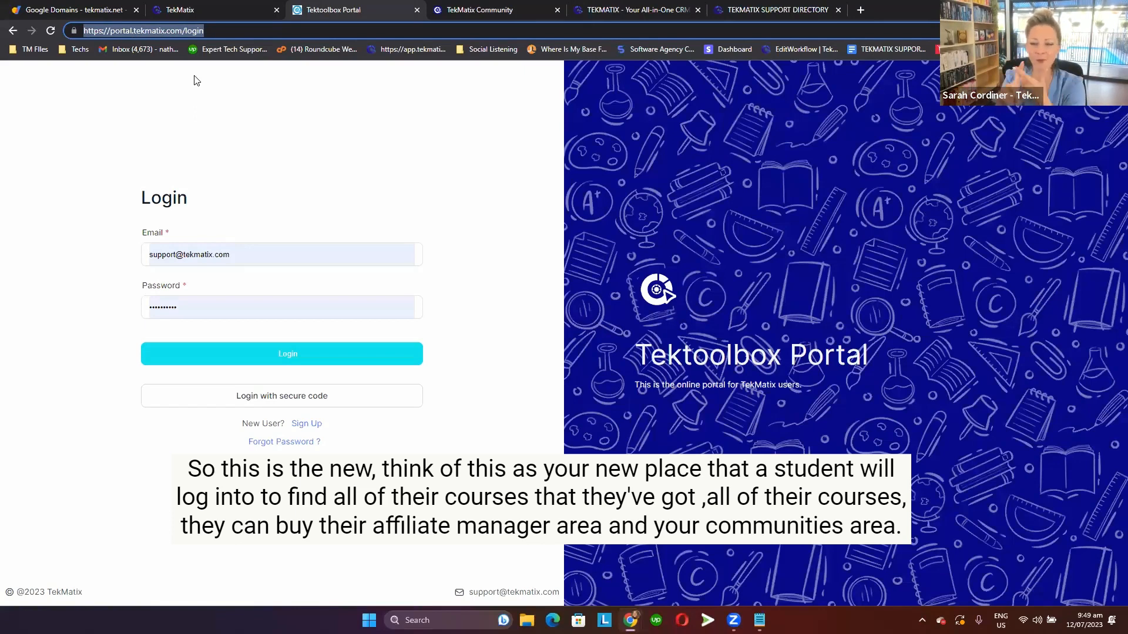
left_click(332, 118)
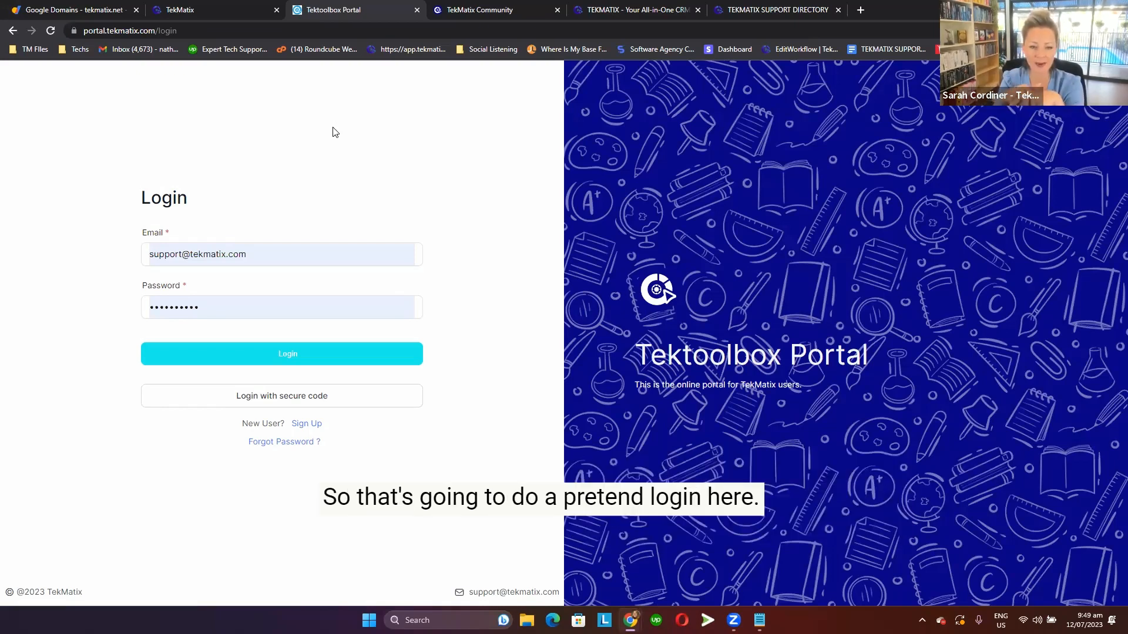
left_click(344, 359)
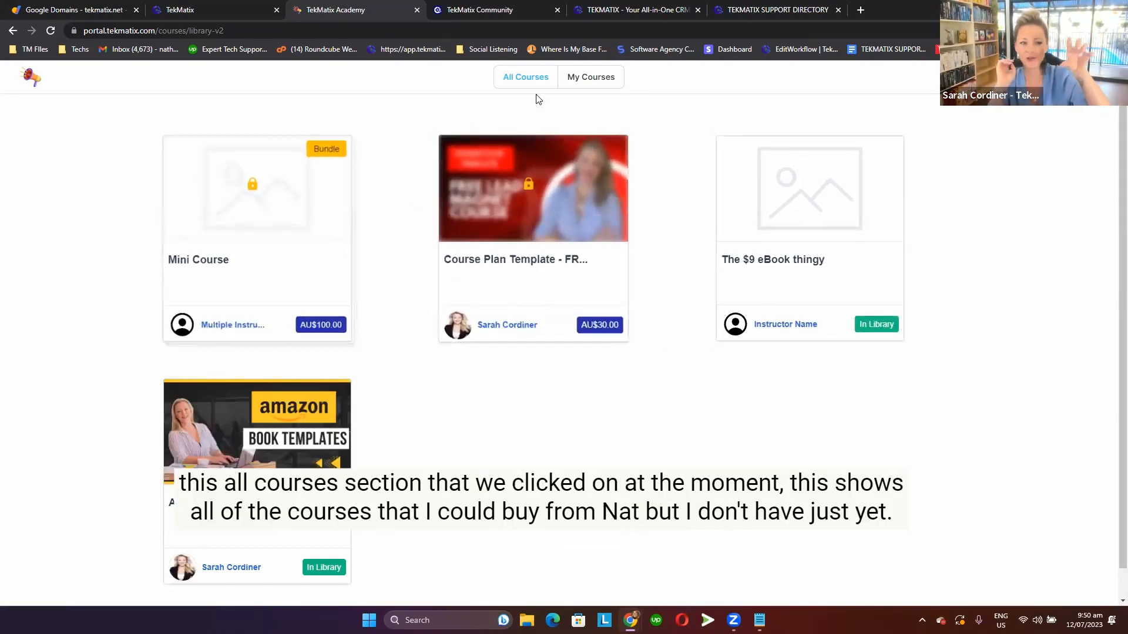
Open the locked Course Plan Template offer from All Courses, and return to the library to view My Courses.
left_click(538, 238)
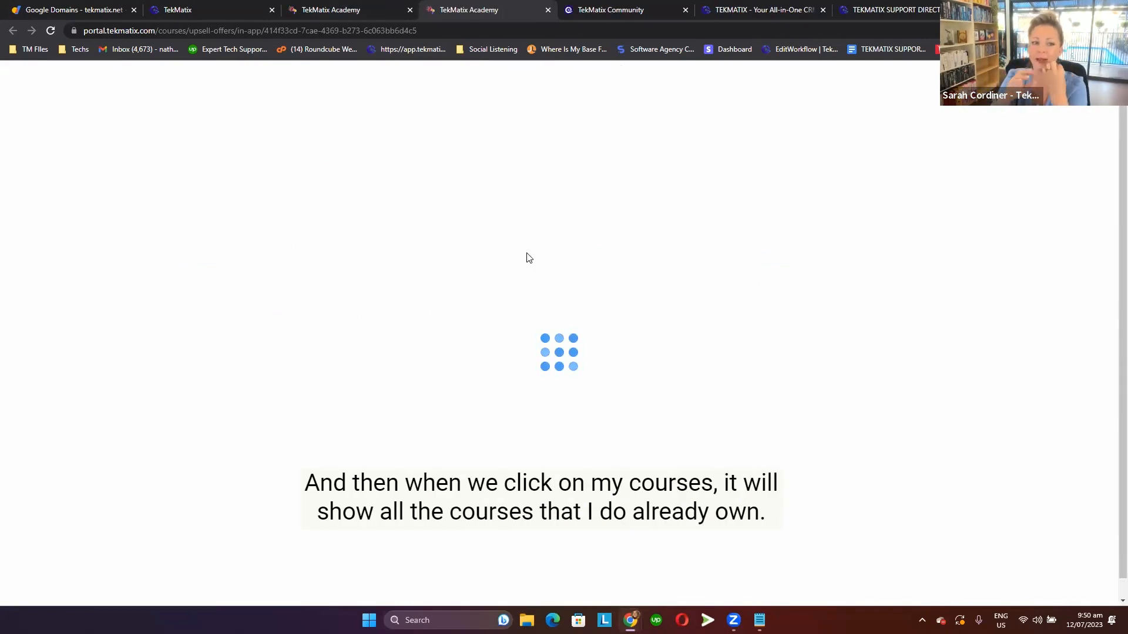
left_click(331, 7)
left_click(591, 79)
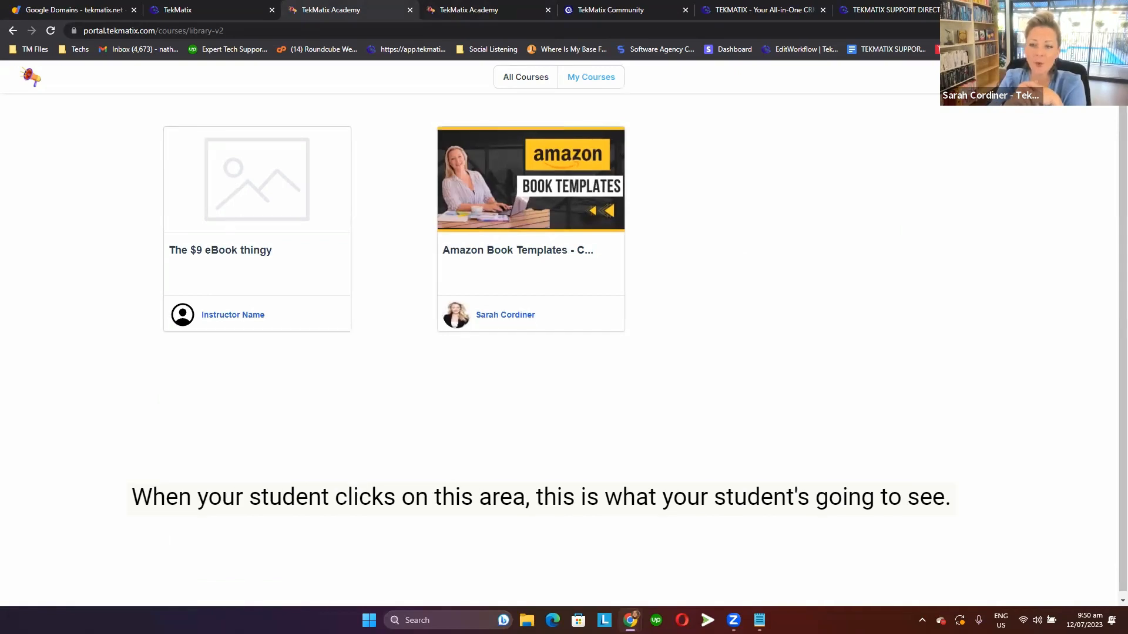
Open the student portal's Communities area and expand its community selector.
left_click(1060, 77)
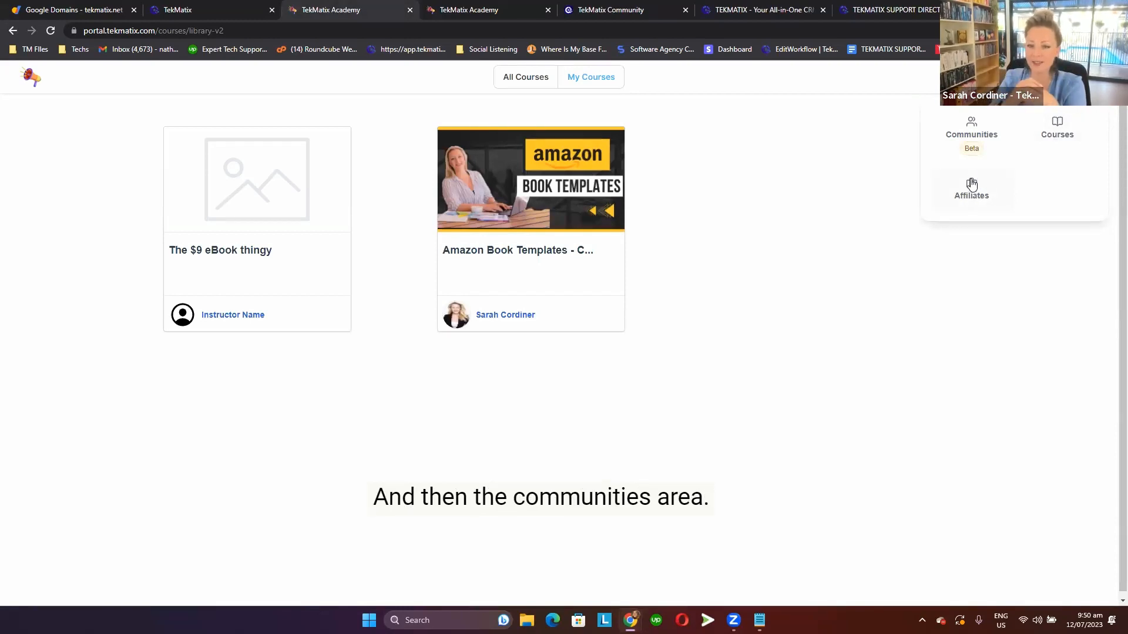
left_click(973, 140)
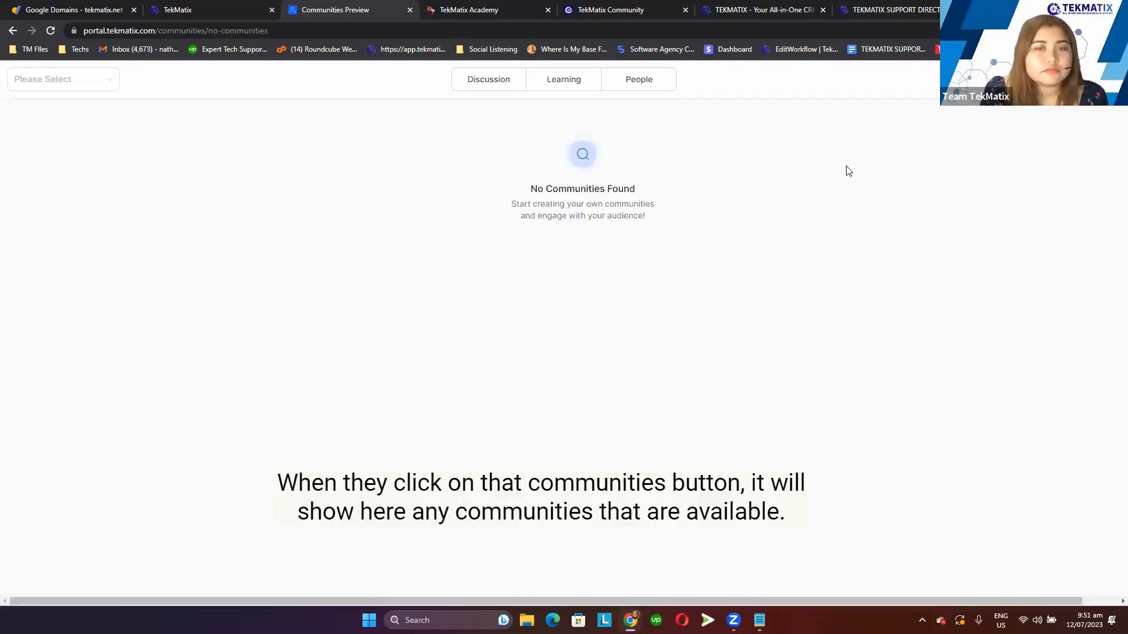
left_click(108, 85)
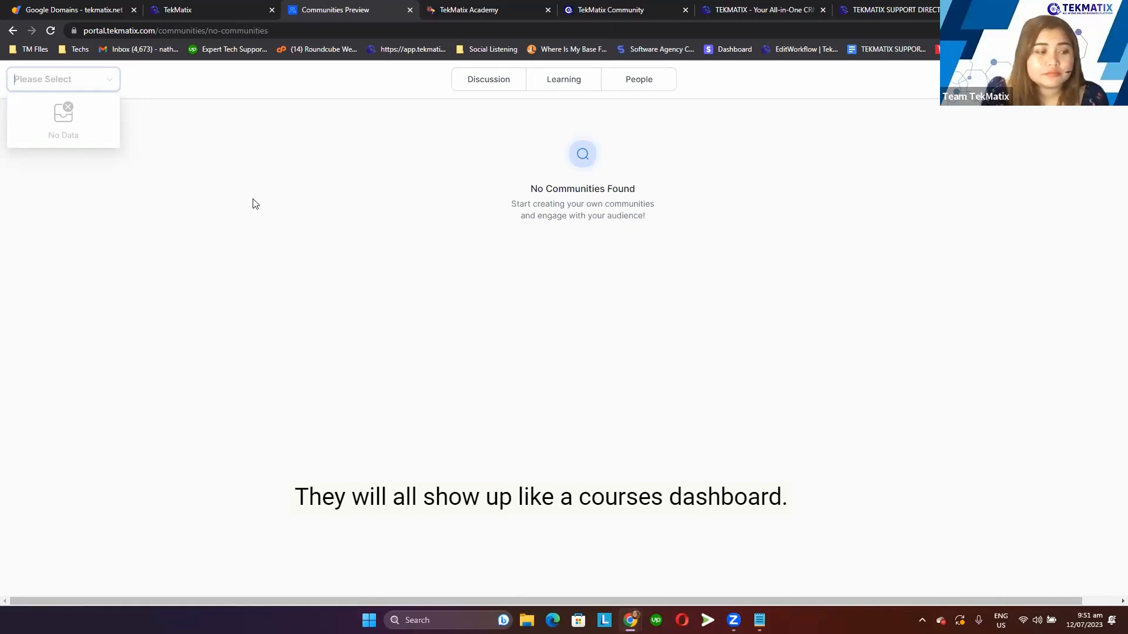
Place the TekMatix Community tab beside Communities Preview, and open the client portal's Branding settings in TekMatix.
left_click(616, 5)
left_click_drag(616, 4, 479, 6)
left_click(213, 5)
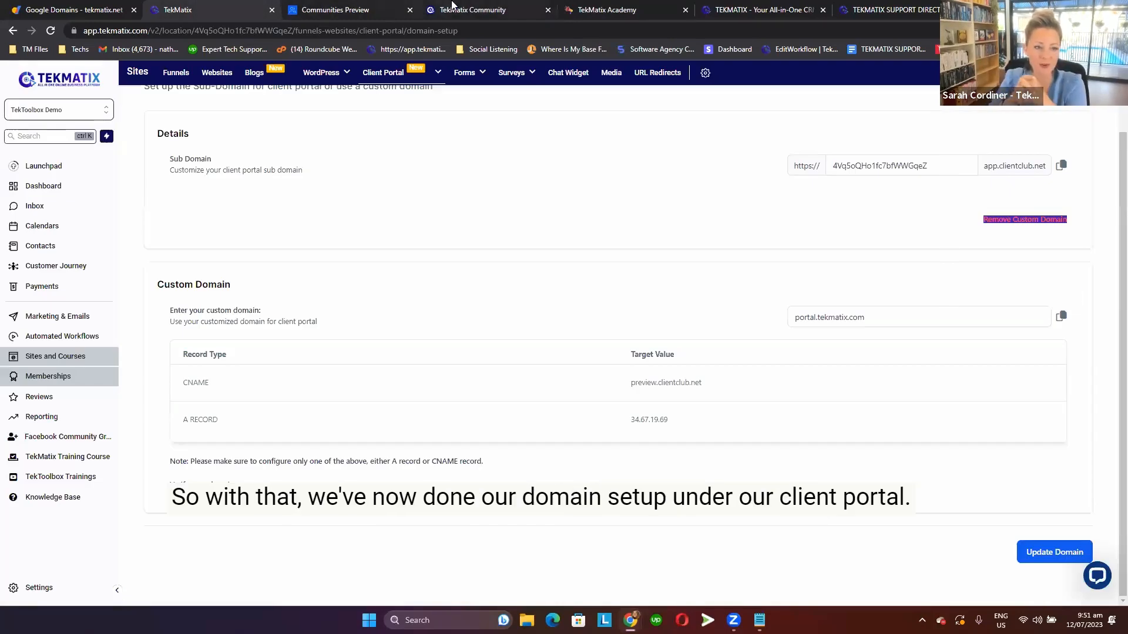
left_click(357, 7)
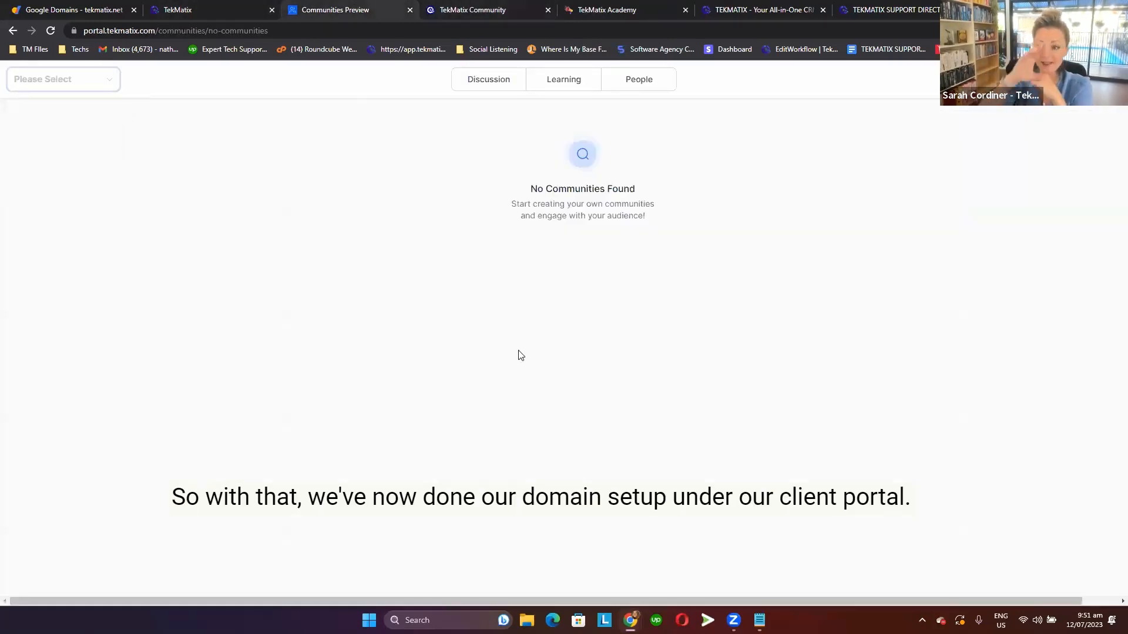
left_click(210, 7)
mouse_move(404, 72)
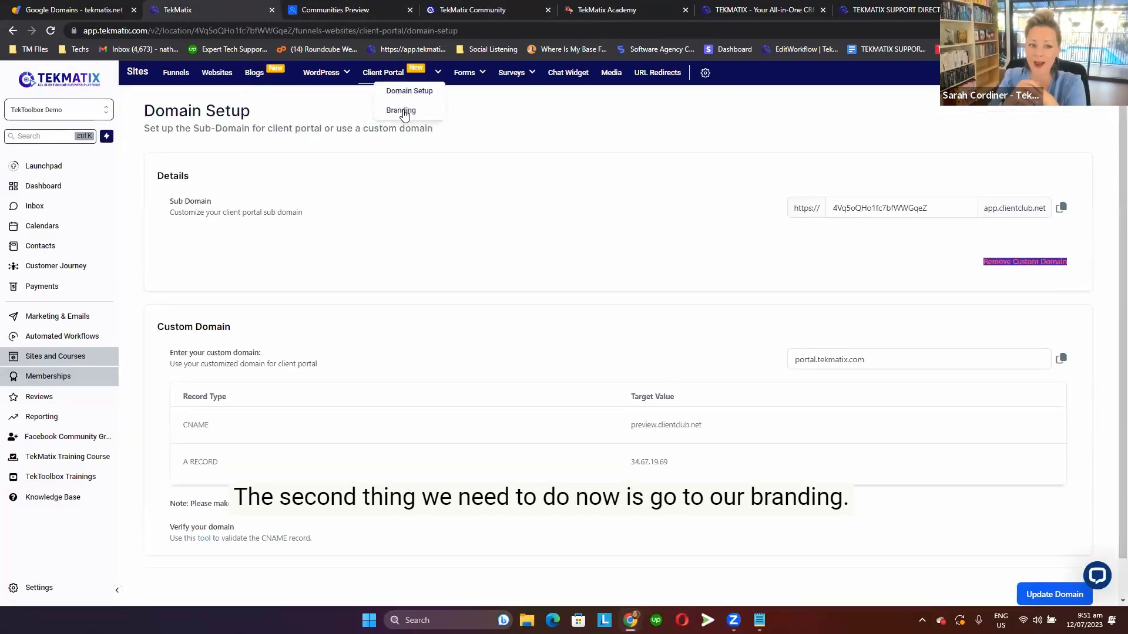
left_click(402, 111)
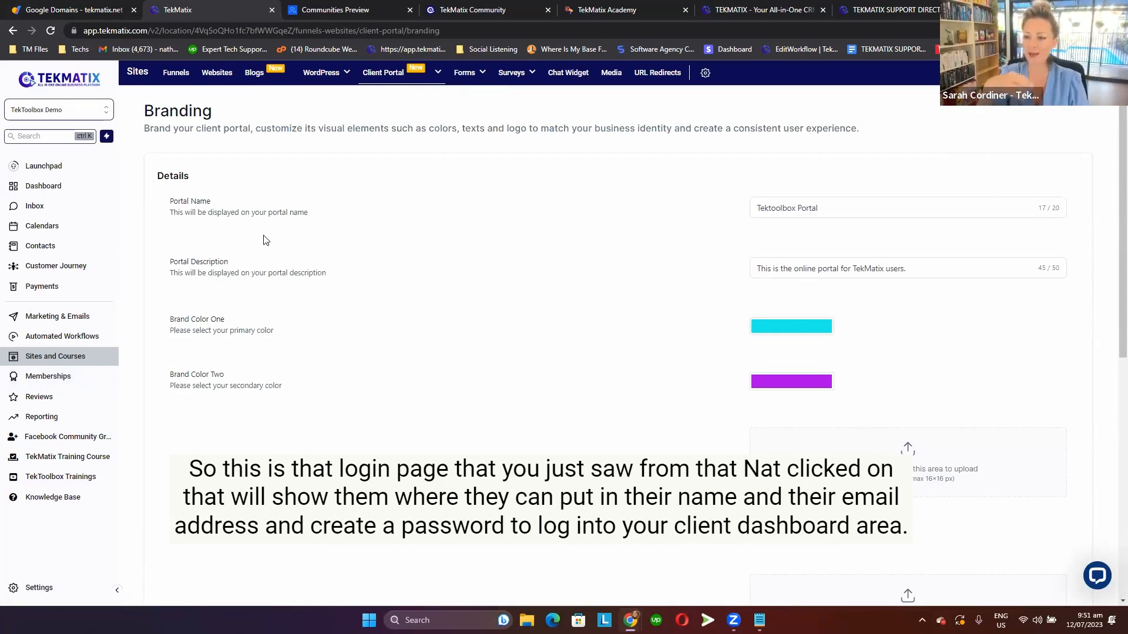
Look over the Branding page and highlight the Portal Name and Portal Description settings.
scroll(264, 239, "down", 1)
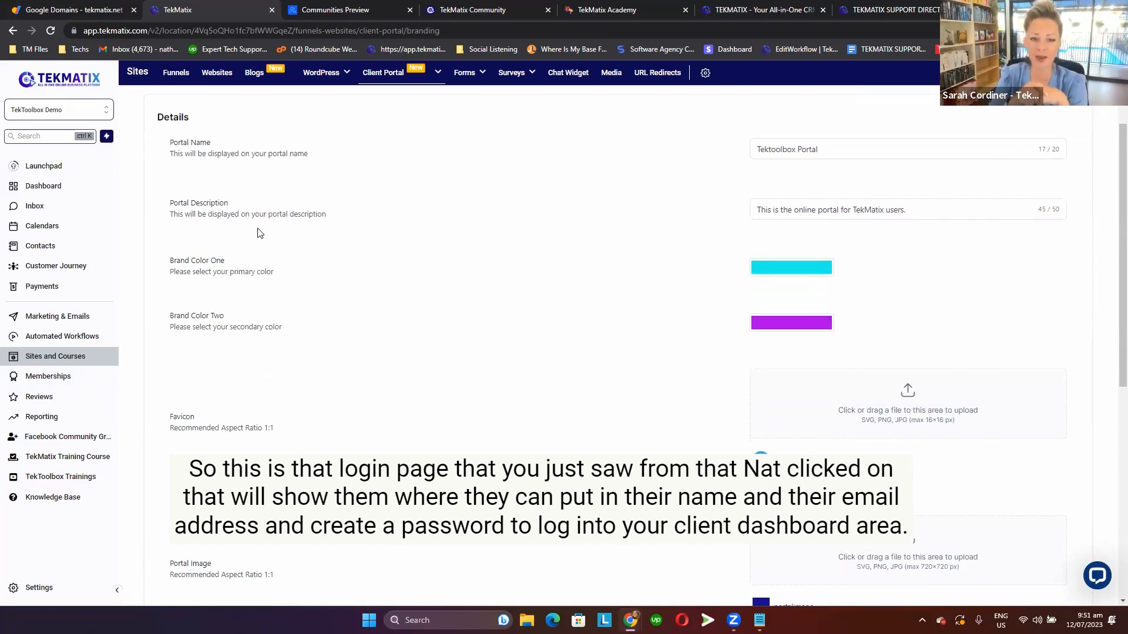
scroll(259, 233, "down", 1)
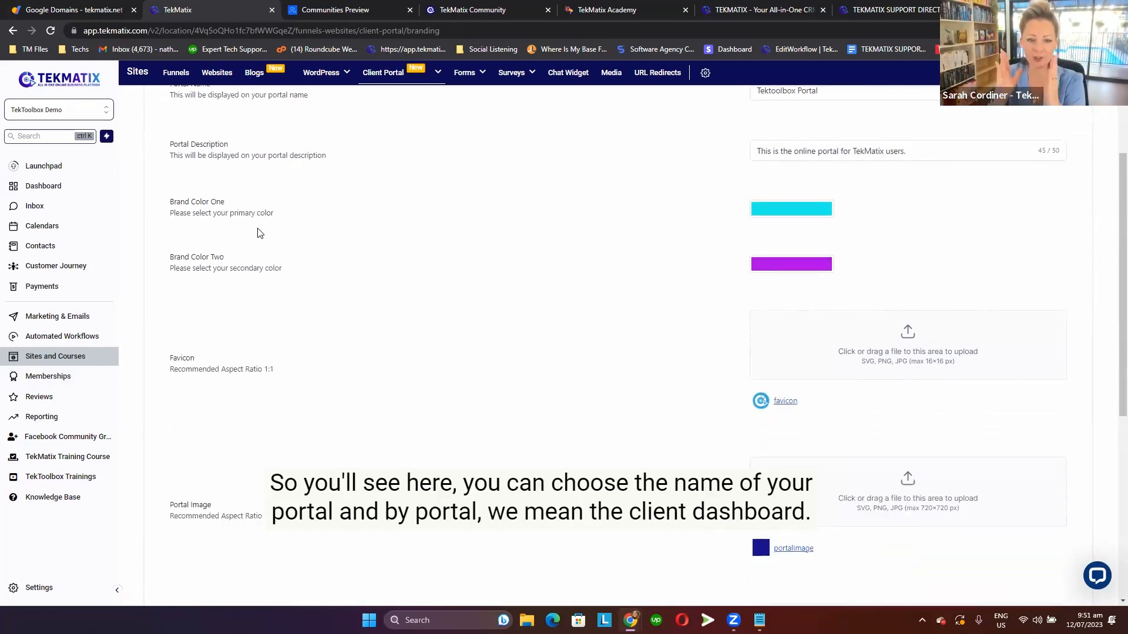
scroll(259, 234, "up", 2)
left_click_drag(167, 200, 325, 222)
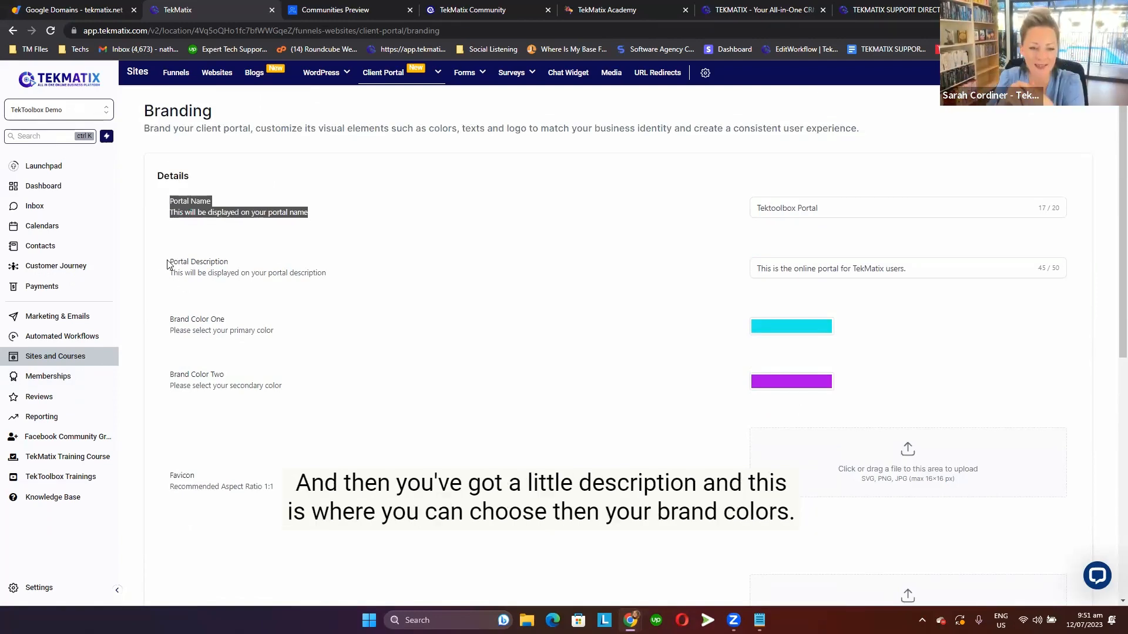
left_click_drag(169, 263, 341, 277)
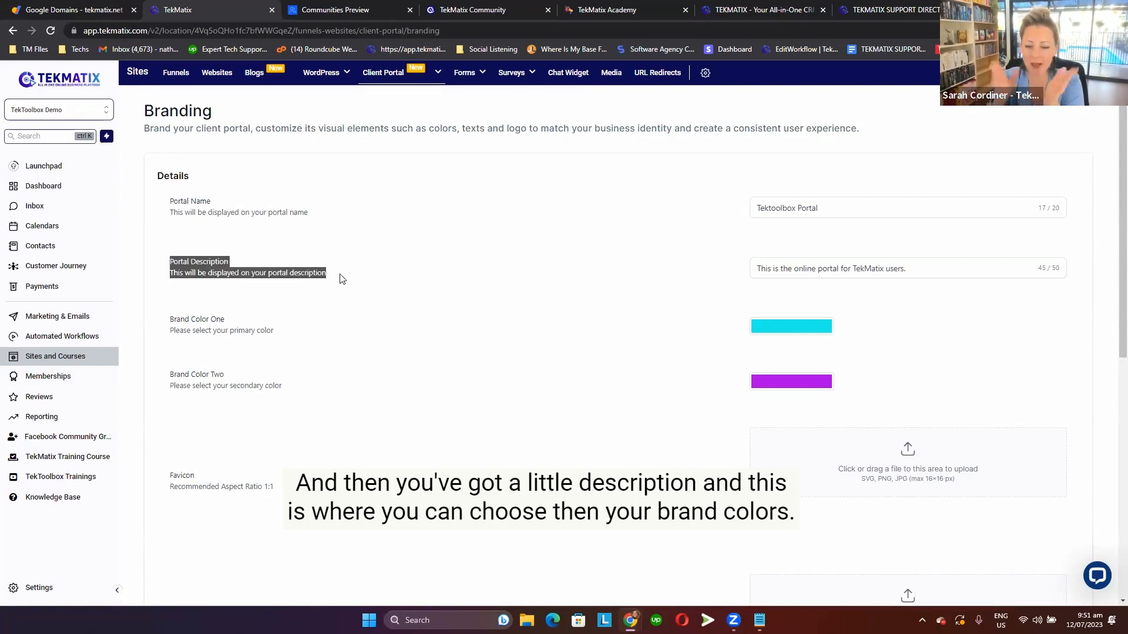
Highlight the Brand Color One, Brand Color Two and Favicon settings, and point out favicons on the browser tabs.
scroll(340, 282, "down", 1)
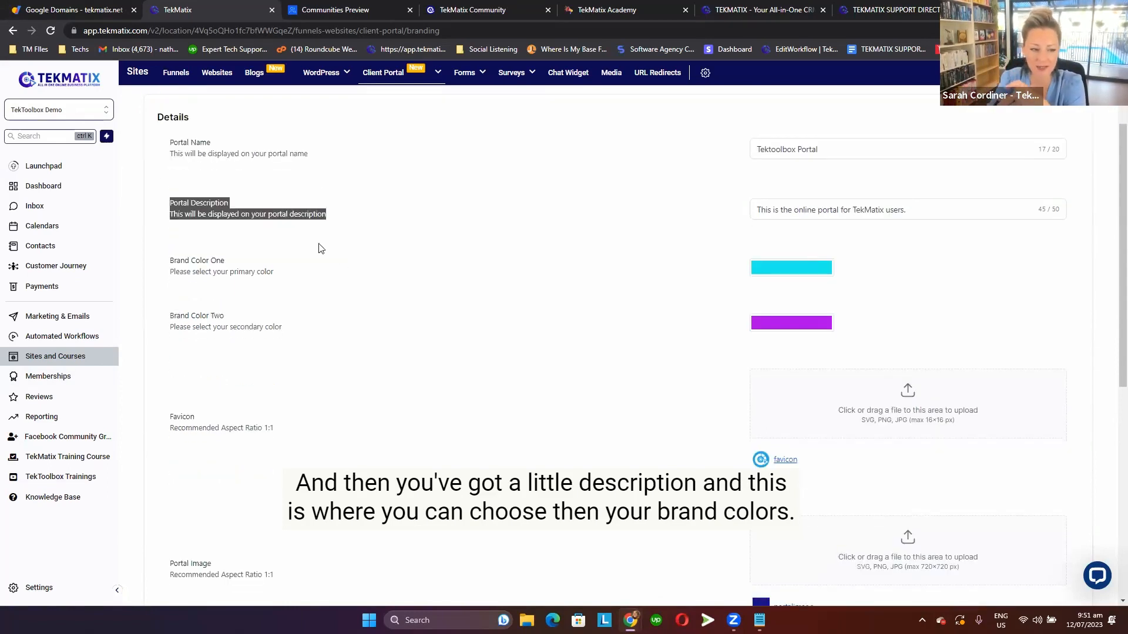
left_click_drag(167, 258, 295, 336)
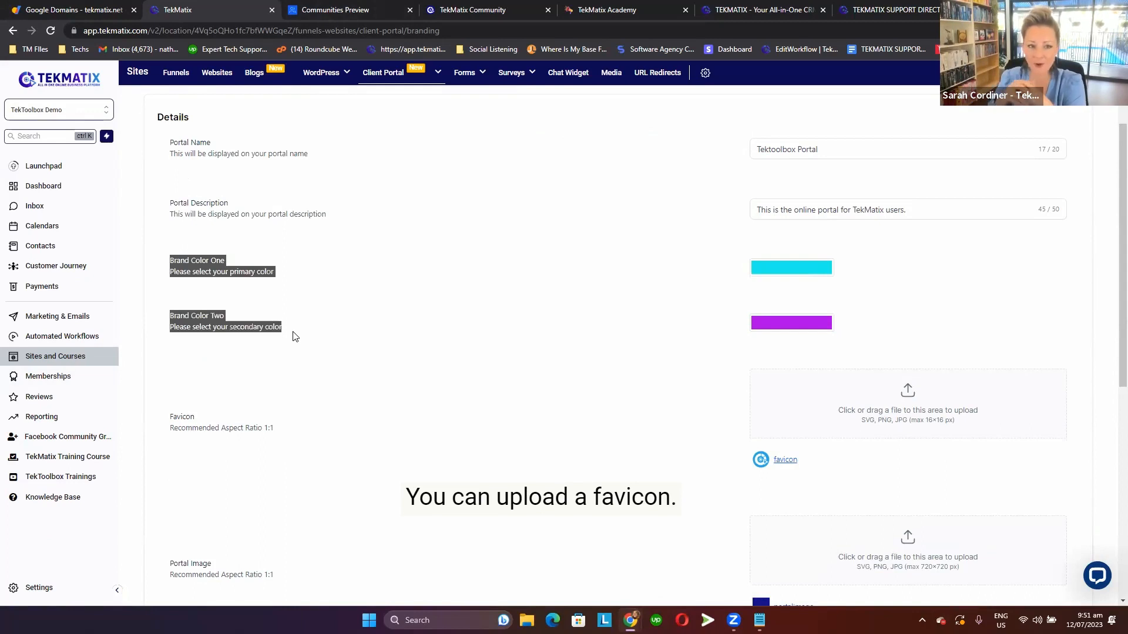
scroll(286, 386, "down", 3)
left_click_drag(170, 241, 314, 273)
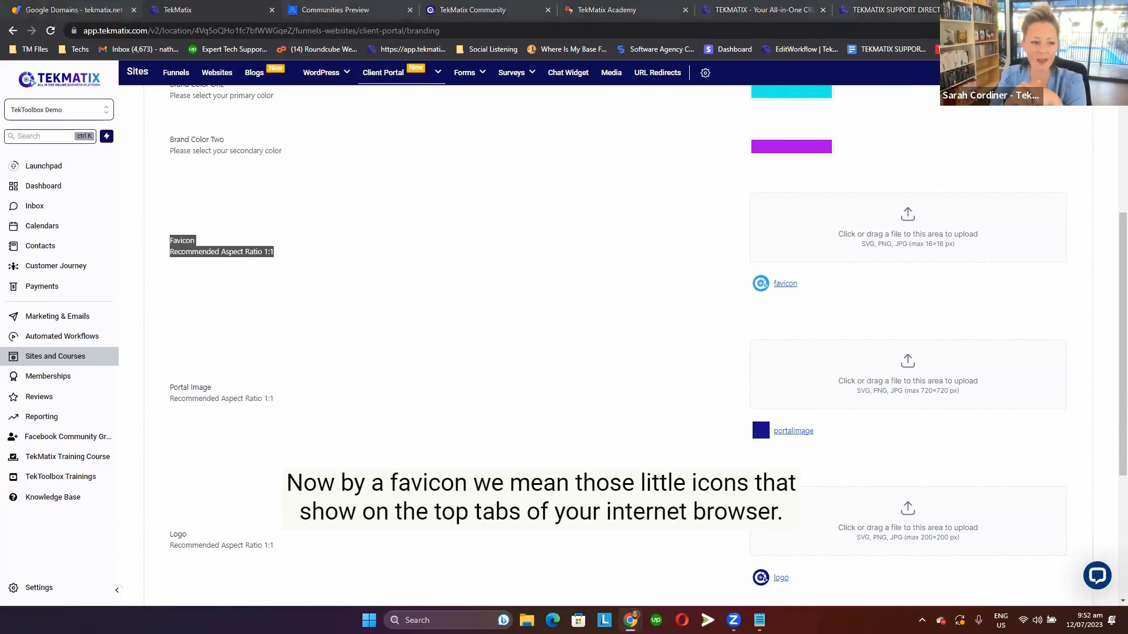
mouse_move(417, 217)
left_mouse_down()
mouse_move(410, 182)
mouse_move(305, 11)
left_mouse_up()
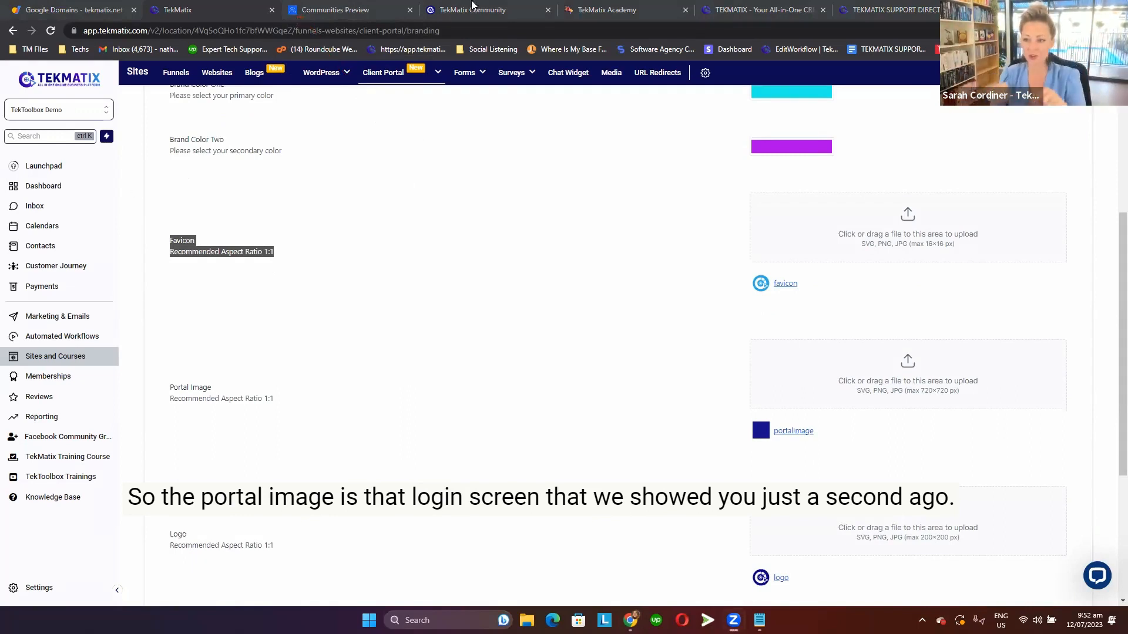
Check the community tabs, bring up the portal login page in a separate browser window, and point out its portal image.
left_click(350, 7)
left_click(455, 7)
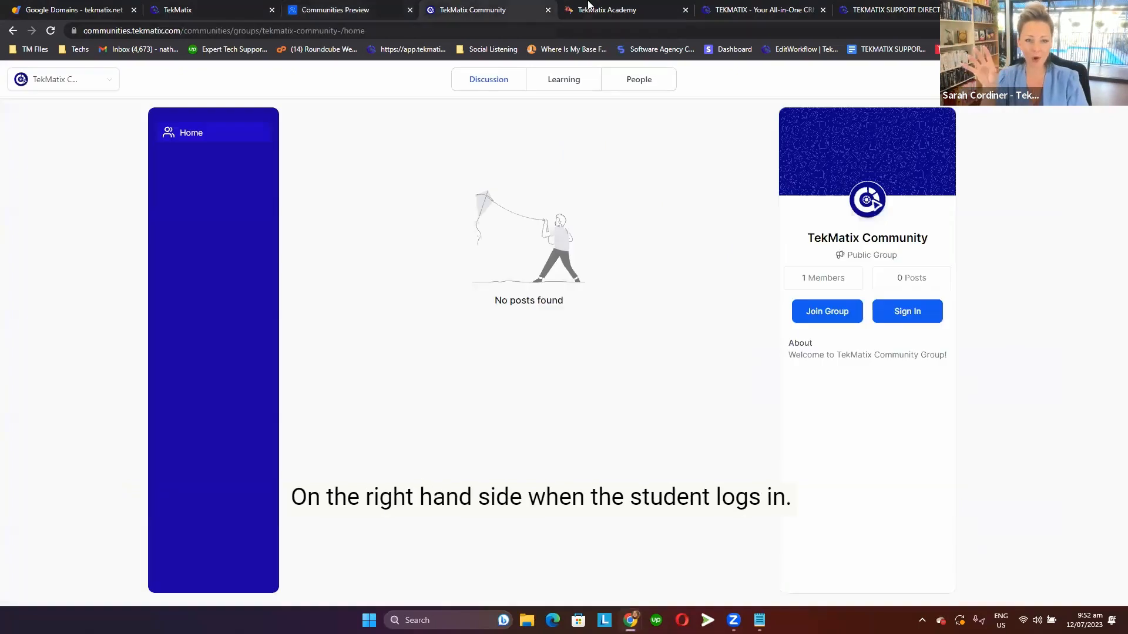
left_click(357, 7)
left_click(215, 6)
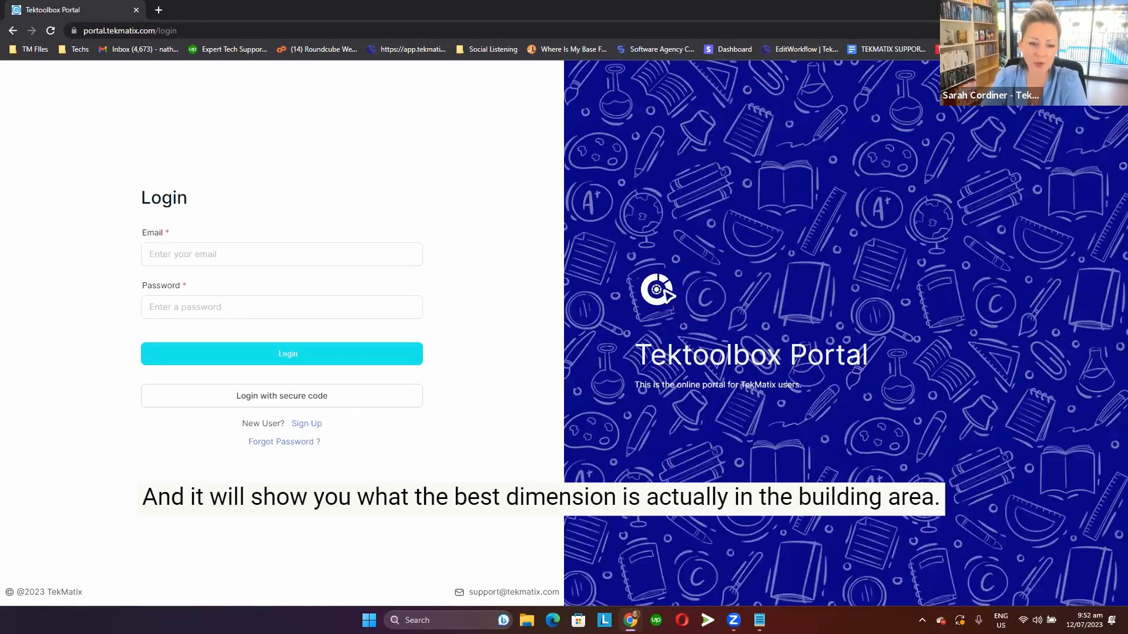
left_click(646, 24)
mouse_move(723, 249)
left_mouse_down()
mouse_move(587, 261)
mouse_move(678, 260)
left_mouse_up()
left_click_drag(870, 289, 689, 290)
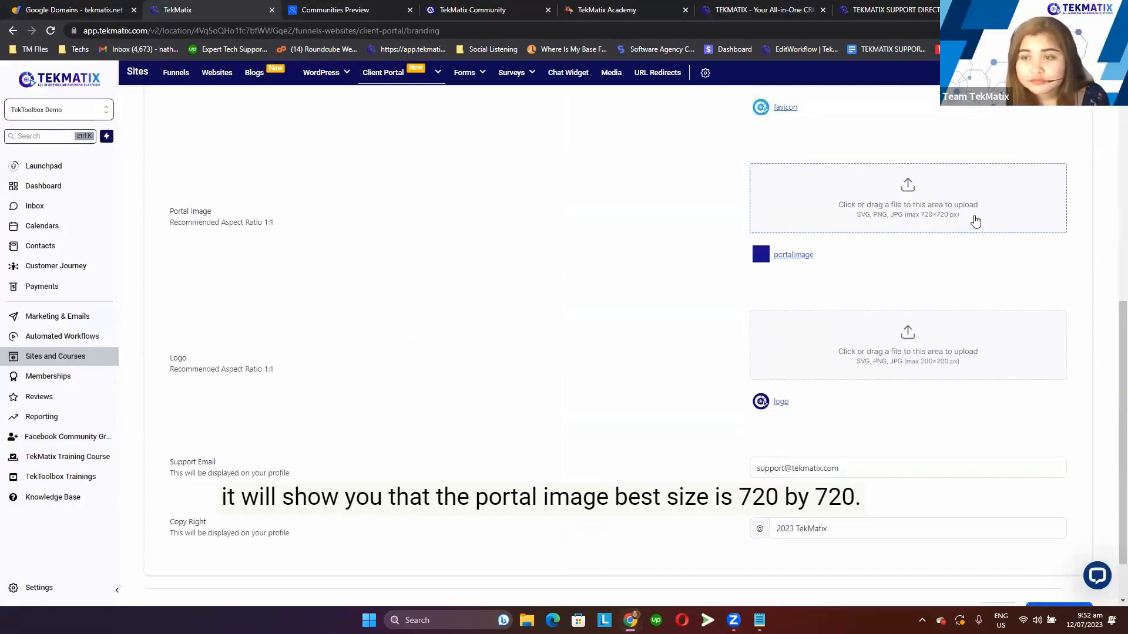
Highlight the portal image's 720×720 px size limit on the Branding page and close the file picker without choosing a file.
left_click_drag(960, 218, 846, 222)
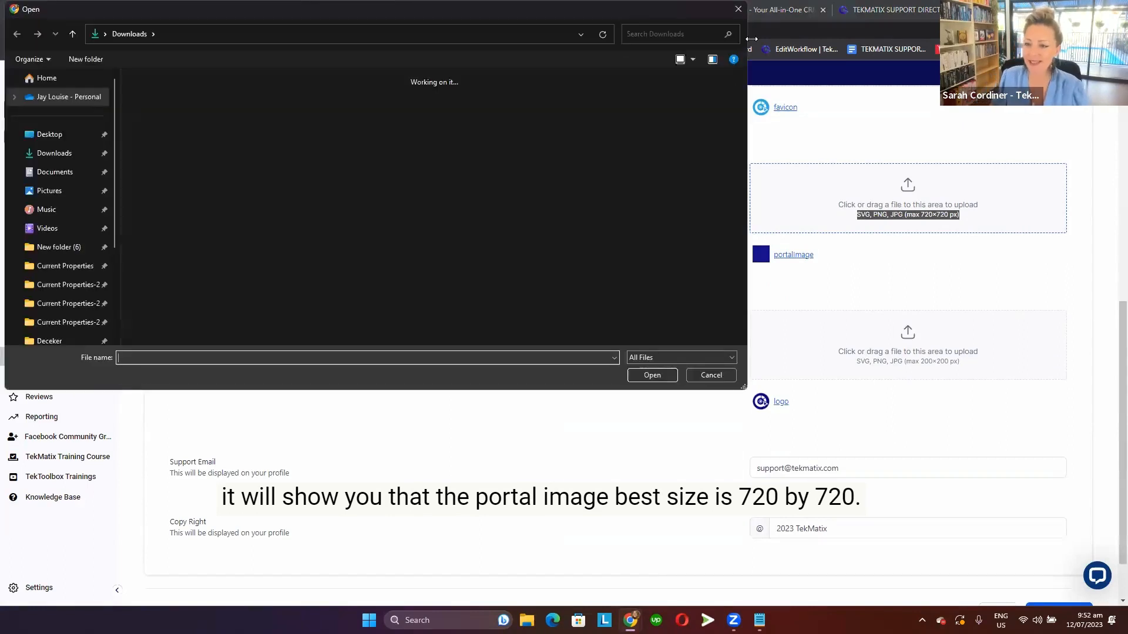
left_click(738, 9)
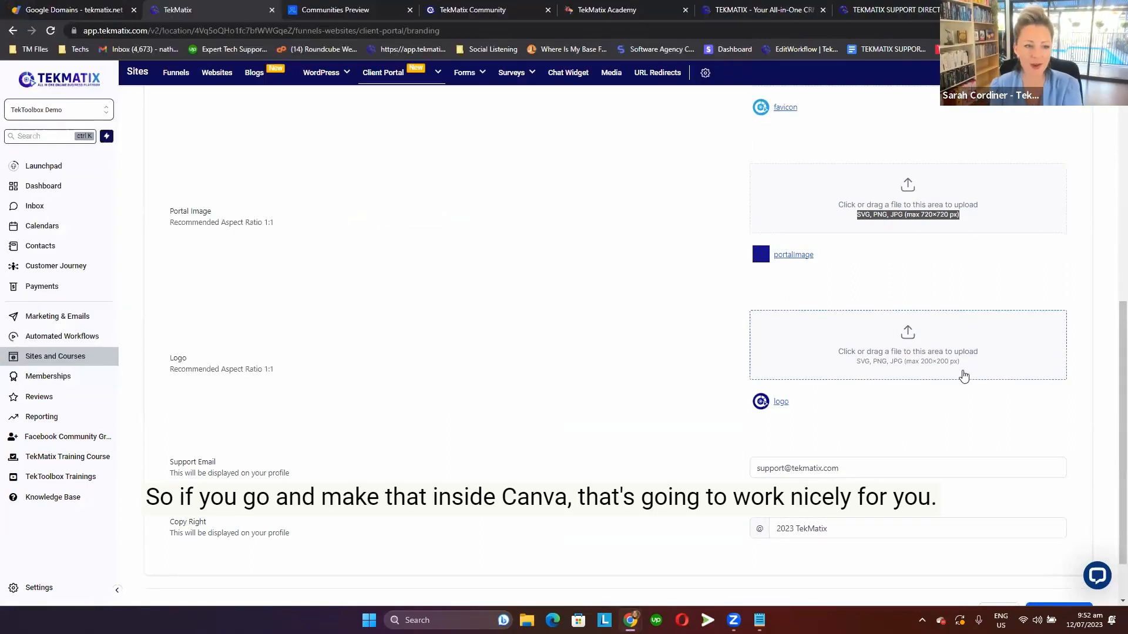
left_click(675, 329)
Examine the Logo, Support Email and Copy Right settings and the save option at the end of the Branding page.
mouse_move(846, 268)
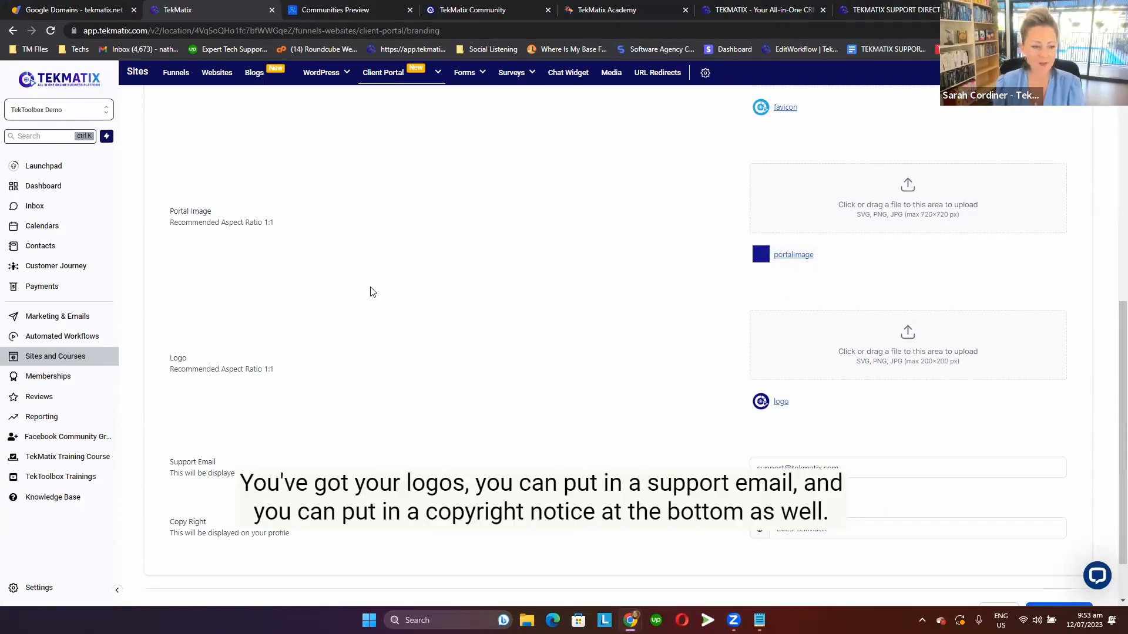
scroll(376, 292, "down", 2)
mouse_move(820, 338)
scroll(572, 412, "down", 1)
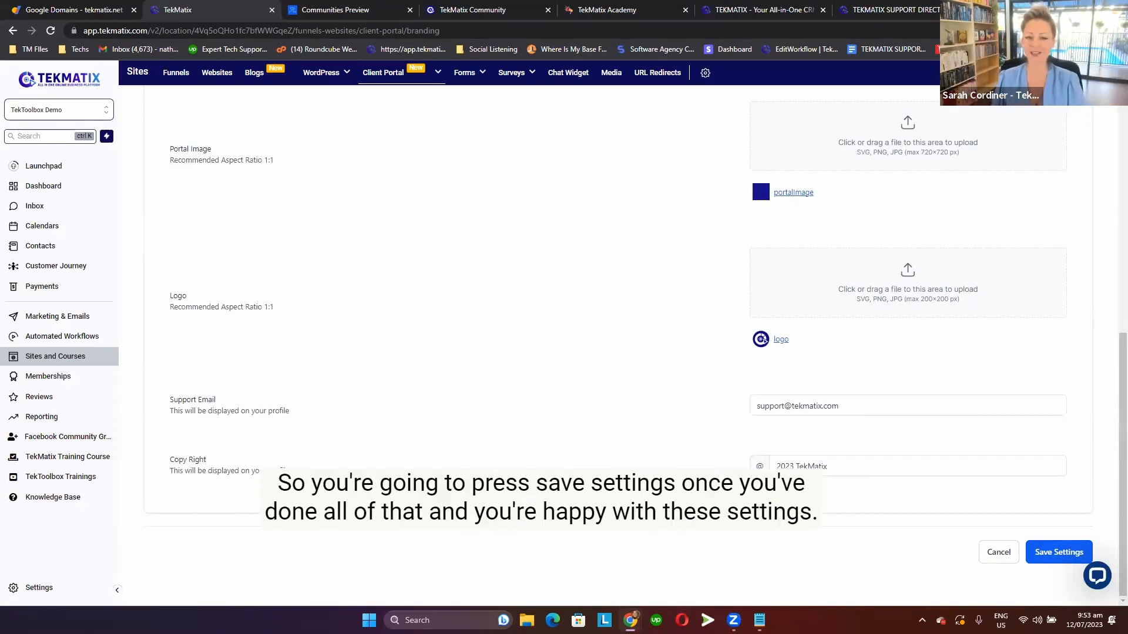
Save the client portal's branding settings and return to the start of the Branding page.
left_click(1047, 559)
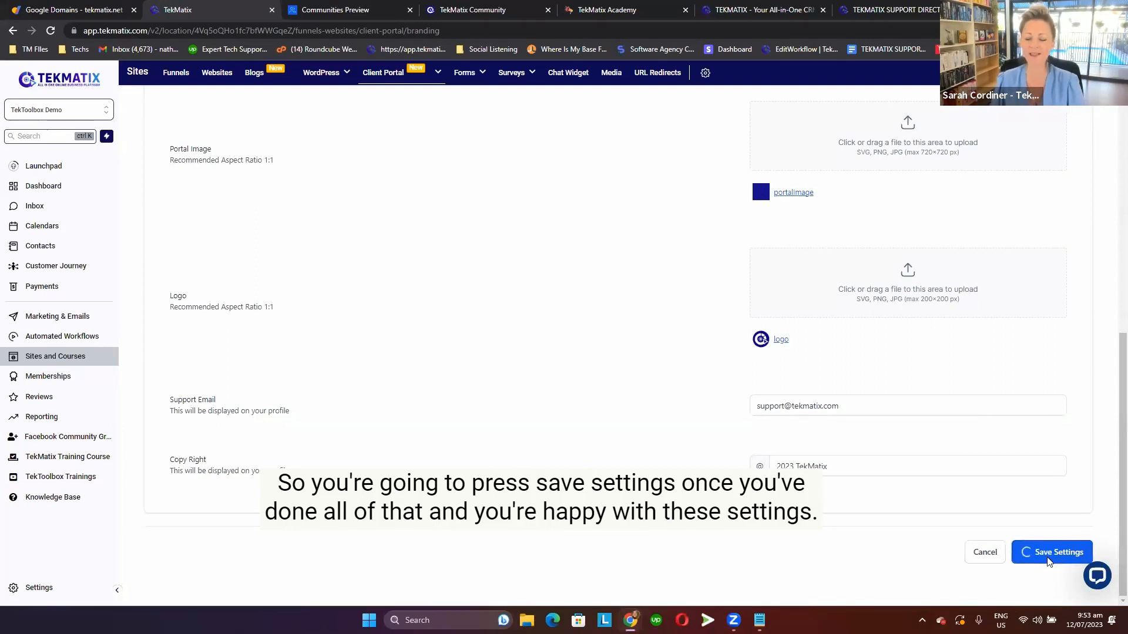
scroll(588, 283, "up", 7)
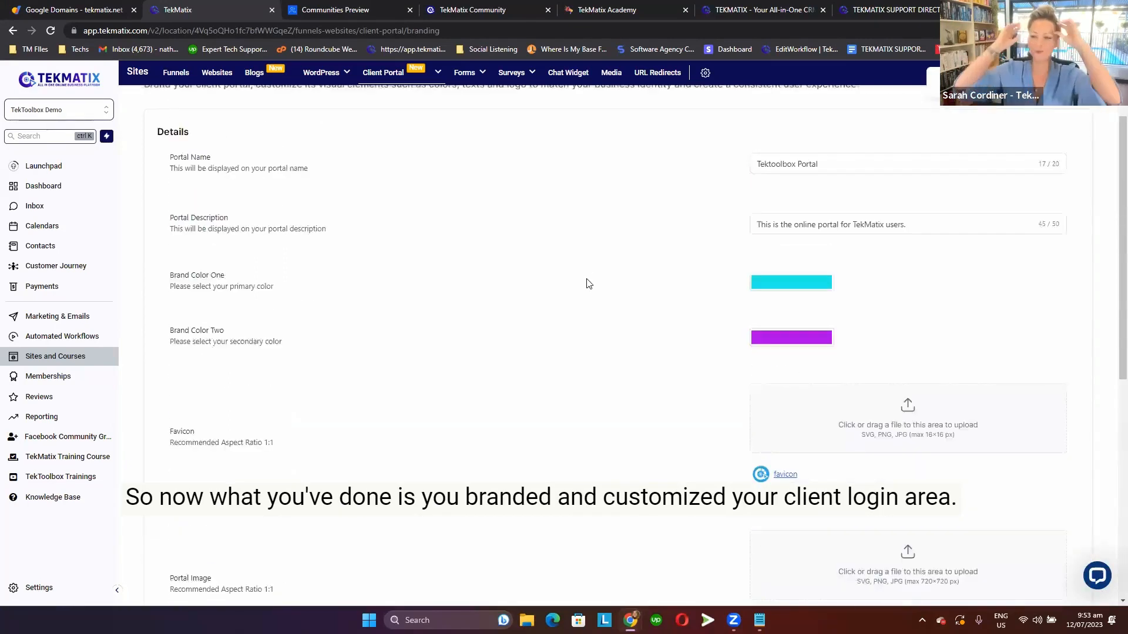
scroll(588, 284, "up", 1)
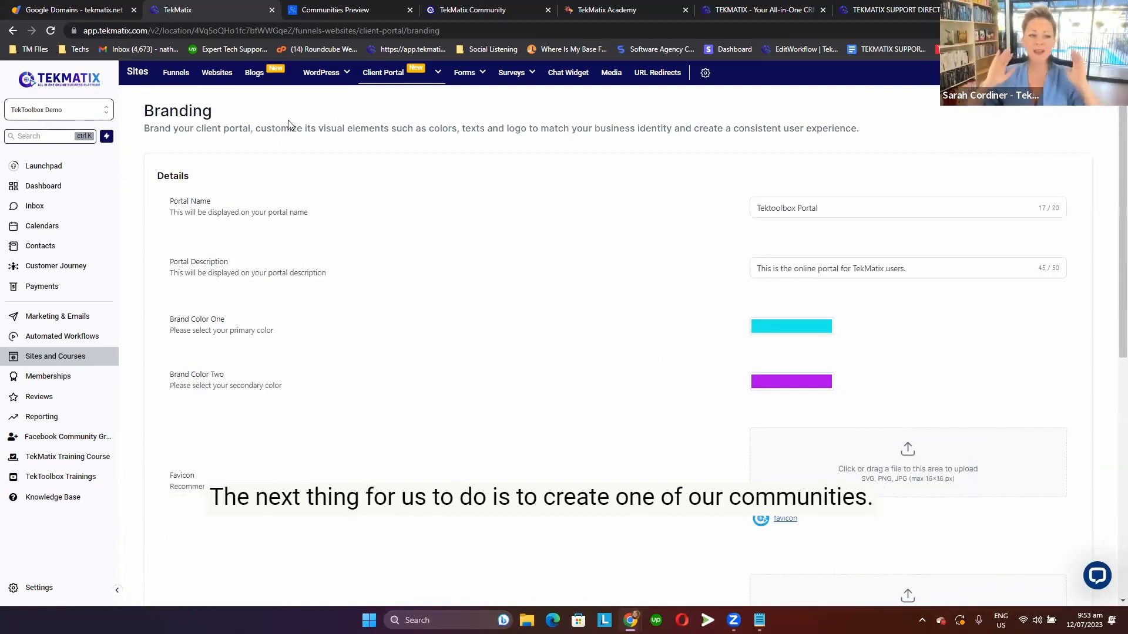
Open the Groups page of the Communities section under Memberships.
left_click(80, 379)
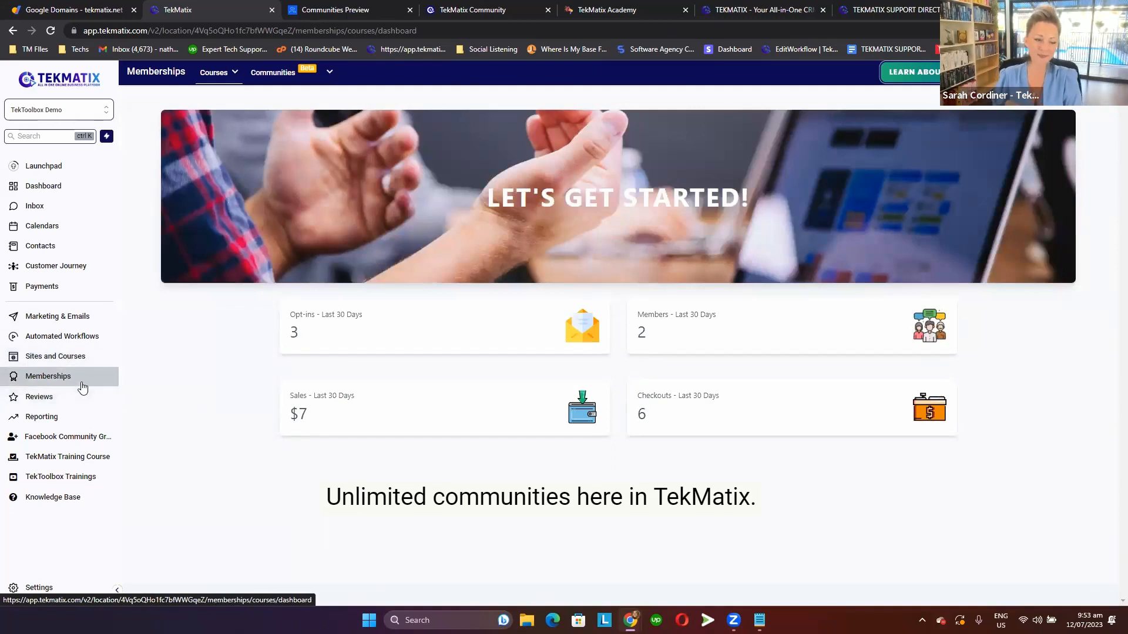
mouse_move(291, 72)
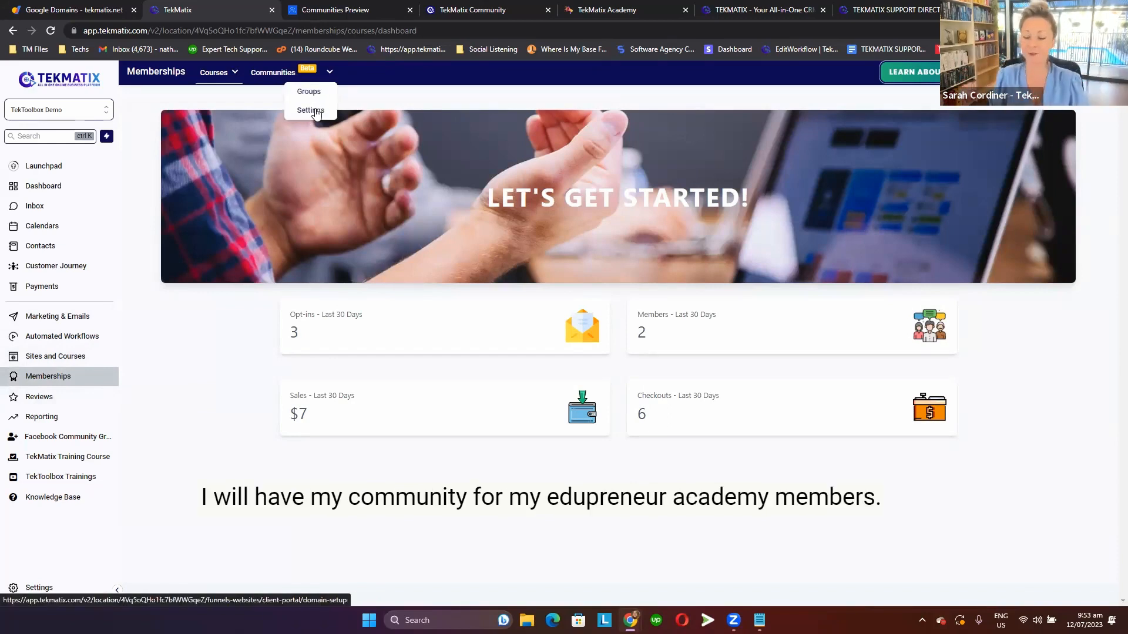
left_click(315, 111)
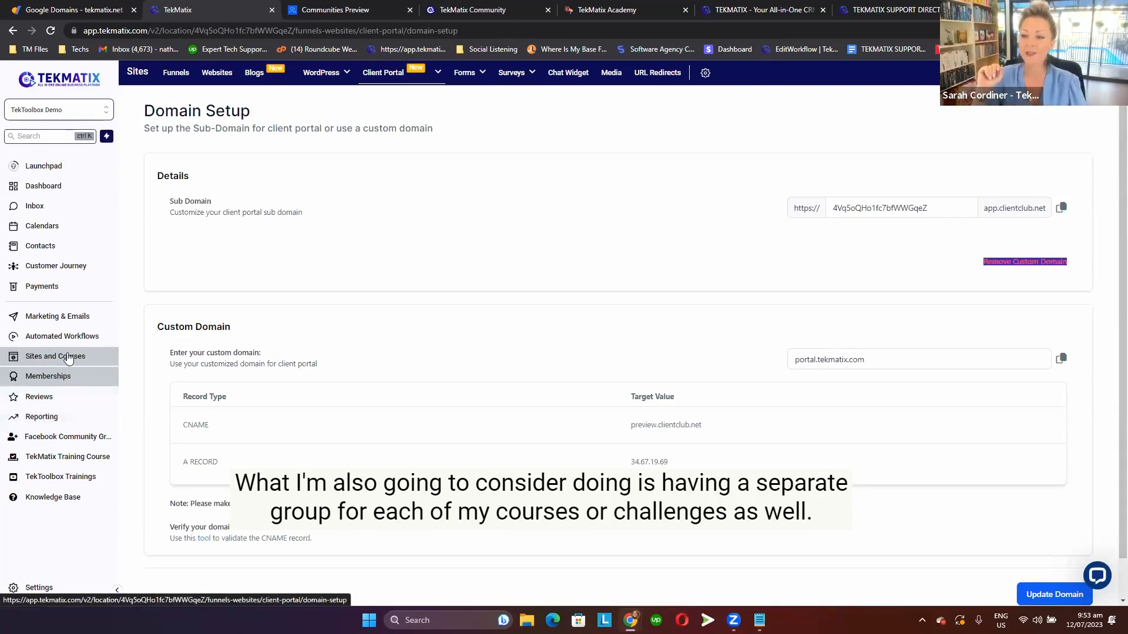
left_click(75, 337)
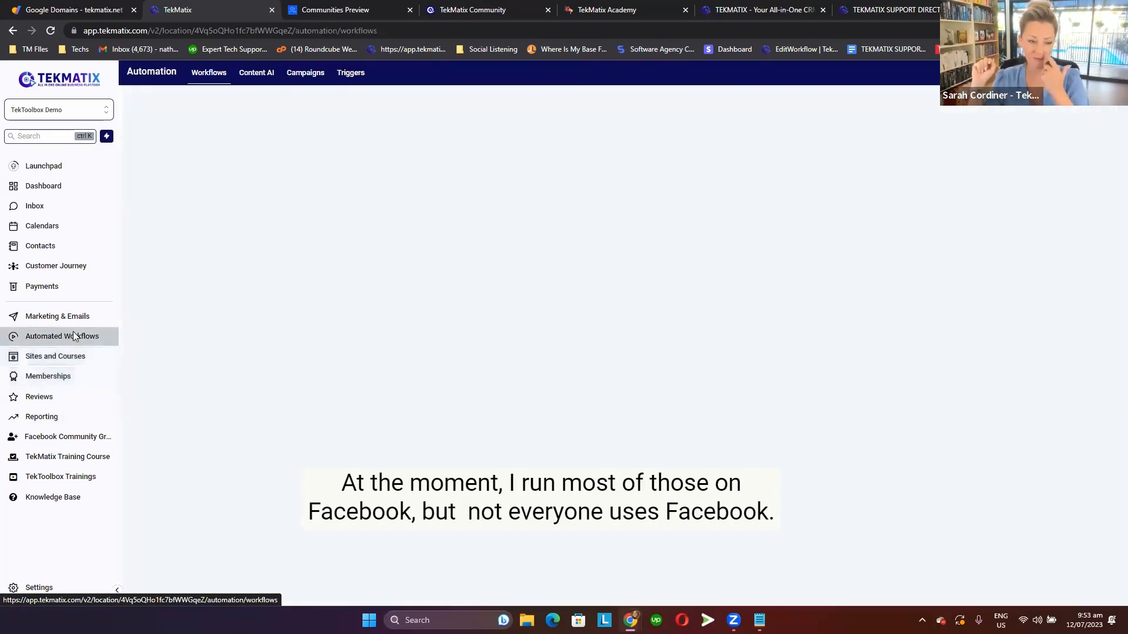
left_click(62, 380)
mouse_move(308, 73)
left_click(311, 93)
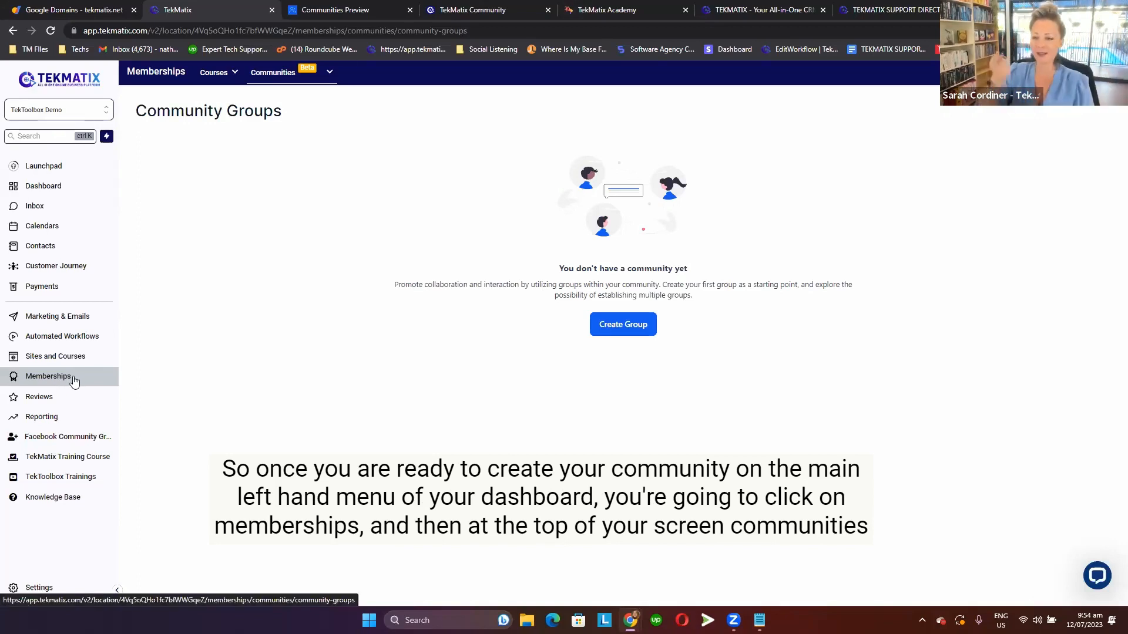
Open the Communities settings and review the client portal's Domain Setup page and its Branding option.
mouse_move(293, 76)
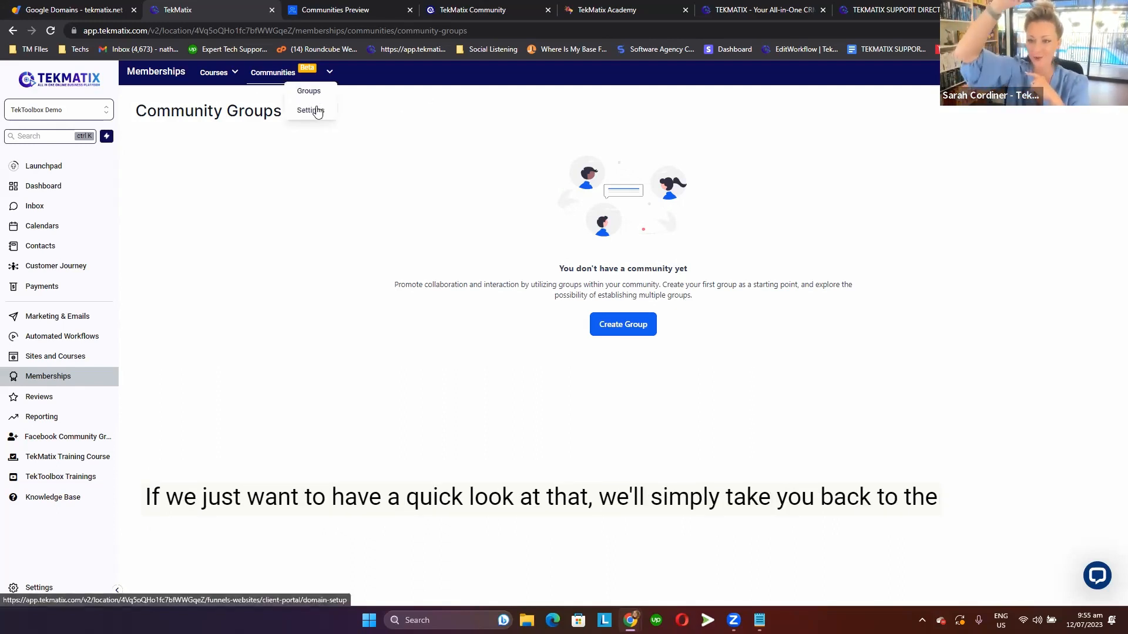
left_click(318, 112)
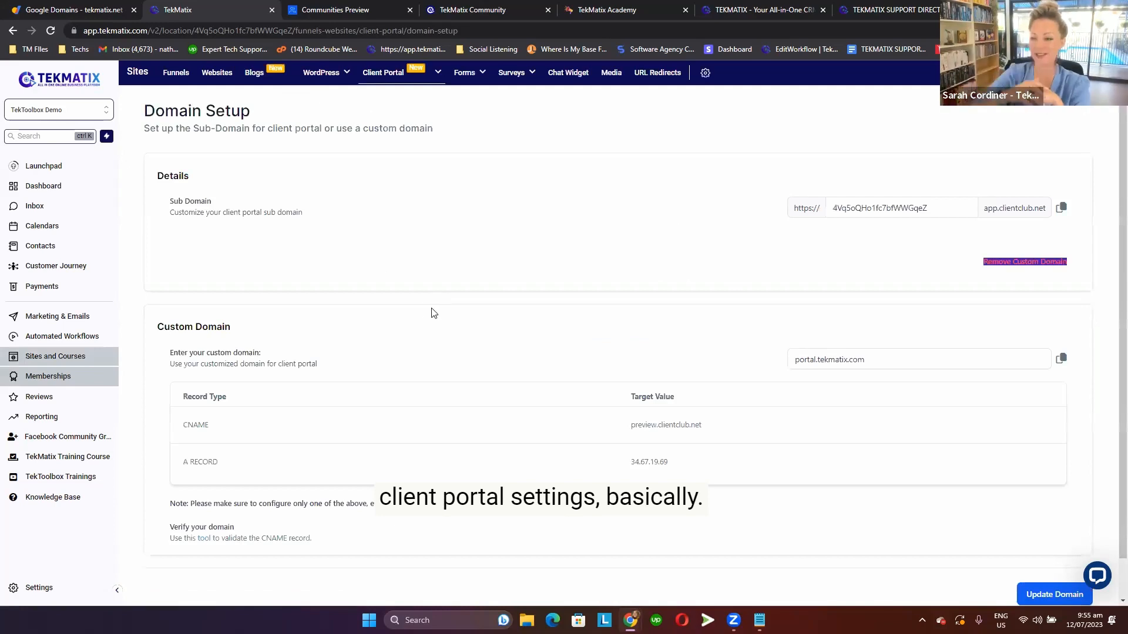
scroll(437, 313, "down", 1)
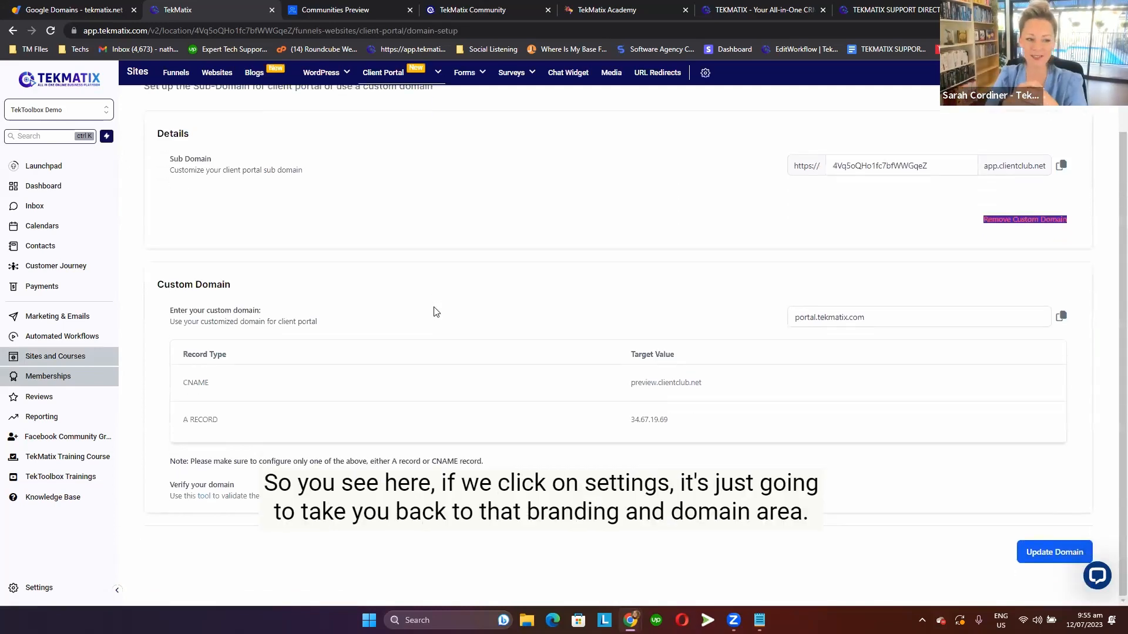
mouse_move(392, 77)
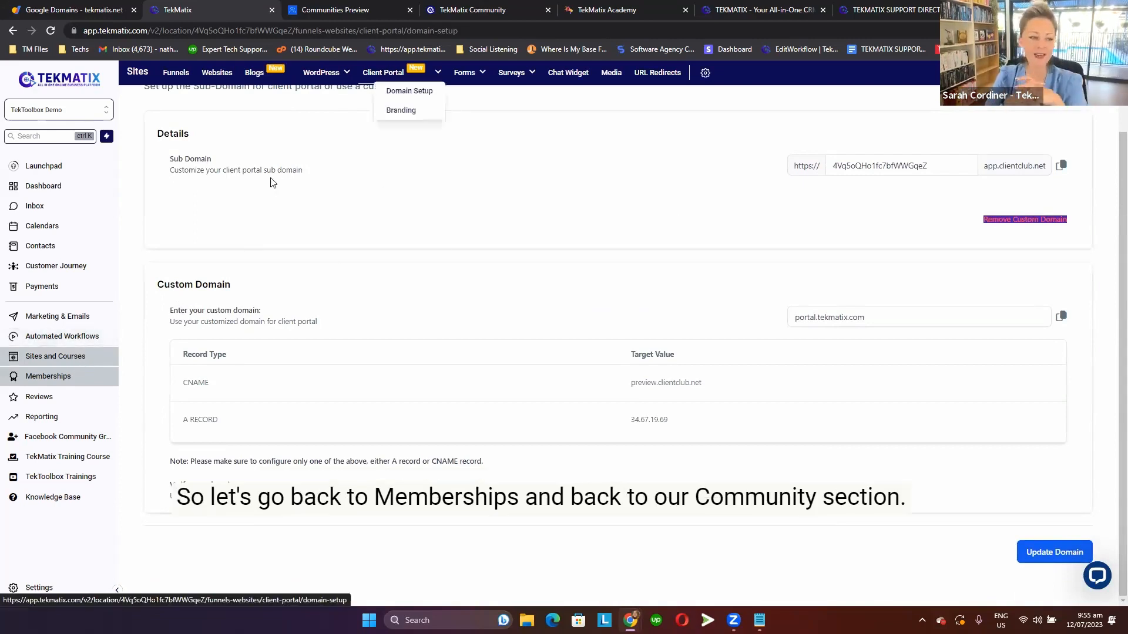
Go back to the community groups under Memberships and start creating a new group.
left_click(68, 316)
left_click(63, 376)
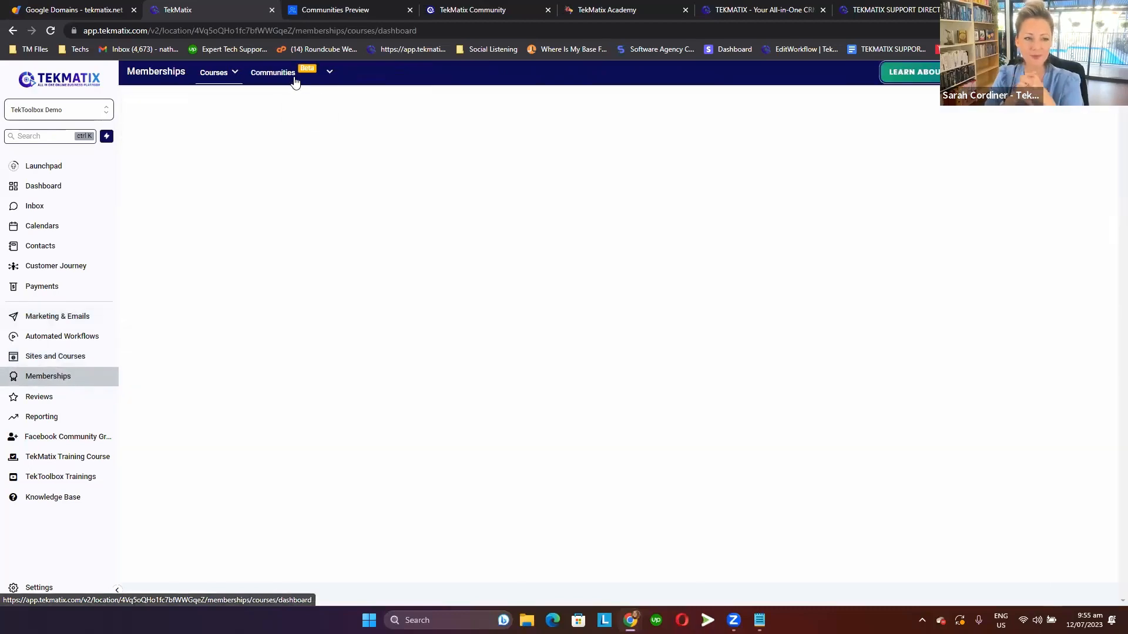
left_click(308, 90)
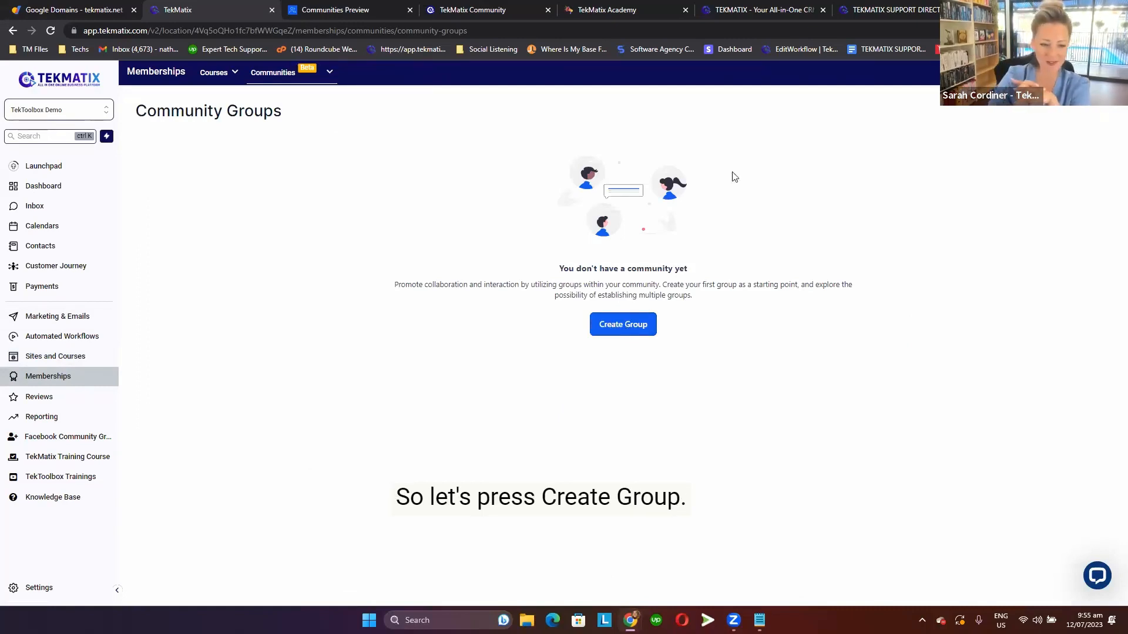
left_click(624, 326)
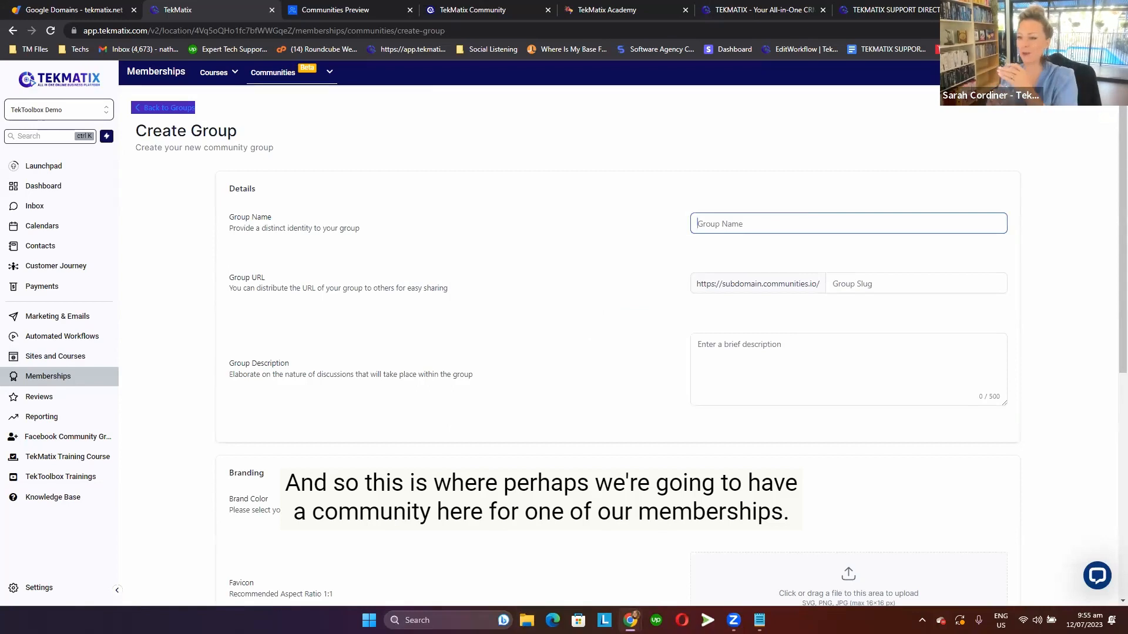
Name the new community group Beauty Membership.
left_click(425, 98)
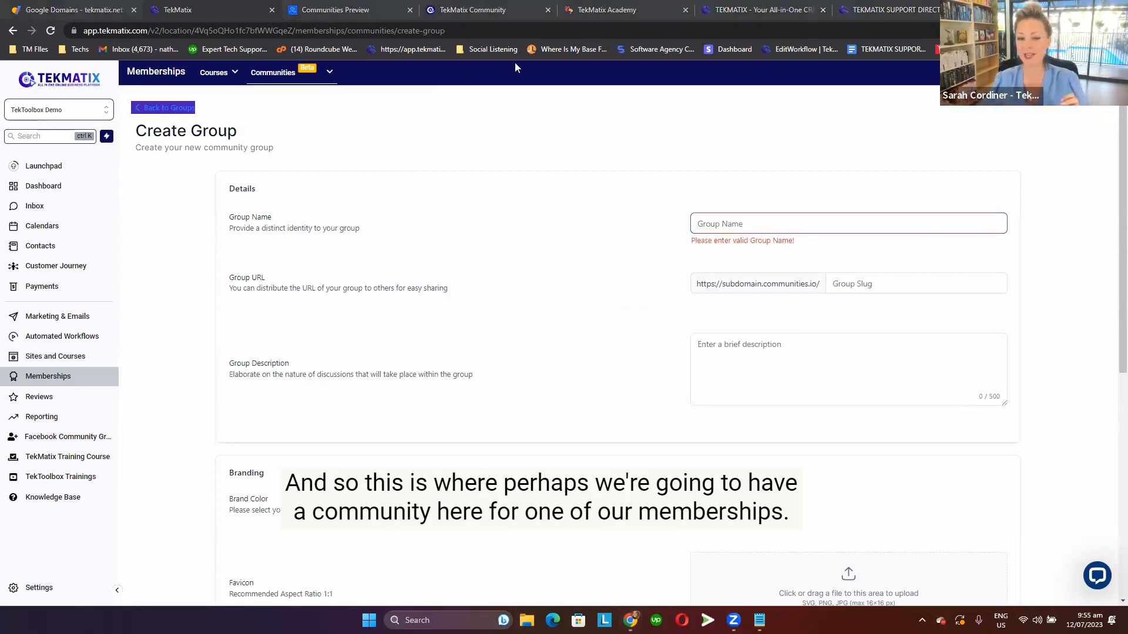
key("super+e")
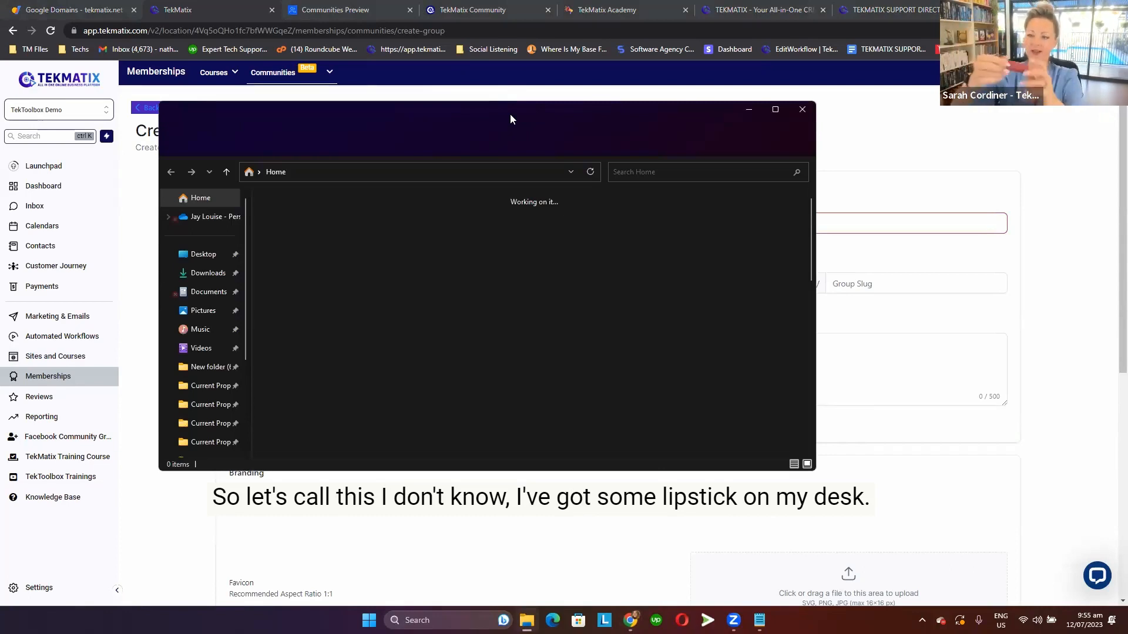
key("super+Left")
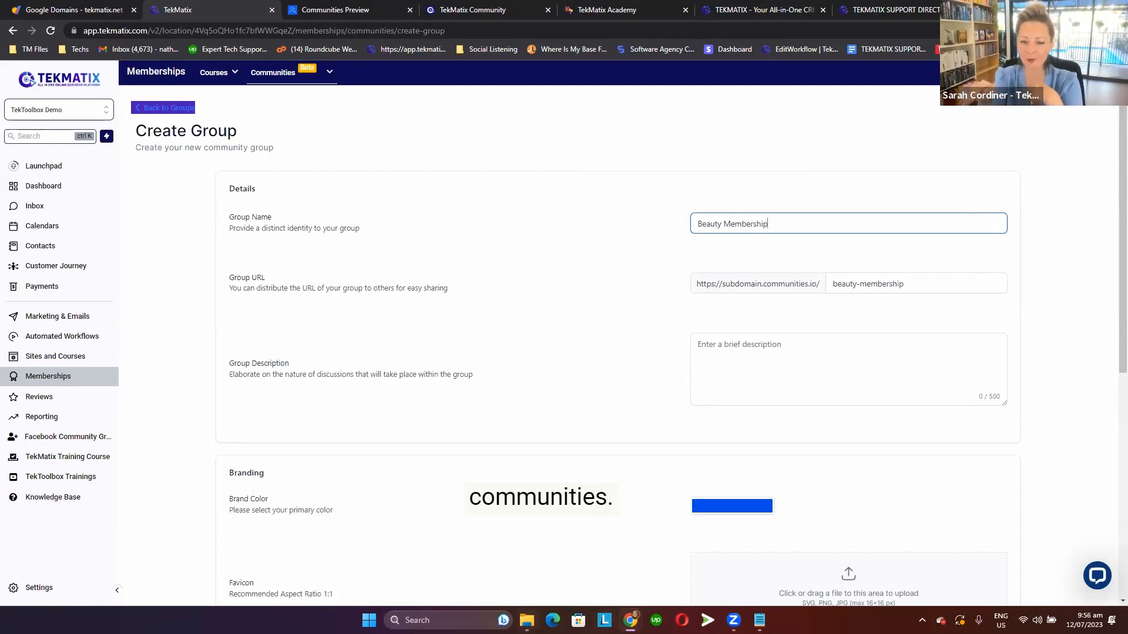
mouse_move(526, 618)
left_click(530, 577)
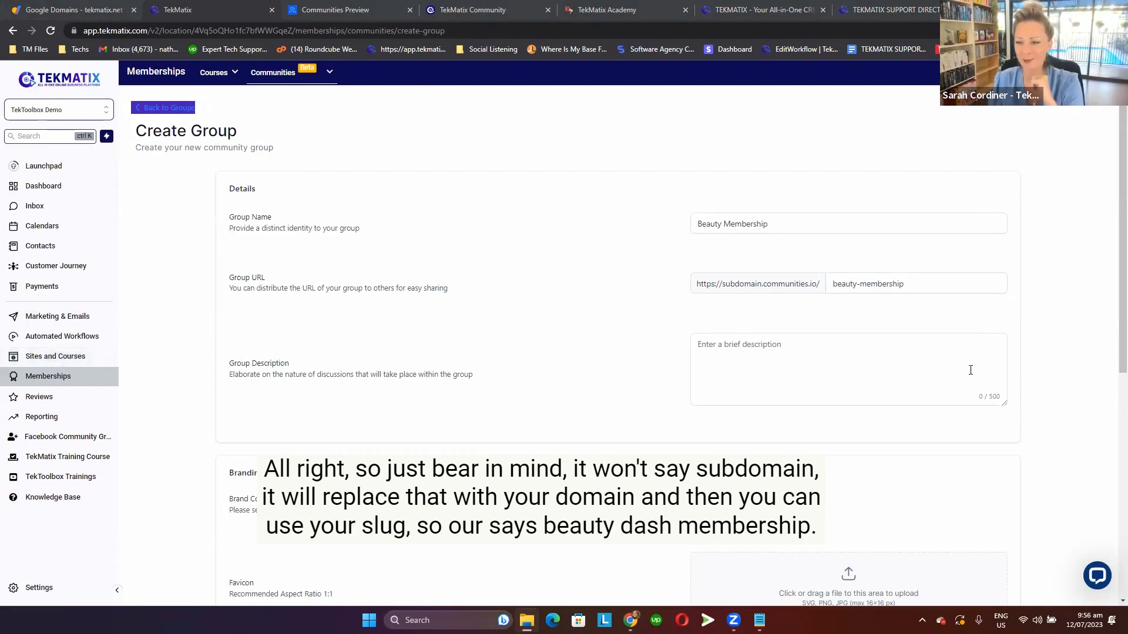
Change the slug in the group's URL to beauty-academy.
left_click(770, 353)
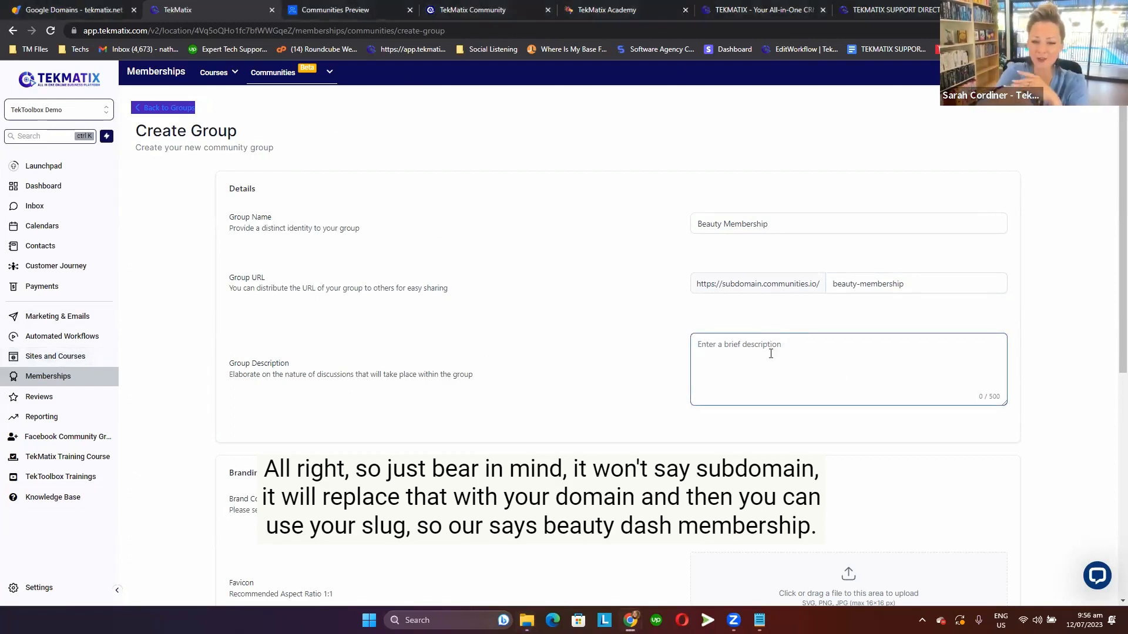
scroll(771, 354, "down", 1)
left_click(940, 227)
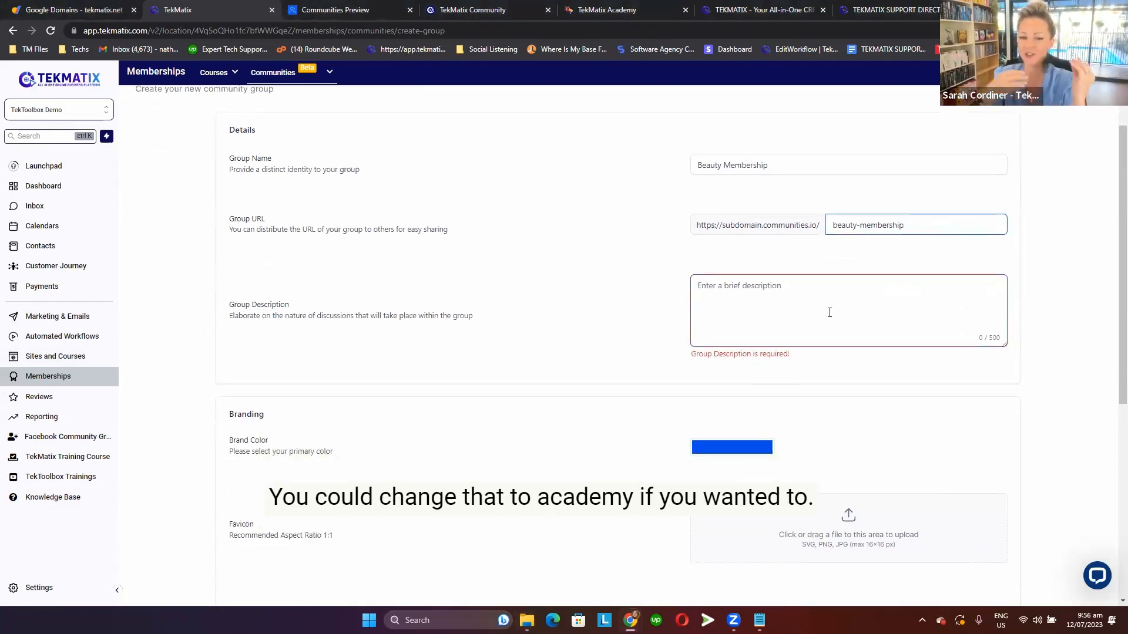
double_click(859, 233)
type("cademy")
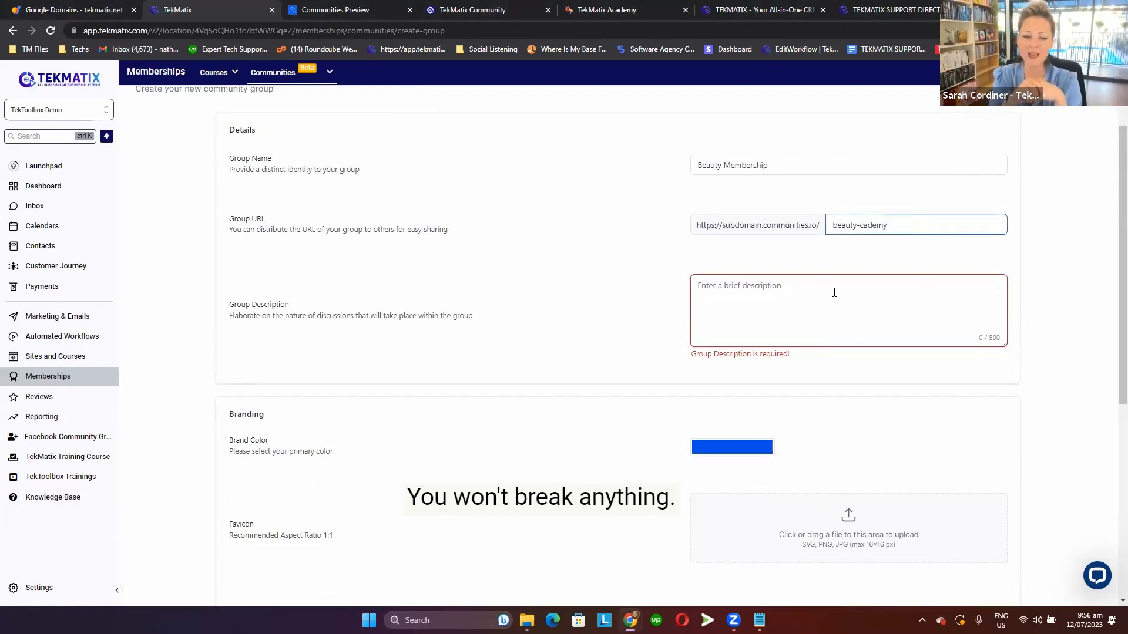
type("a")
Enter "Join our beauty academy!" as the group description.
left_click(833, 307)
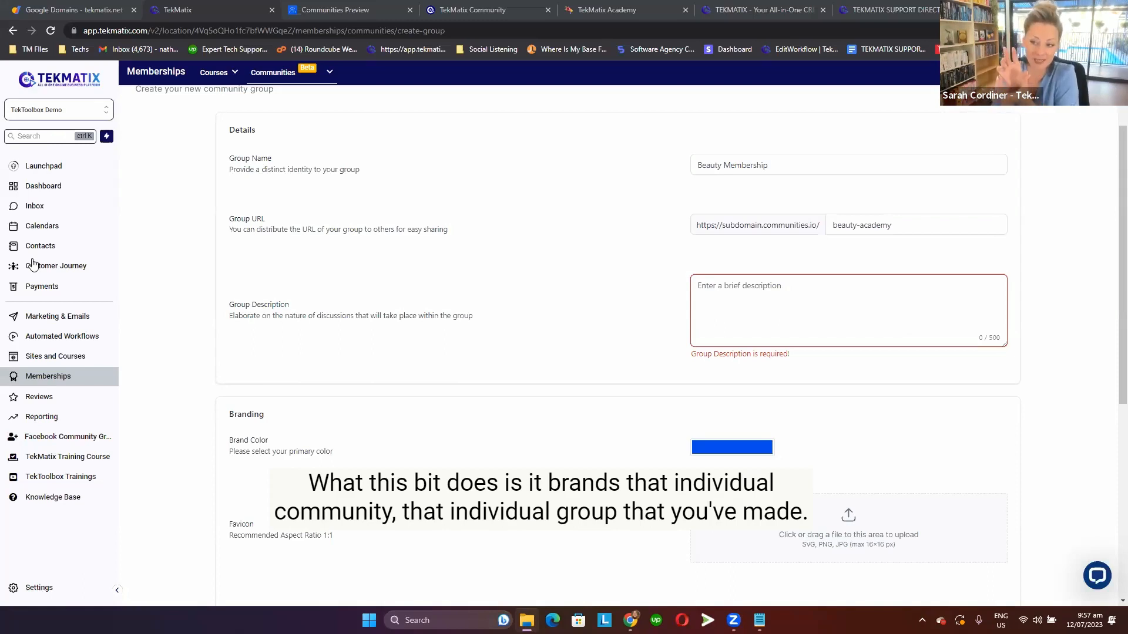
scroll(764, 298, "down", 2)
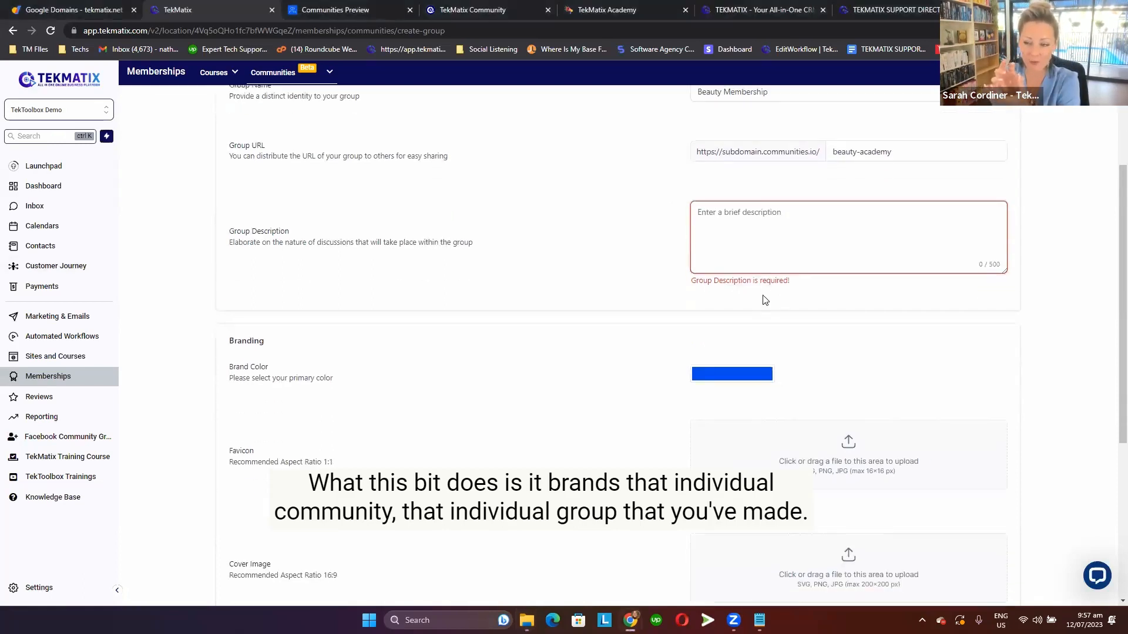
type("Join")
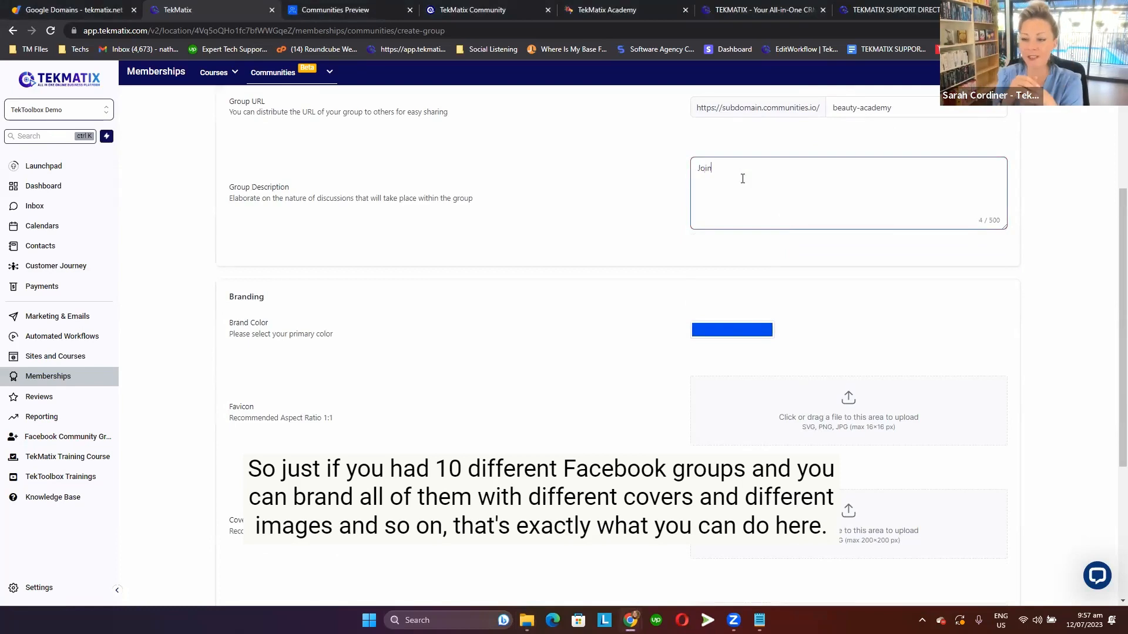
type(" our beauty")
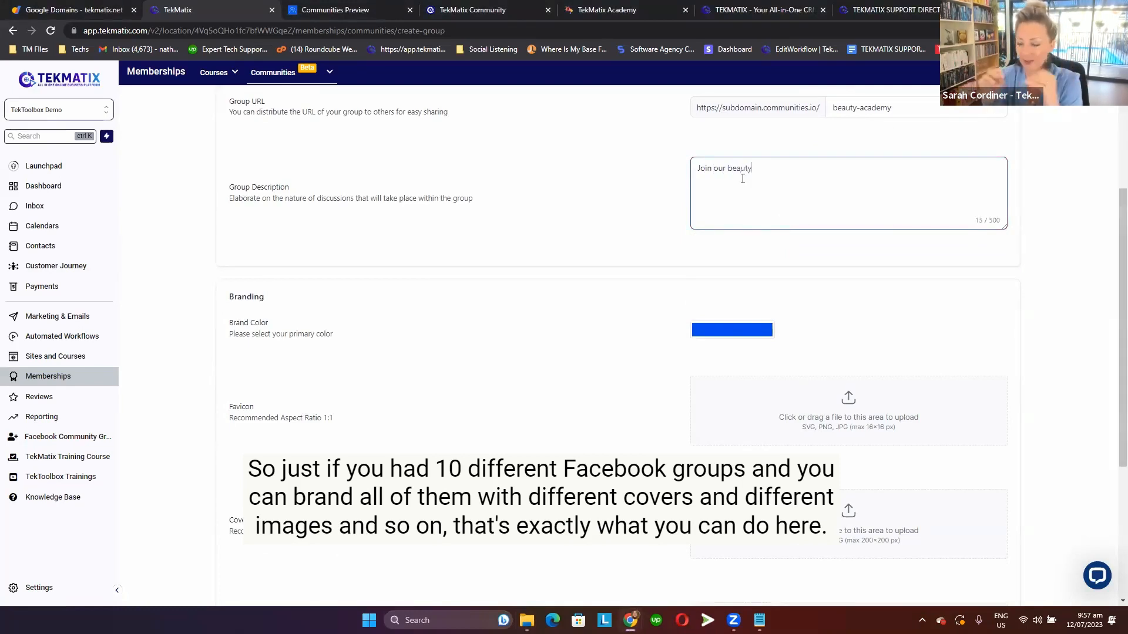
type(" academn")
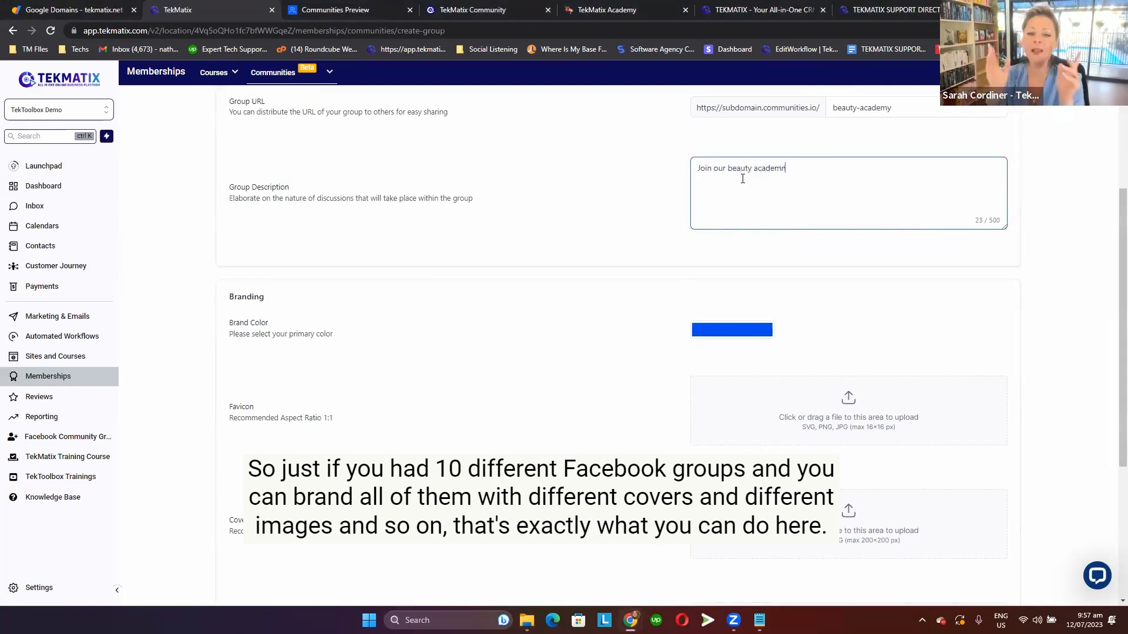
key("ctrl+shift+Left")
type("academy!")
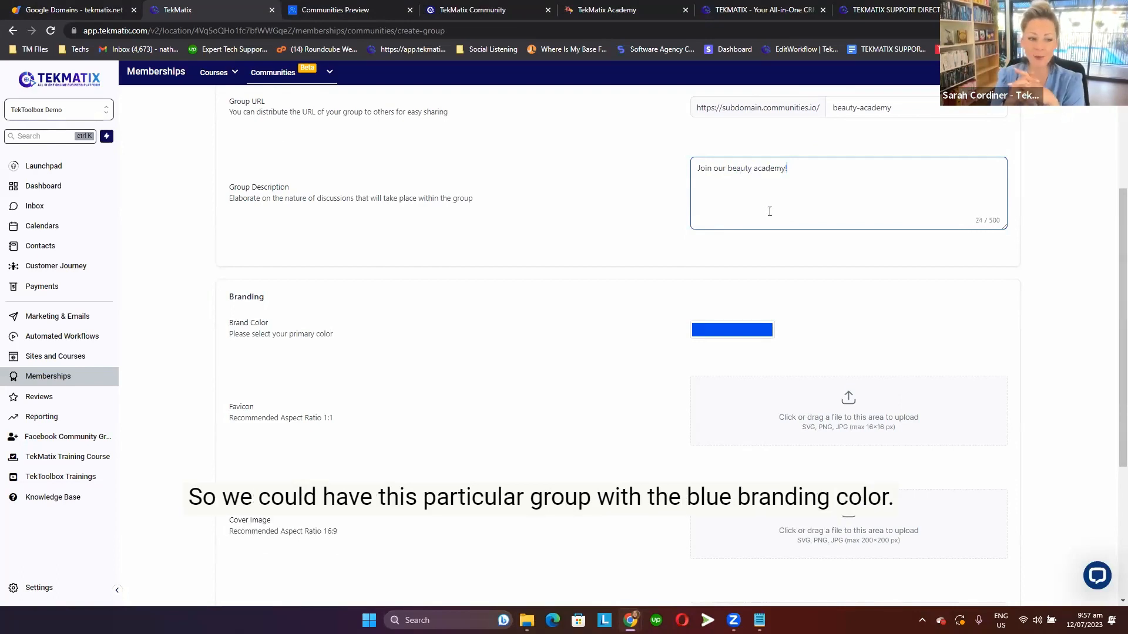
Set the group's brand color to the pink #FF25C5FF and close the color picker.
scroll(769, 211, "down", 3)
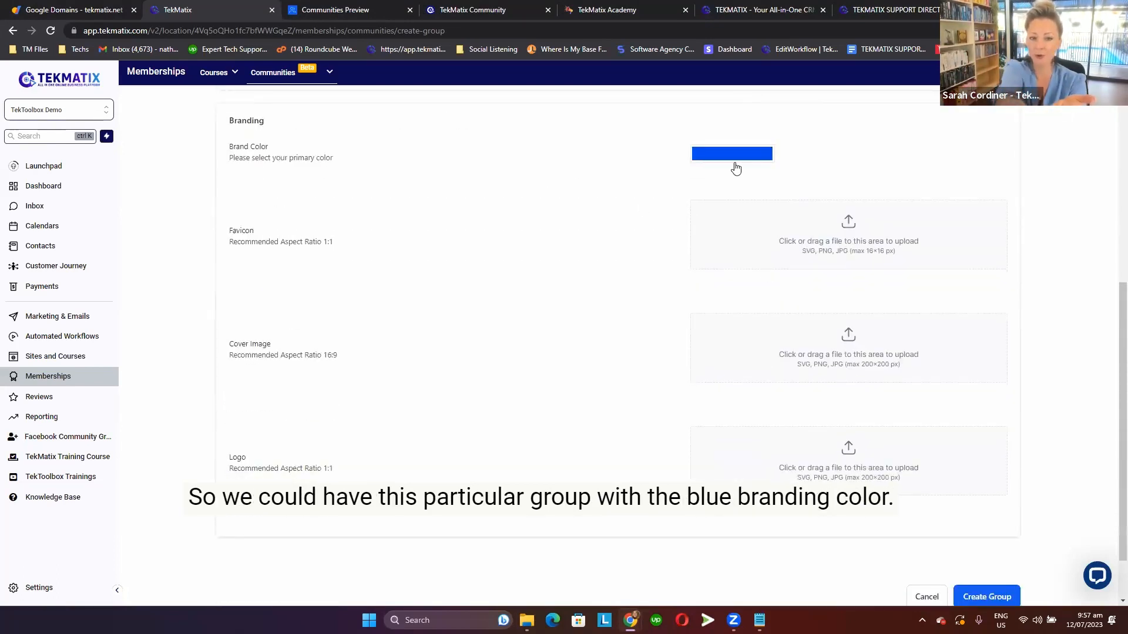
left_click(740, 164)
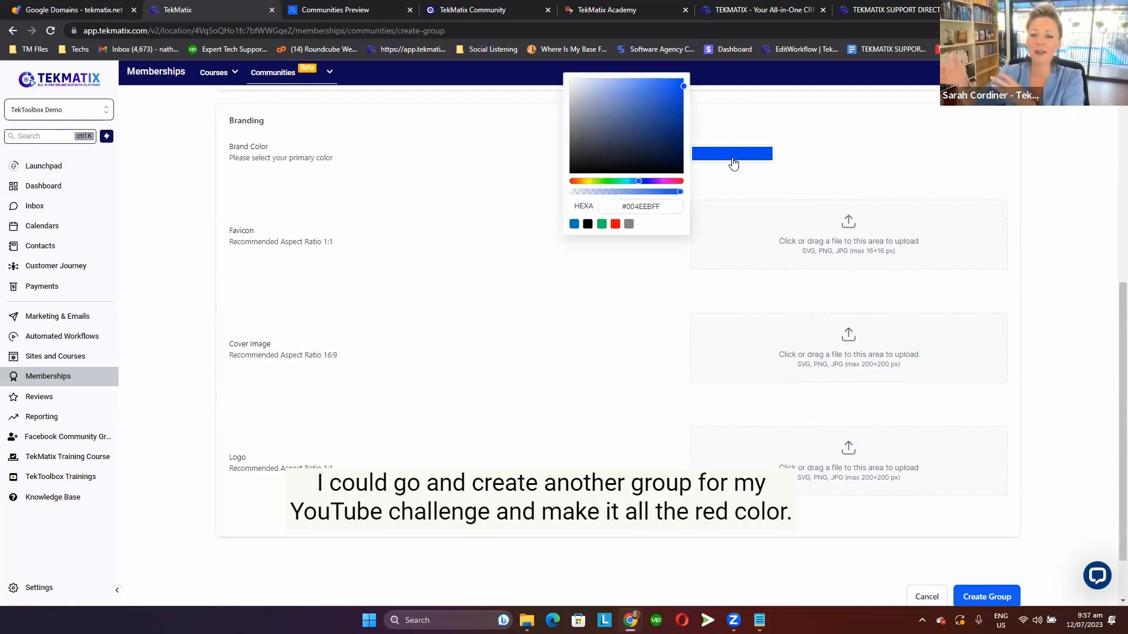
left_click(663, 182)
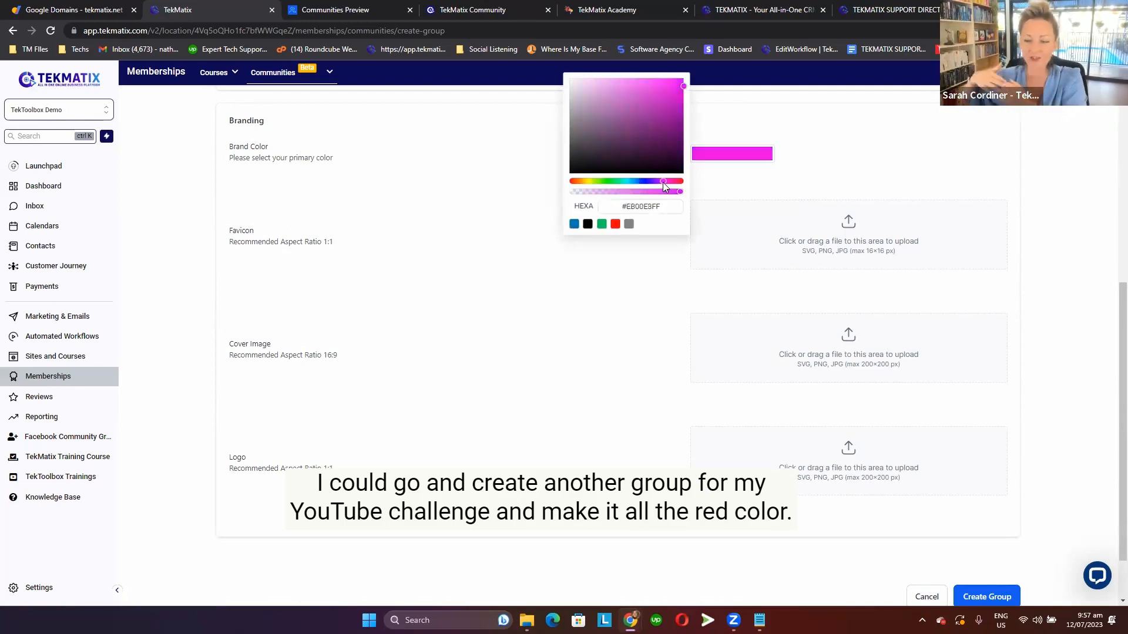
left_click(671, 78)
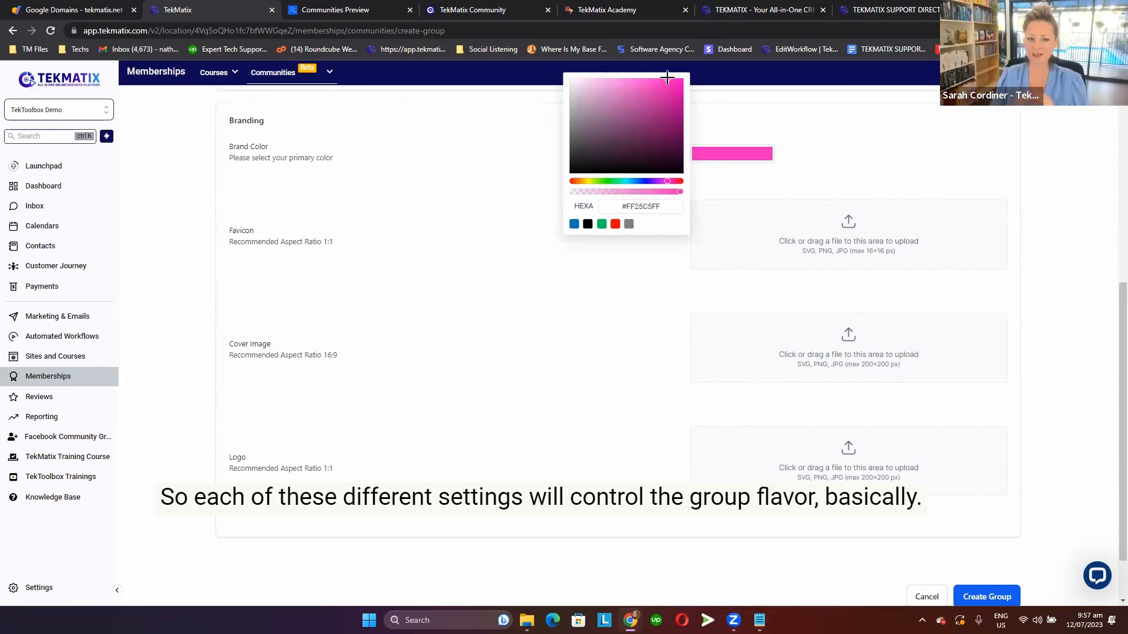
left_click(861, 186)
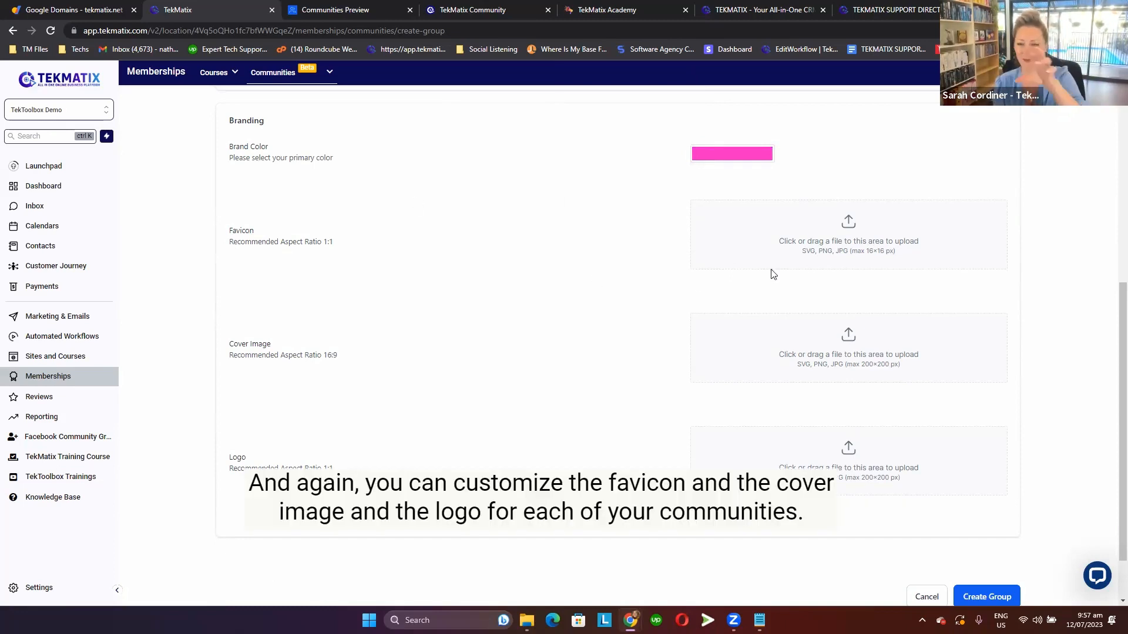
Upload the purple circular logo Untitled design - 2023-06-28T090944.578 from Downloads' New folder (8) as the group's favicon.
left_click(845, 247)
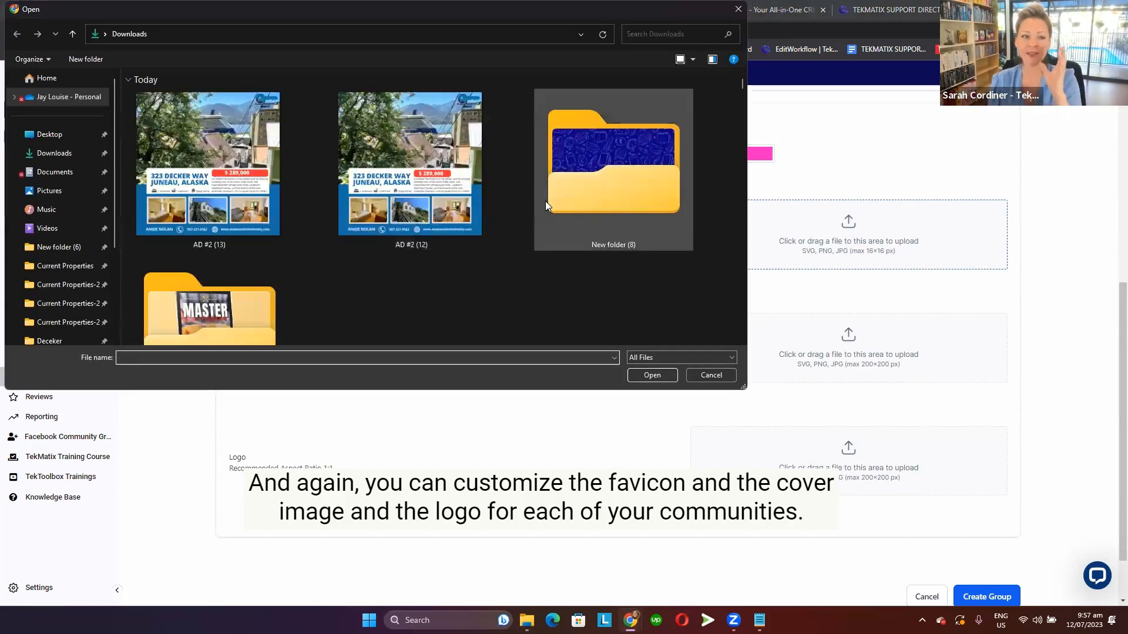
double_click(587, 189)
left_click(692, 59)
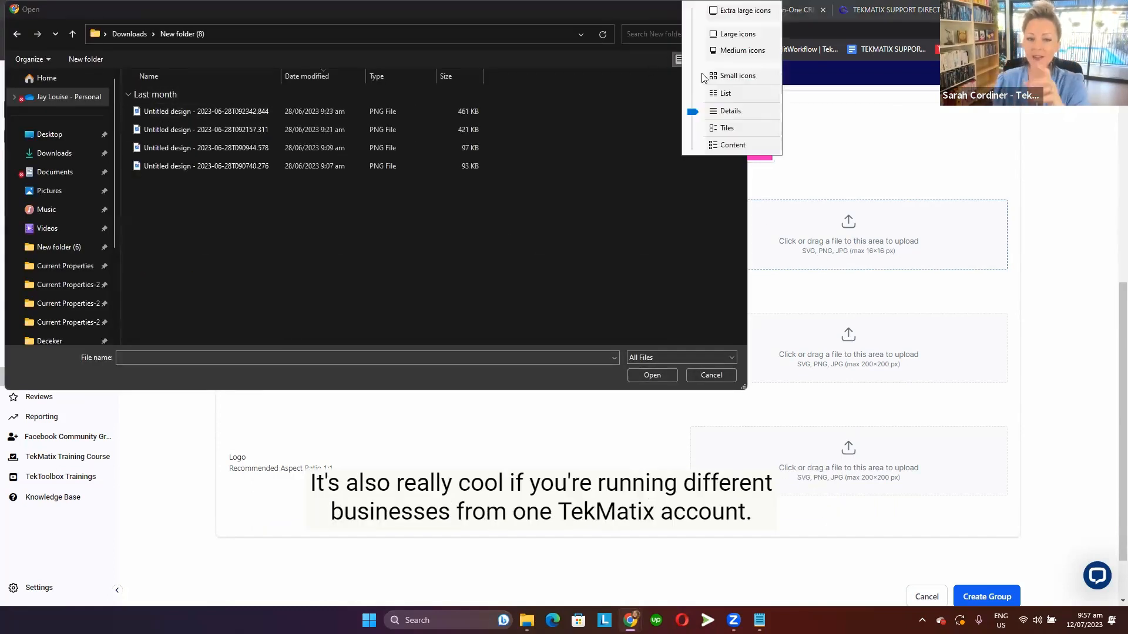
left_click(736, 17)
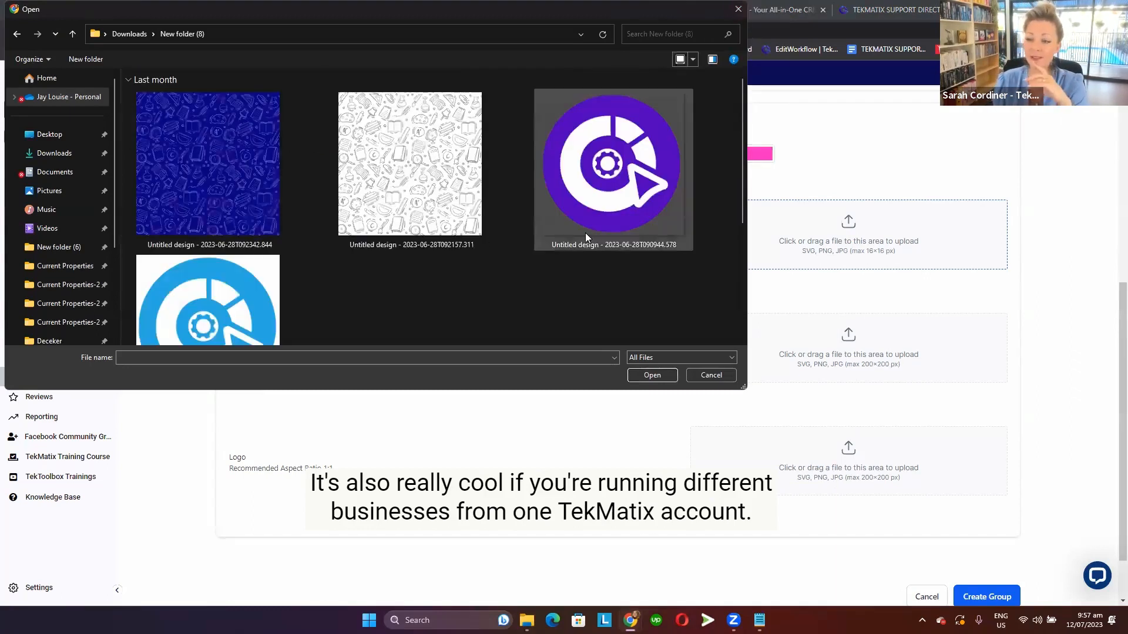
scroll(585, 233, "down", 1)
double_click(614, 145)
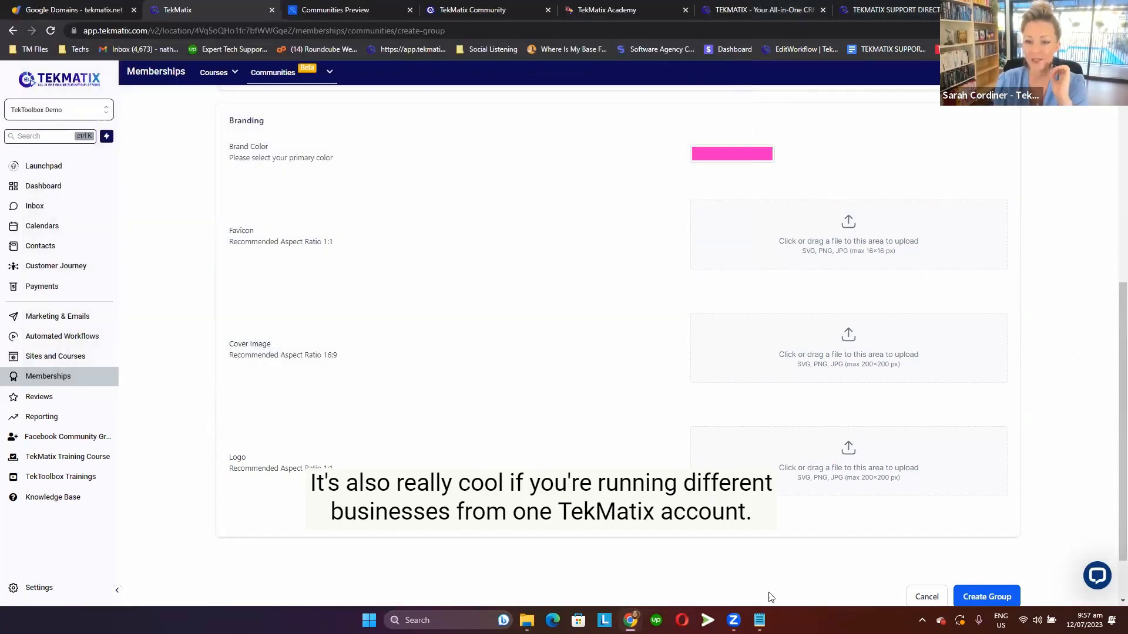
Try to upload the dark blue pattern and the white pattern from New folder (8) as the group's cover image.
scroll(472, 450, "down", 1)
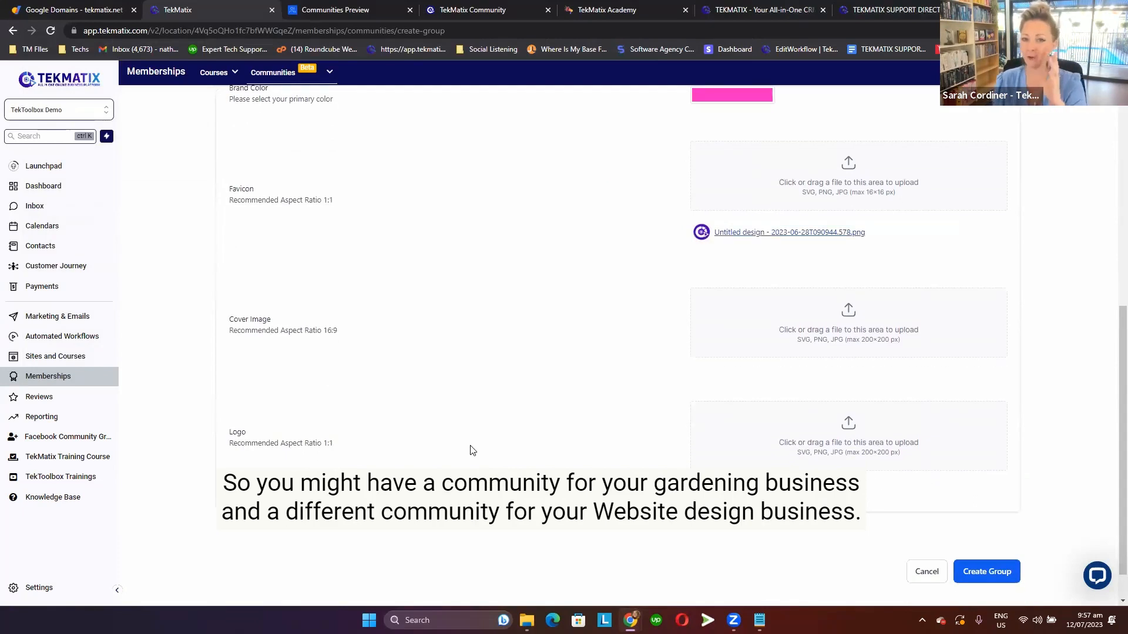
left_click_drag(338, 330, 221, 329)
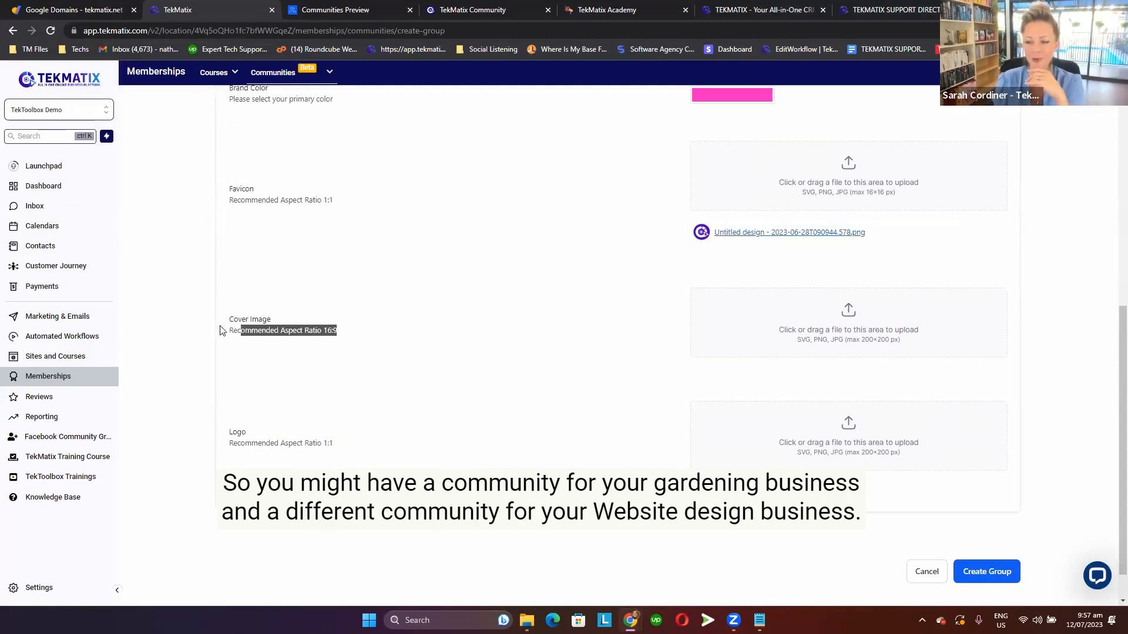
left_click(834, 319)
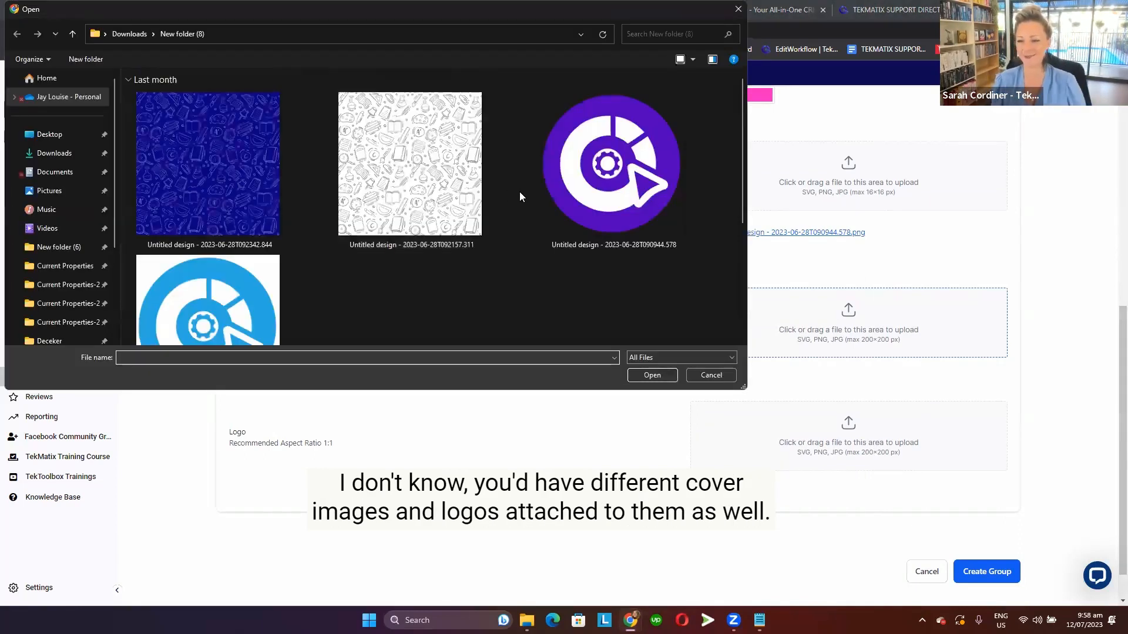
double_click(239, 200)
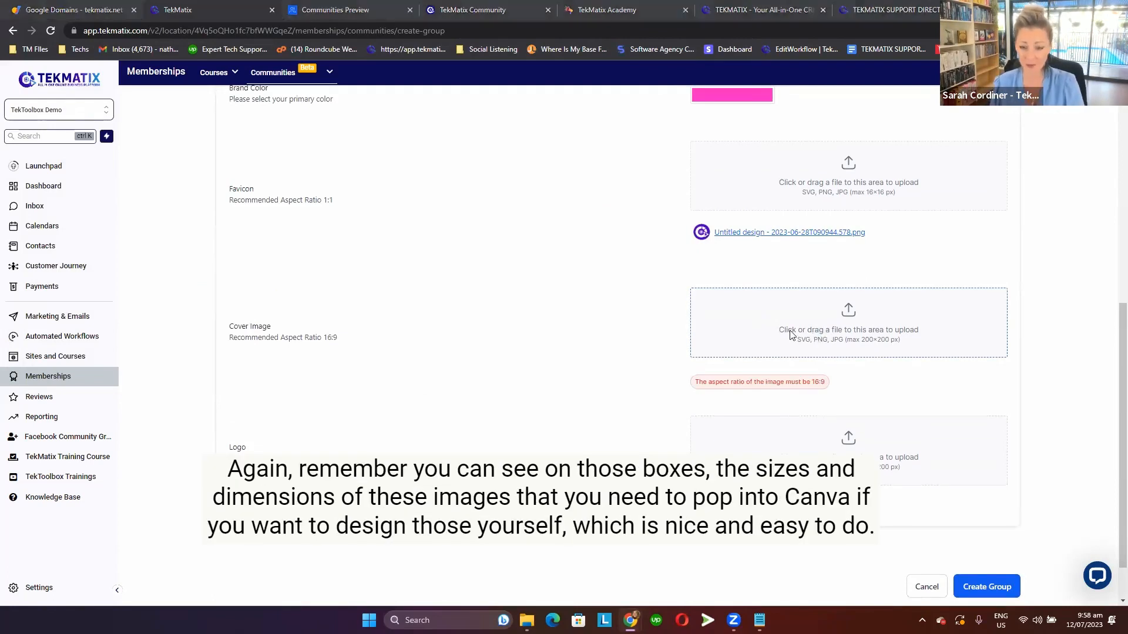
left_click(817, 332)
double_click(419, 202)
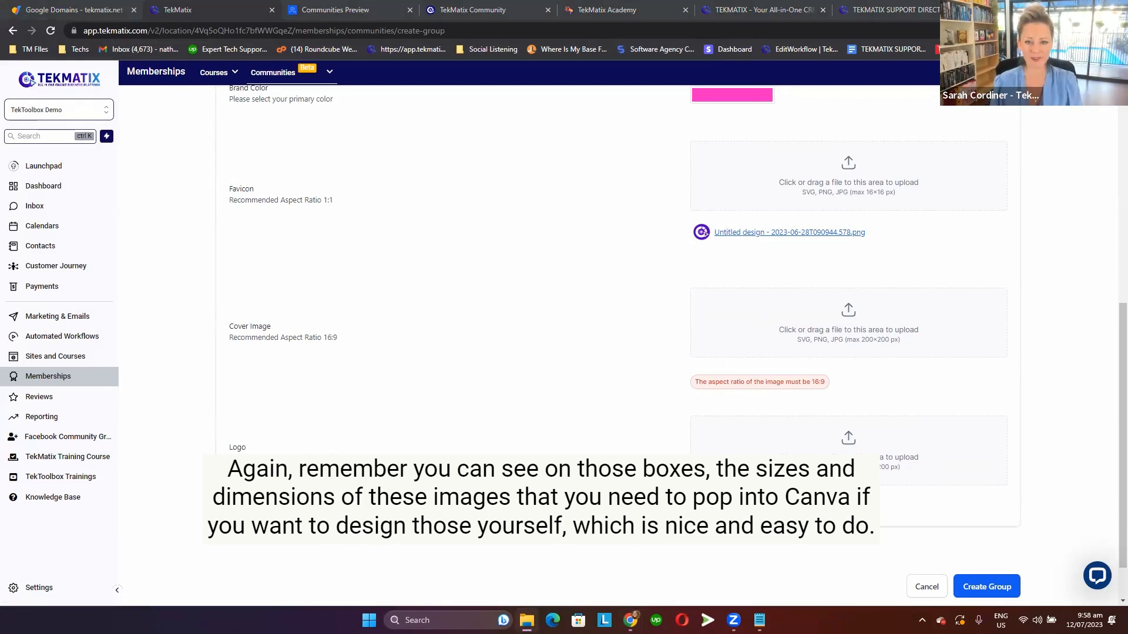
left_click_drag(357, 335, 327, 342)
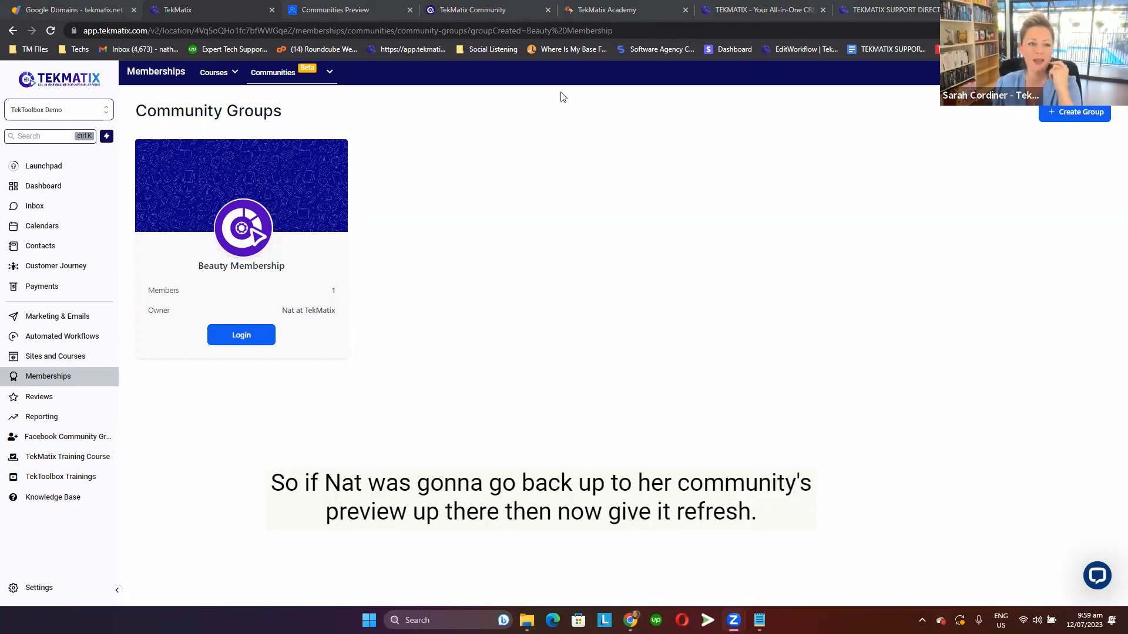
Reload the communities preview page and join the Beauty Membership group.
left_click(331, 9)
left_click(55, 31)
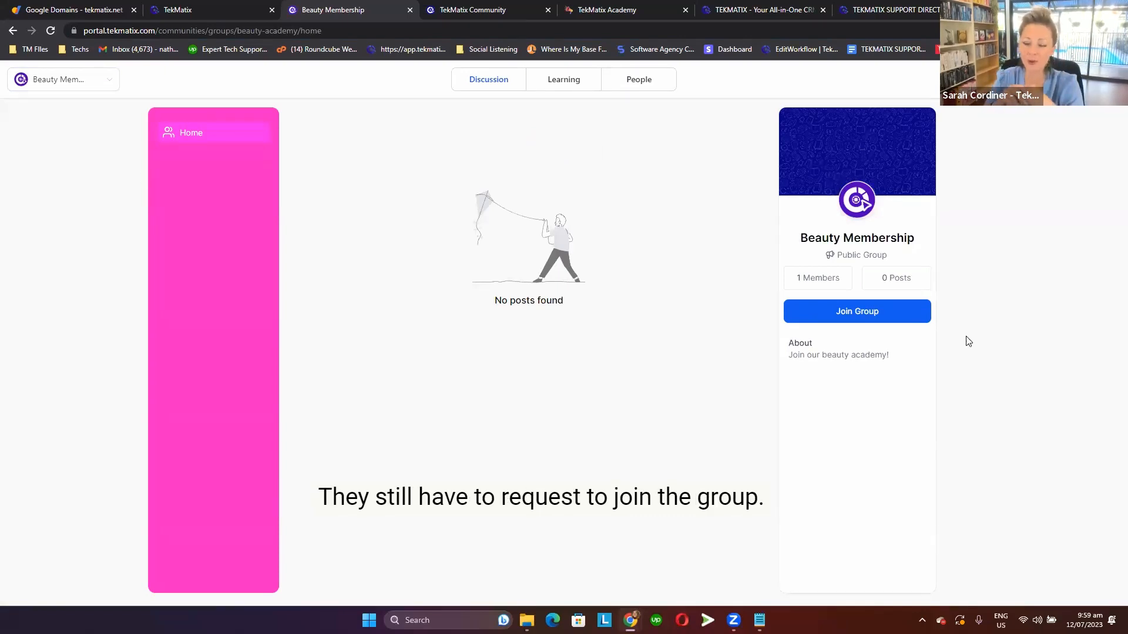
left_click(861, 314)
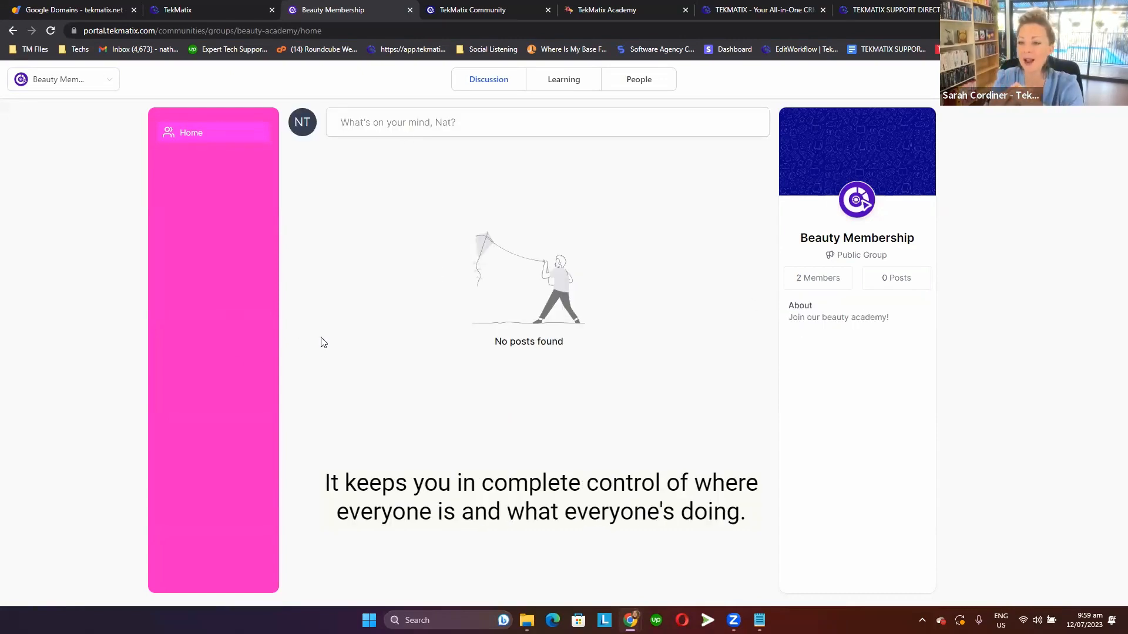
Draft a new post in the group titled "Hello!" with the text "Welcome to the academy!".
left_click(402, 131)
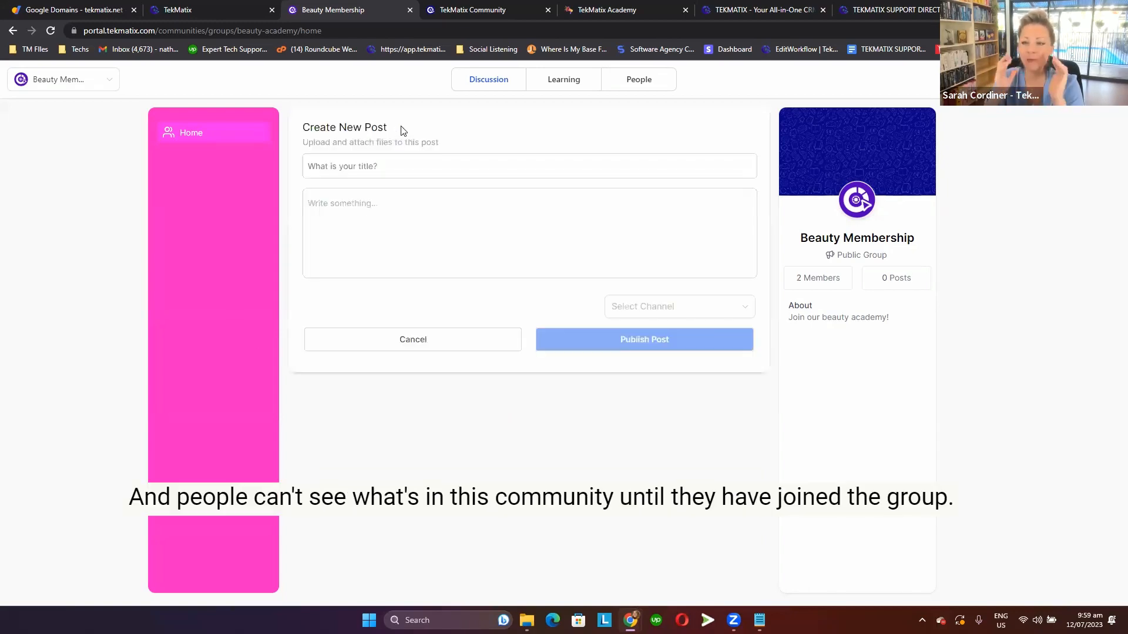
left_click(448, 342)
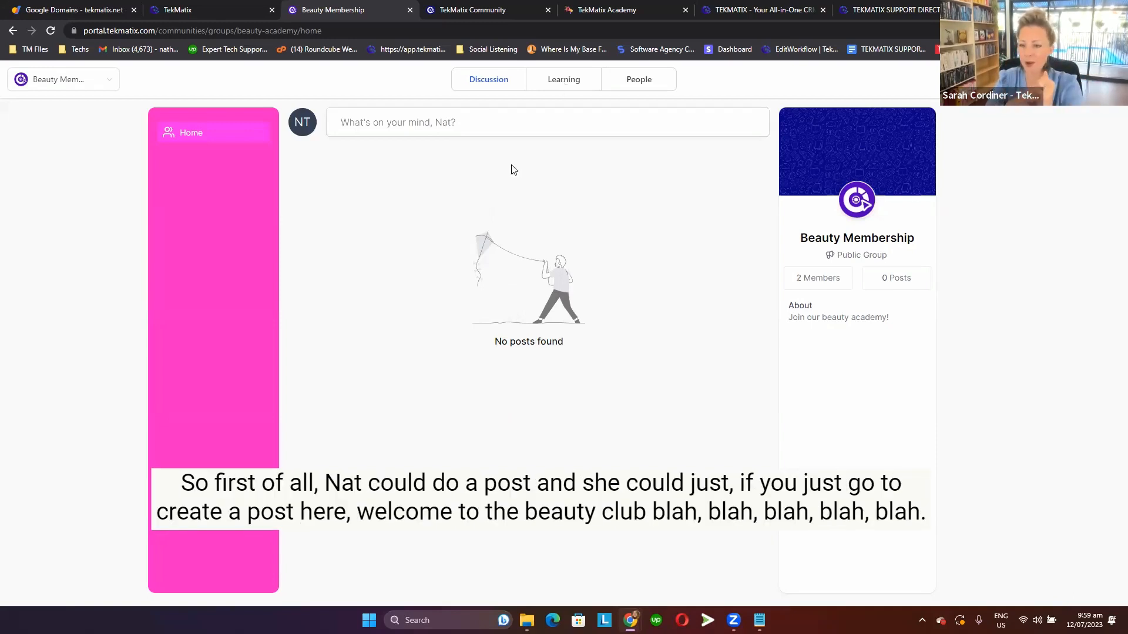
left_click(427, 135)
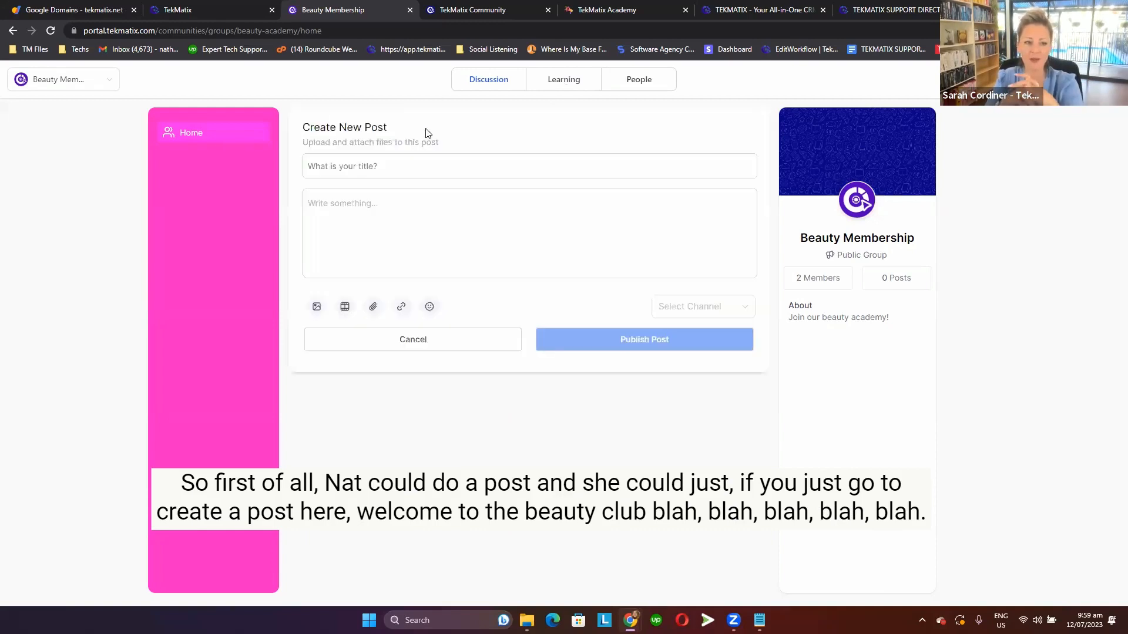
type("Hello! ")
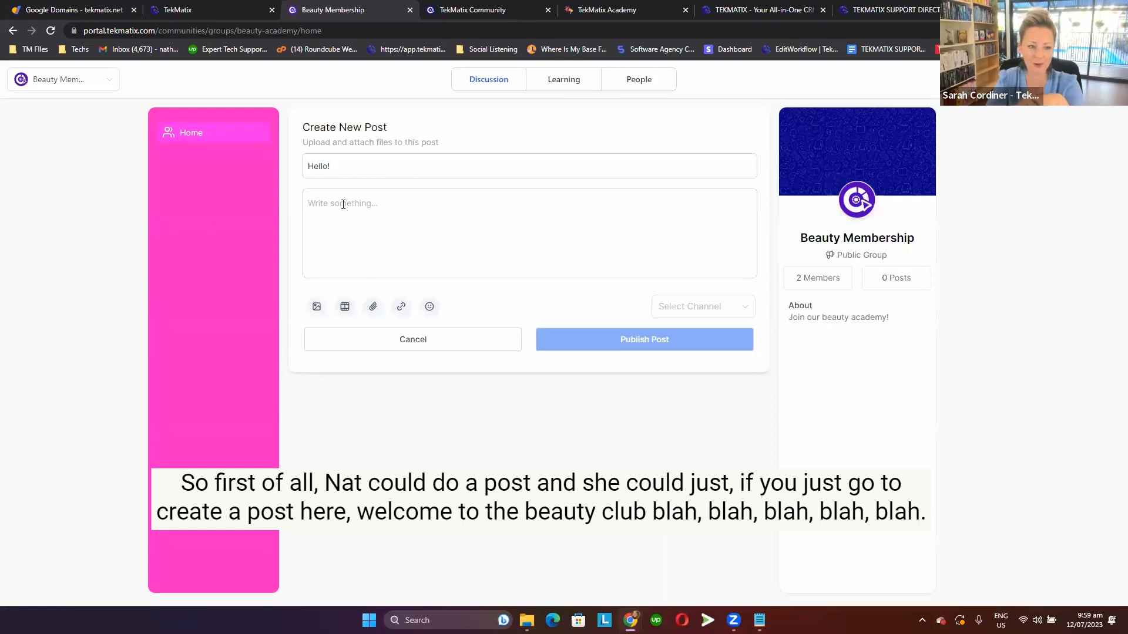
type("Welcome t")
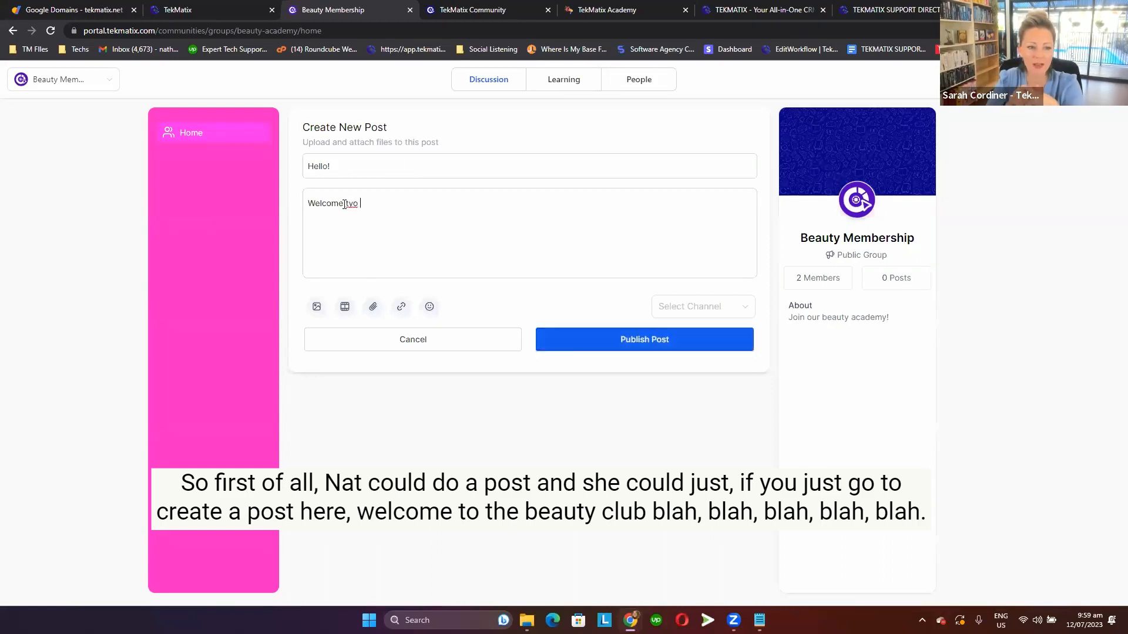
type("o the academy!")
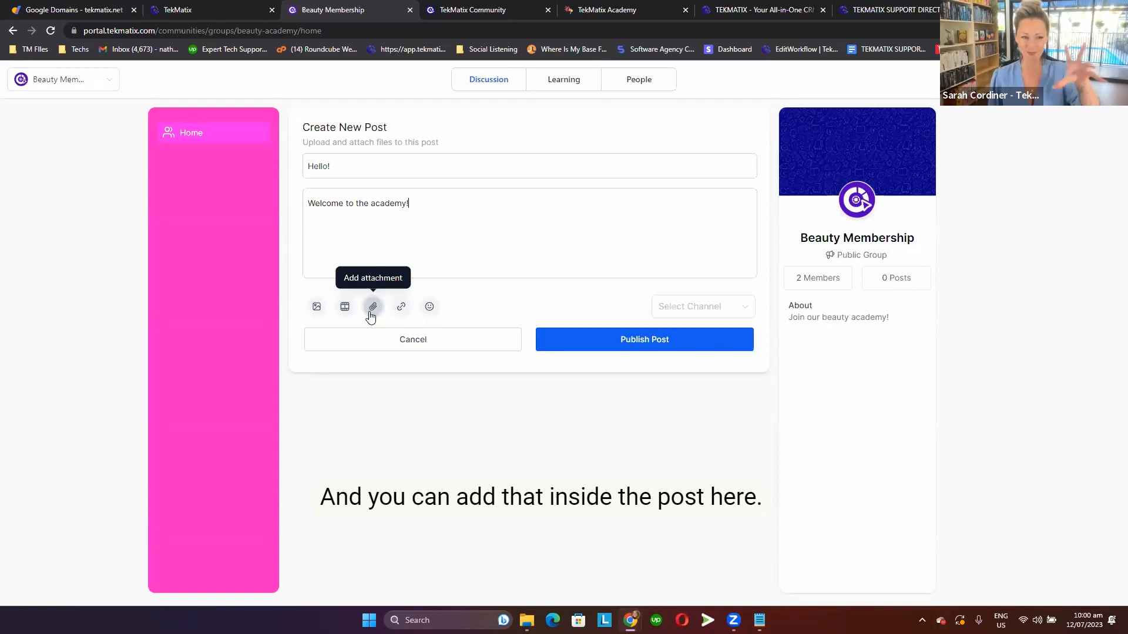
left_click(703, 306)
left_click(705, 395)
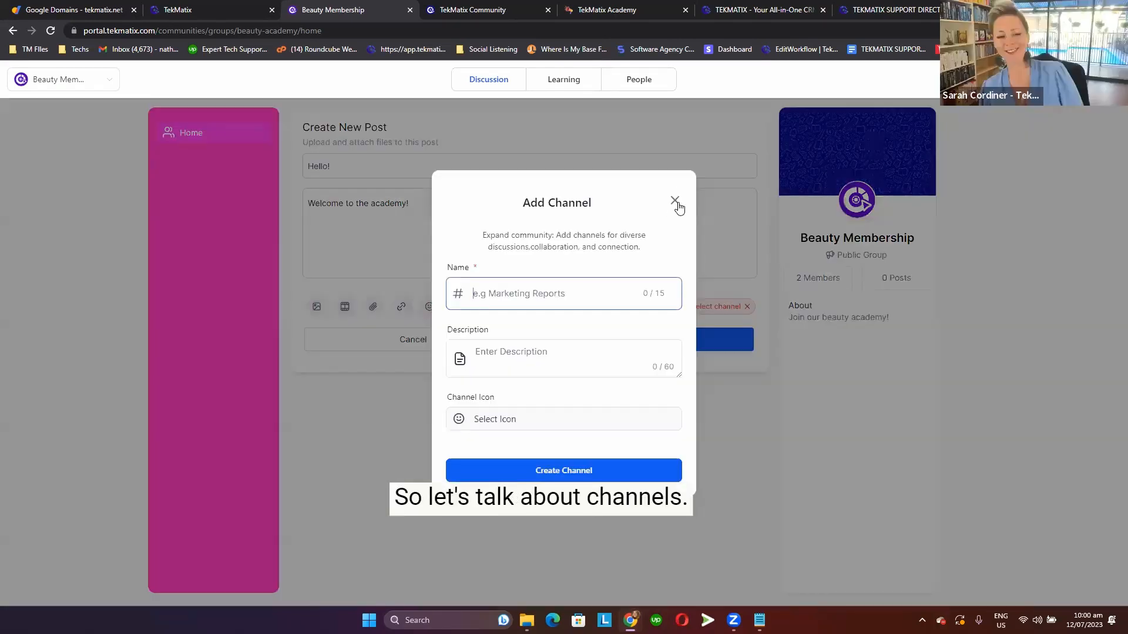
left_click(217, 267)
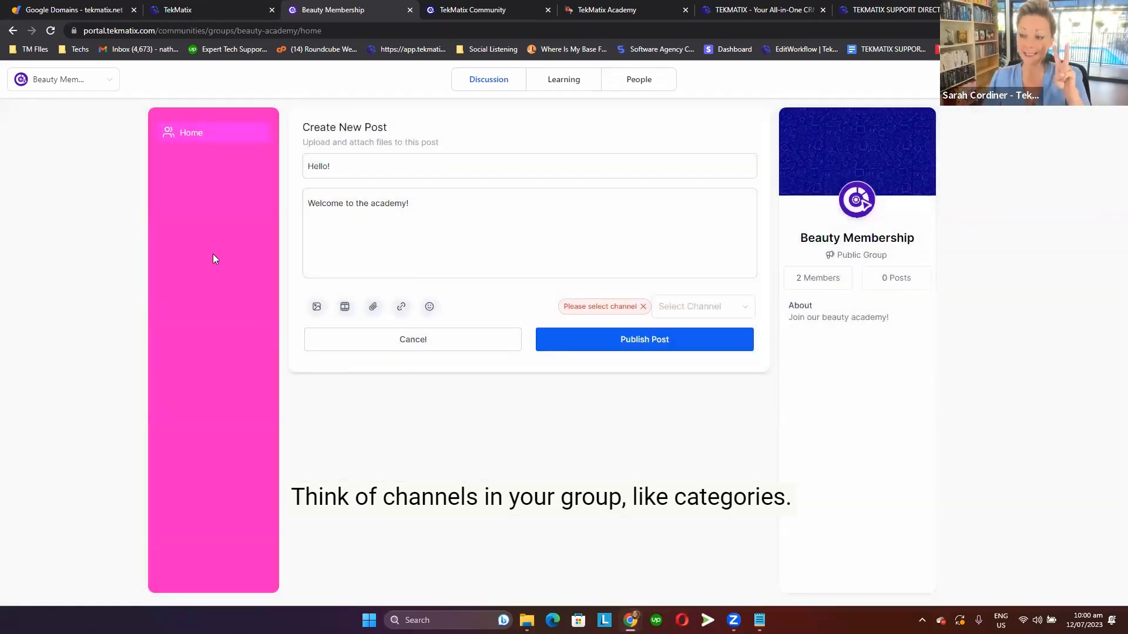
Start a new channel from the post's channel selection and give it the pin icon Pin02.
left_click(719, 318)
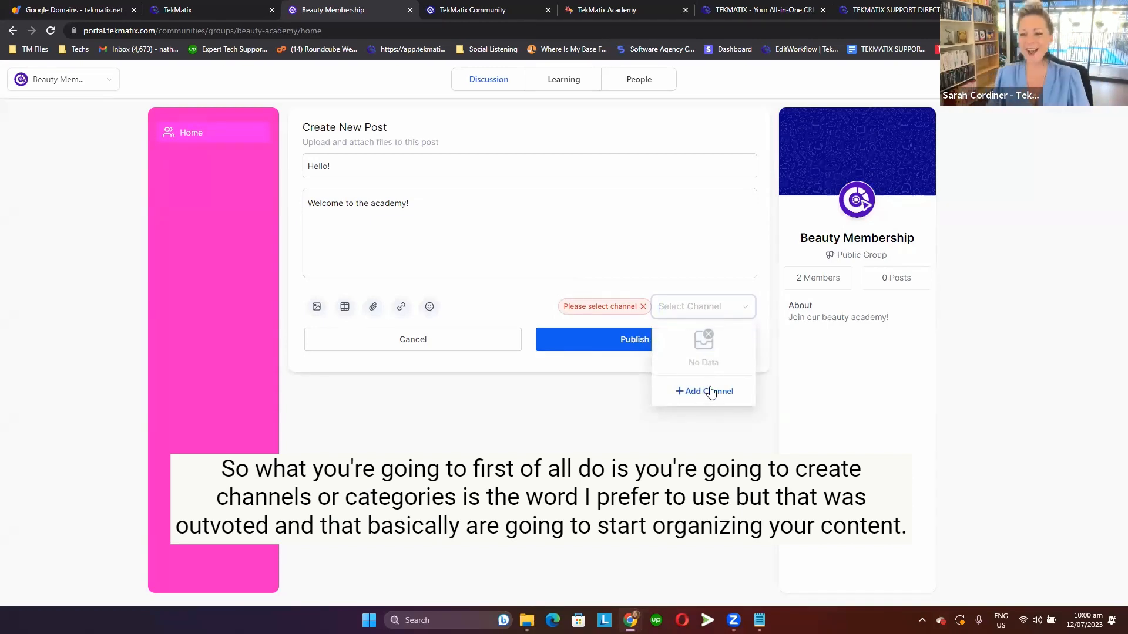
left_click(711, 392)
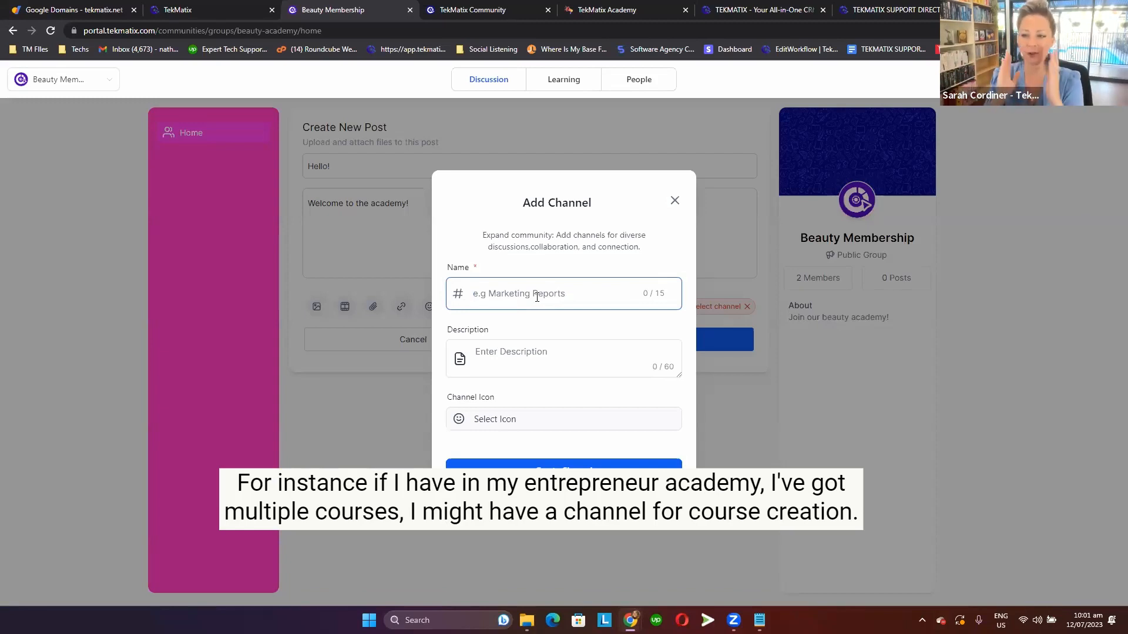
left_click(527, 419)
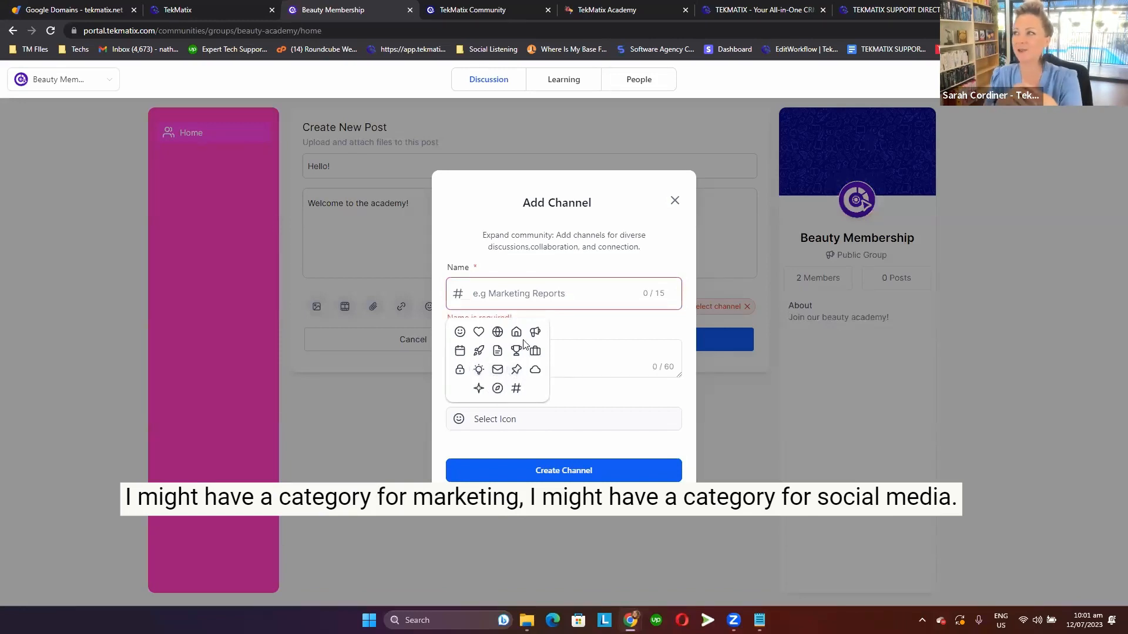
left_click(515, 369)
Name the channel Lipsticks, leave its description empty and create it, discarding the unsaved post.
left_click(527, 299)
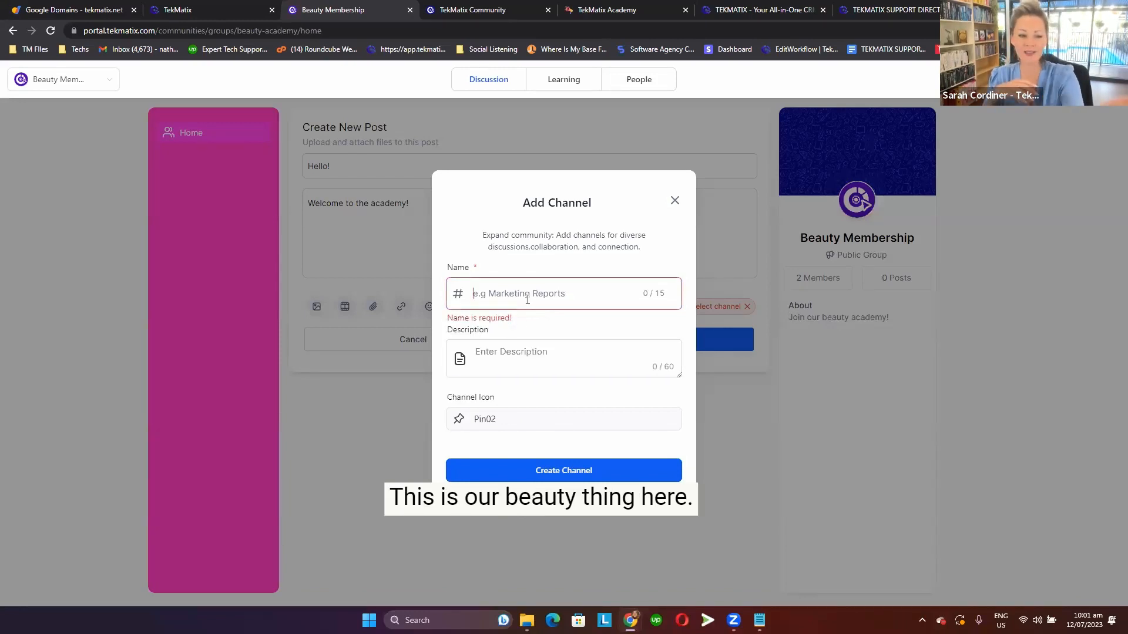
key("Caps_Lock")
type("L")
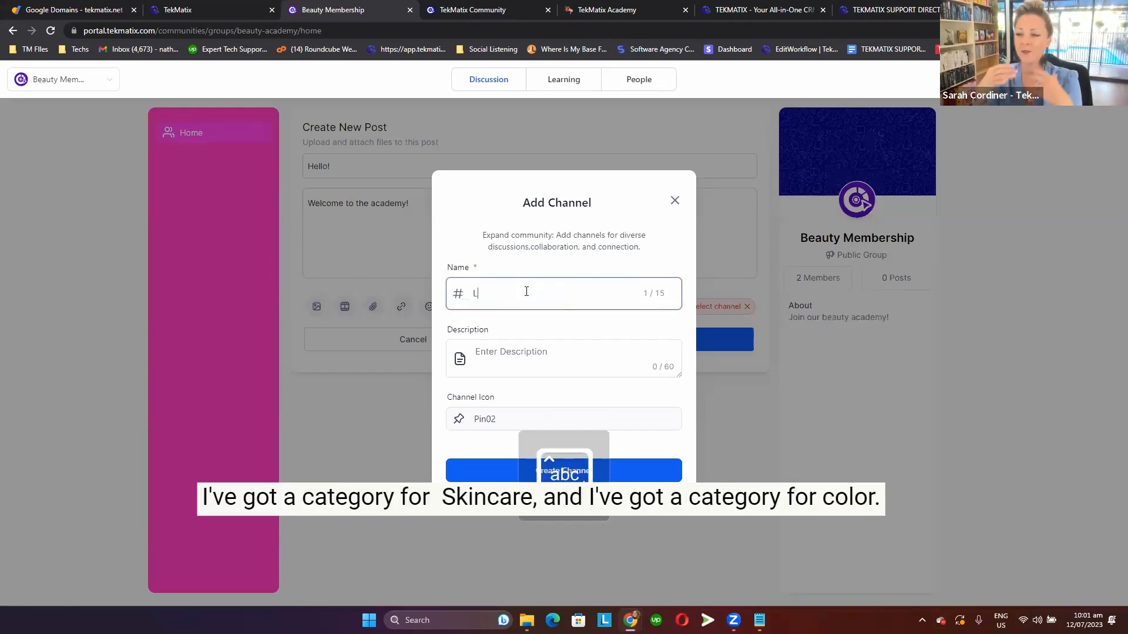
type("ips")
key("BackSpace")
type("pstick")
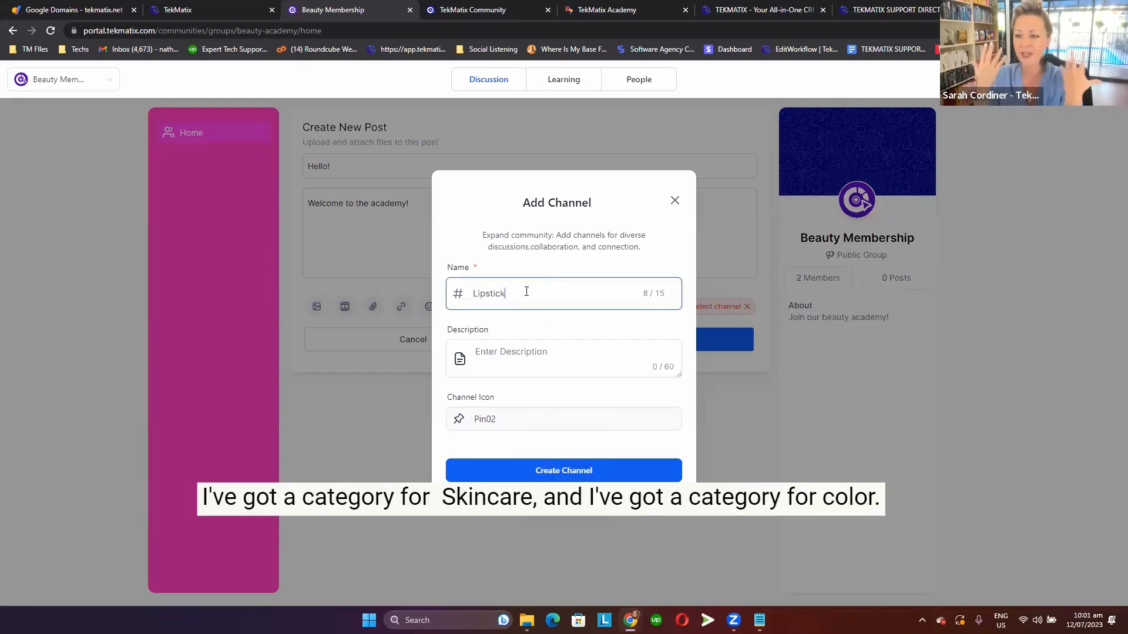
left_click(599, 365)
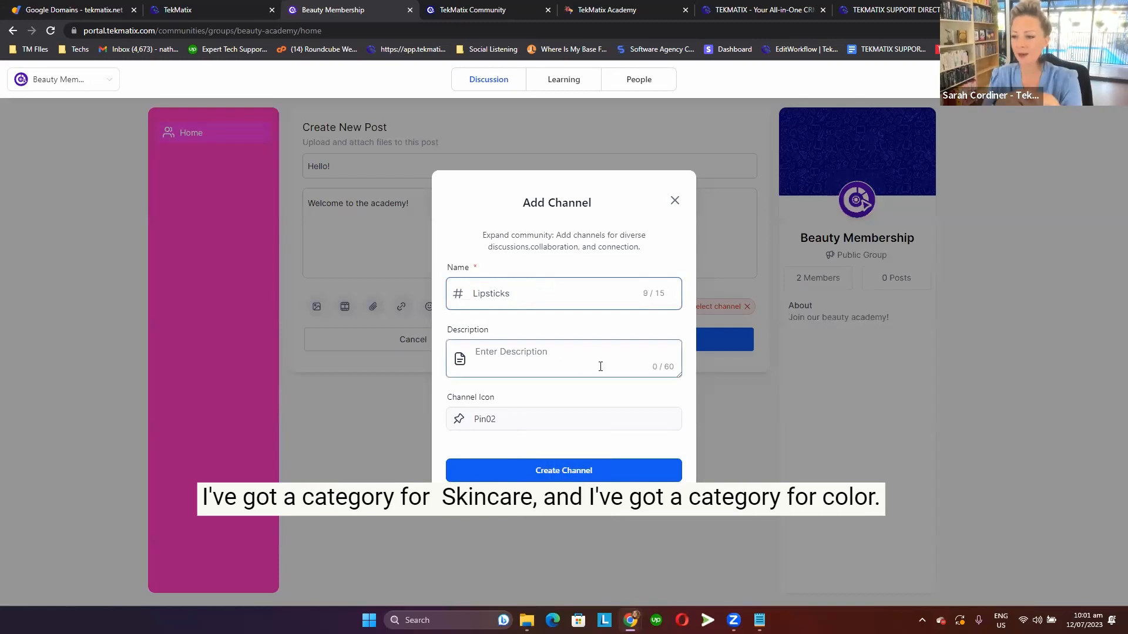
left_click(557, 473)
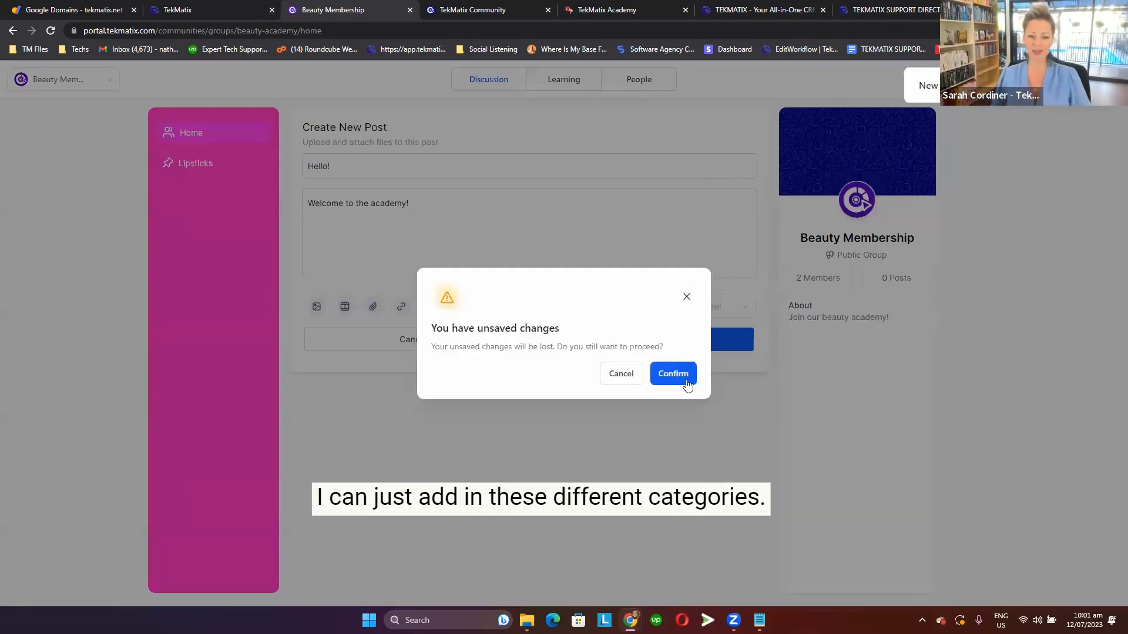
left_click(686, 382)
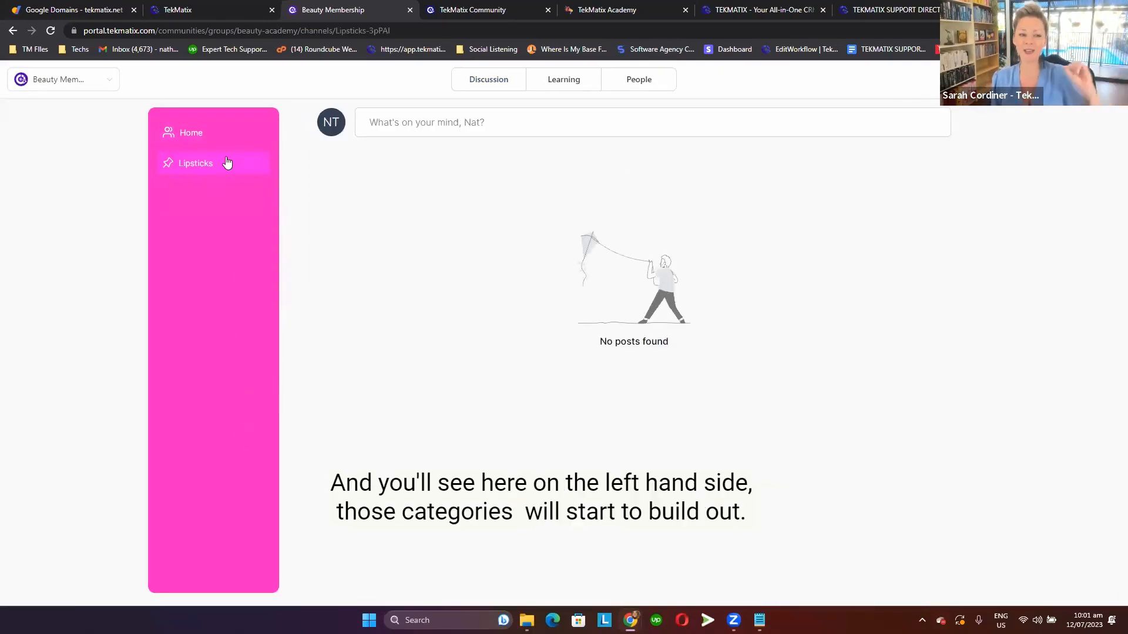
View the group's Home feed and the Lipsticks channel, ending on Home.
left_click(185, 139)
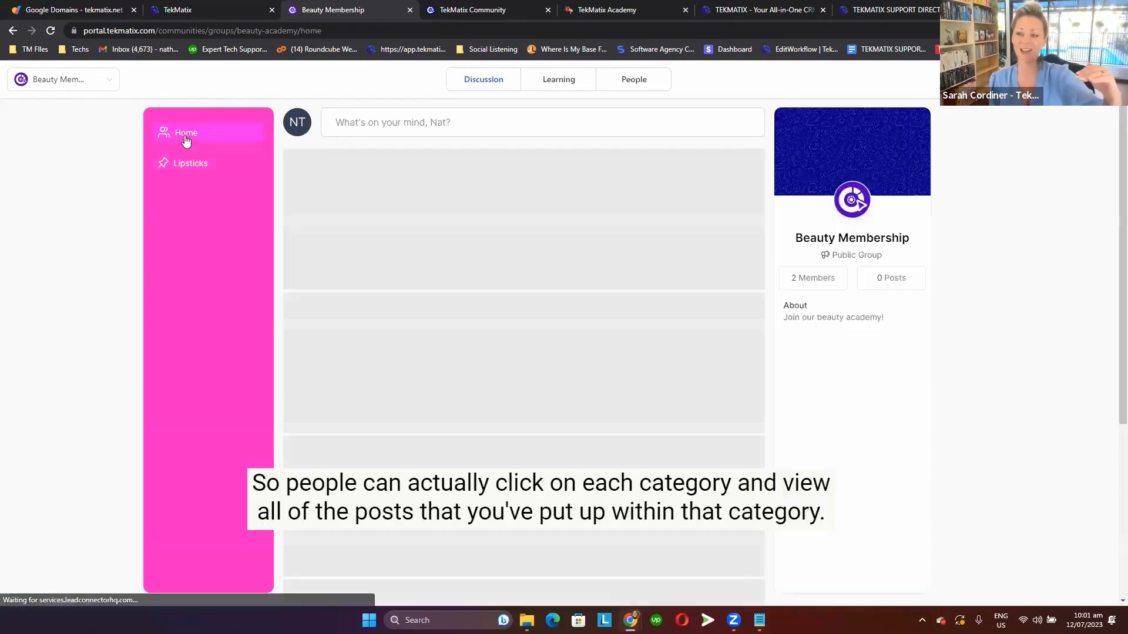
left_click(184, 171)
left_click(189, 142)
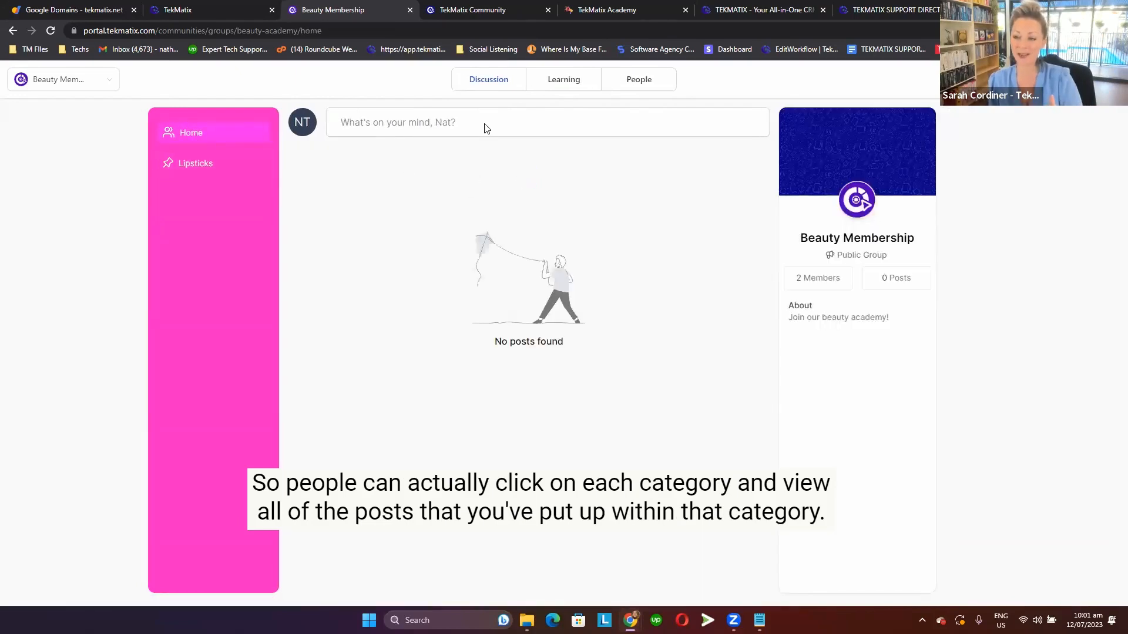
From a new post's channel selection, create a channel named Workshop with the hash icon Hash02Icon and no description.
left_click(485, 134)
left_click(715, 316)
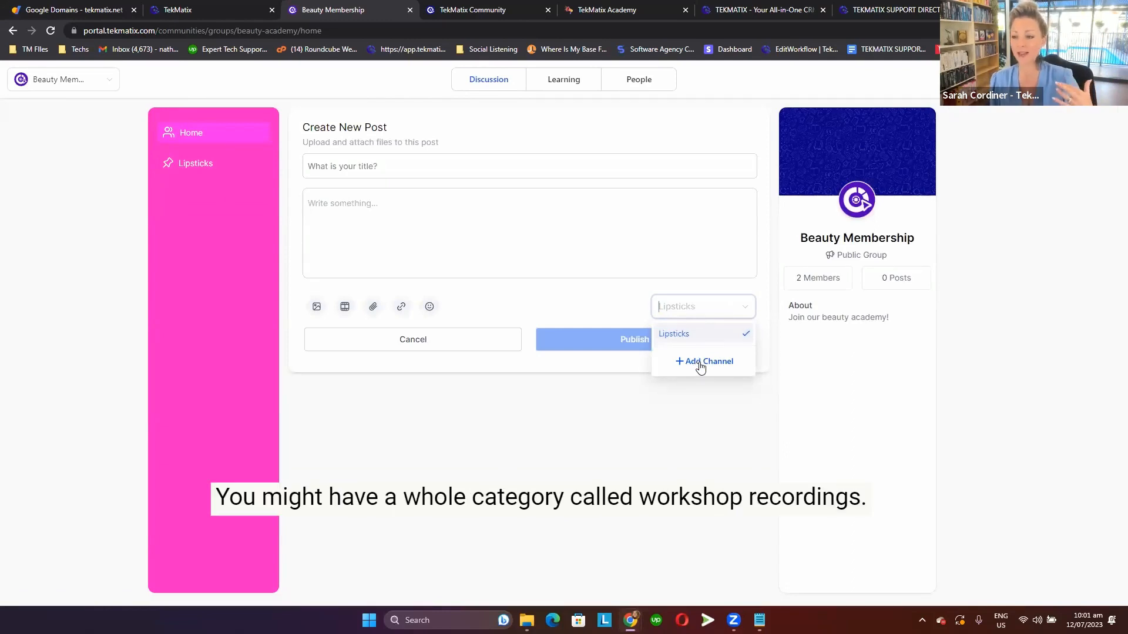
left_click(699, 364)
type("Workshop Record")
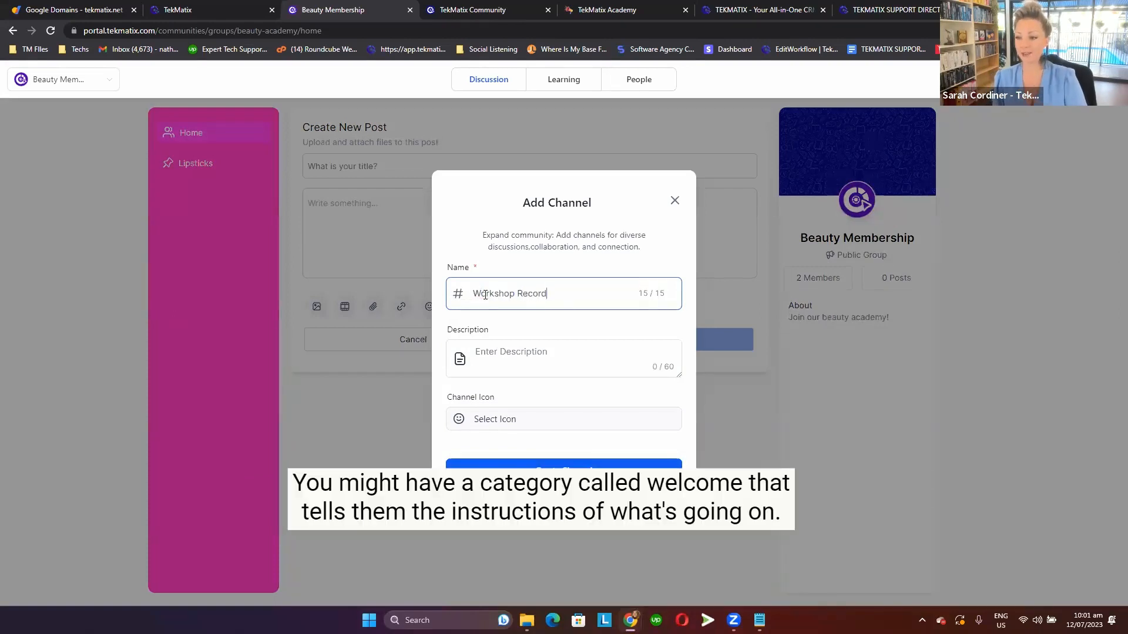
key("BackSpace")
left_click(510, 427)
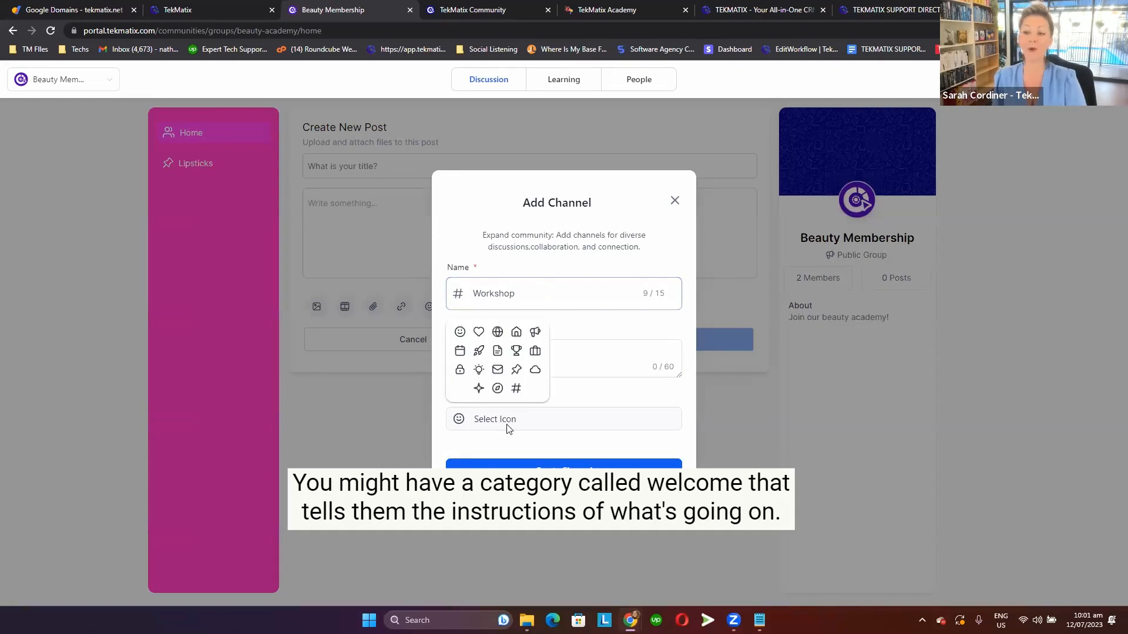
left_click(515, 389)
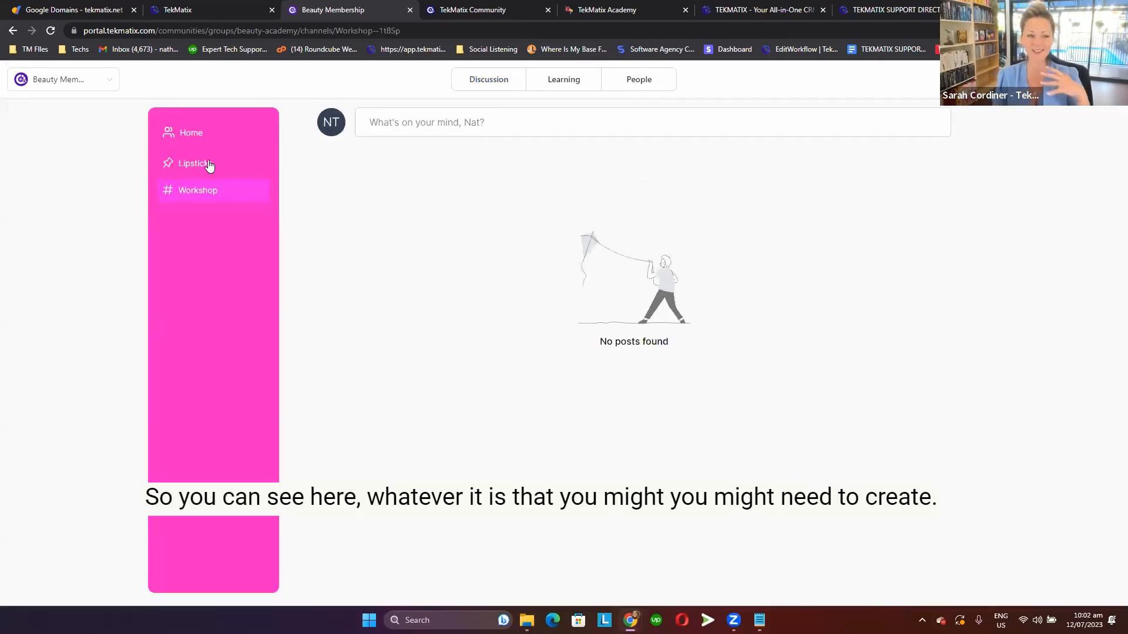
View the Workshop and Lipsticks channels, ending on the group's Home feed.
left_click(209, 188)
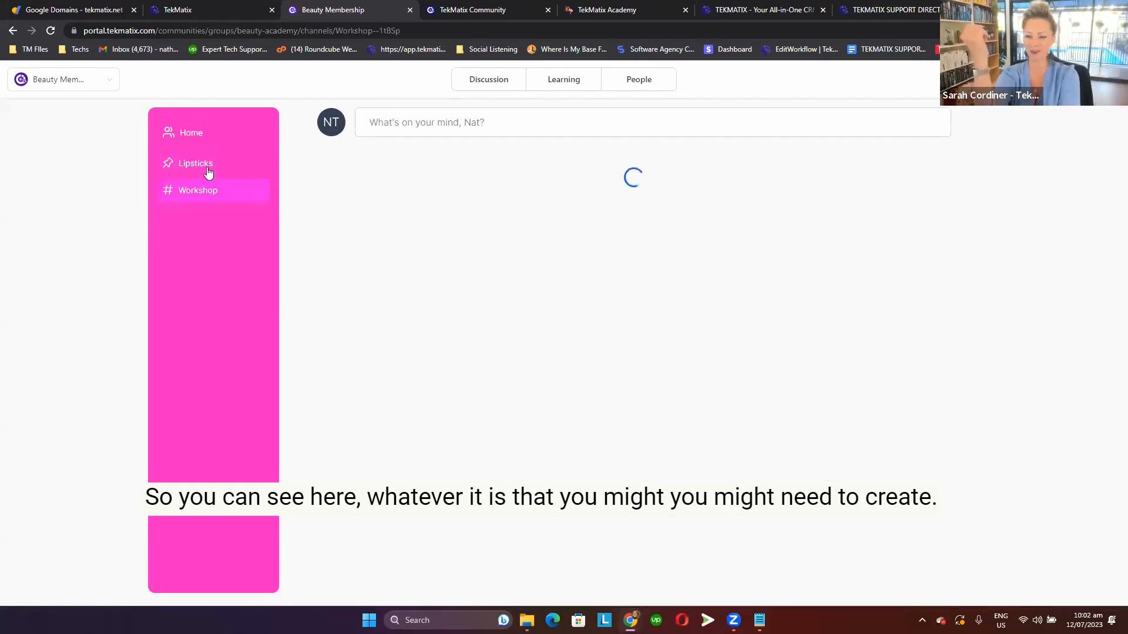
left_click(210, 164)
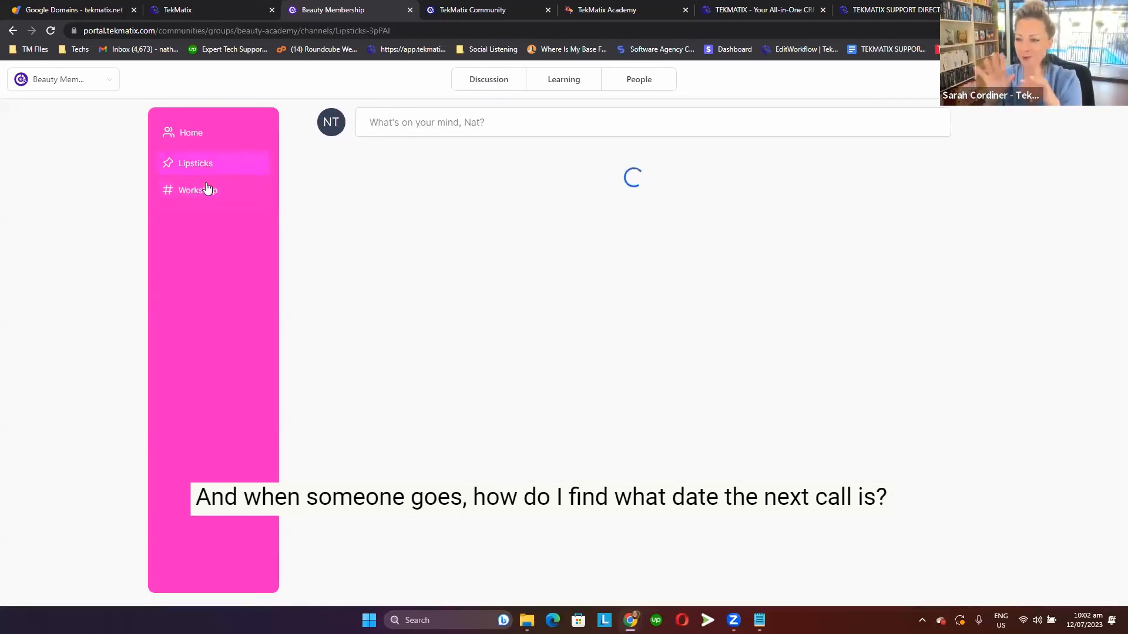
left_click(206, 189)
left_click(206, 136)
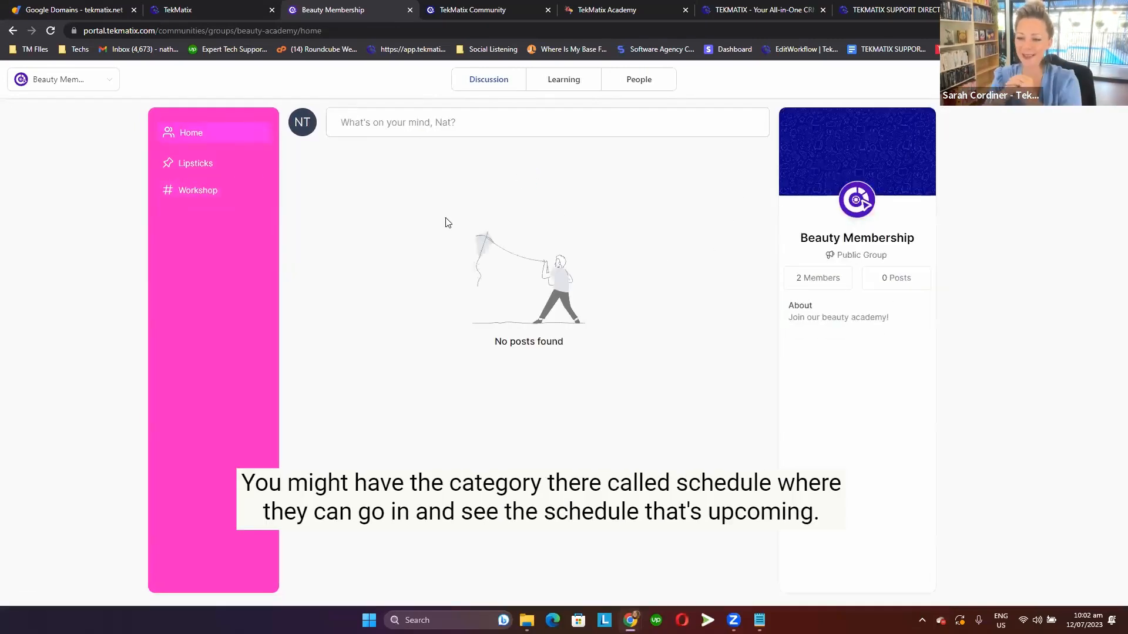
From a new post's channel selection, create a channel named Live Call with the light bulb icon.
left_click(475, 125)
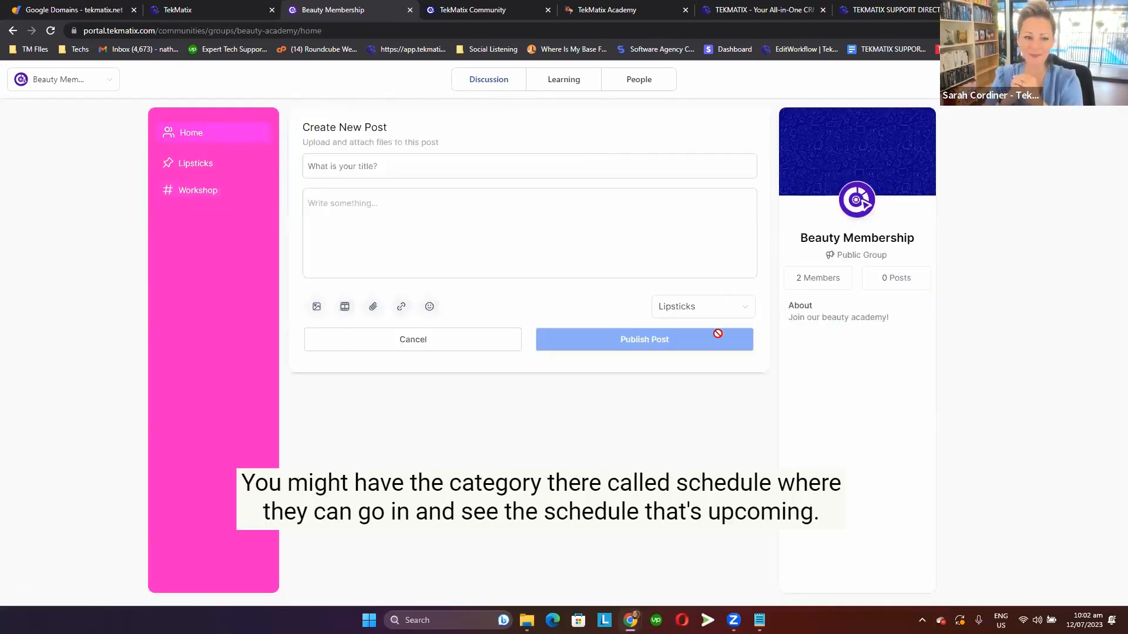
left_click(705, 305)
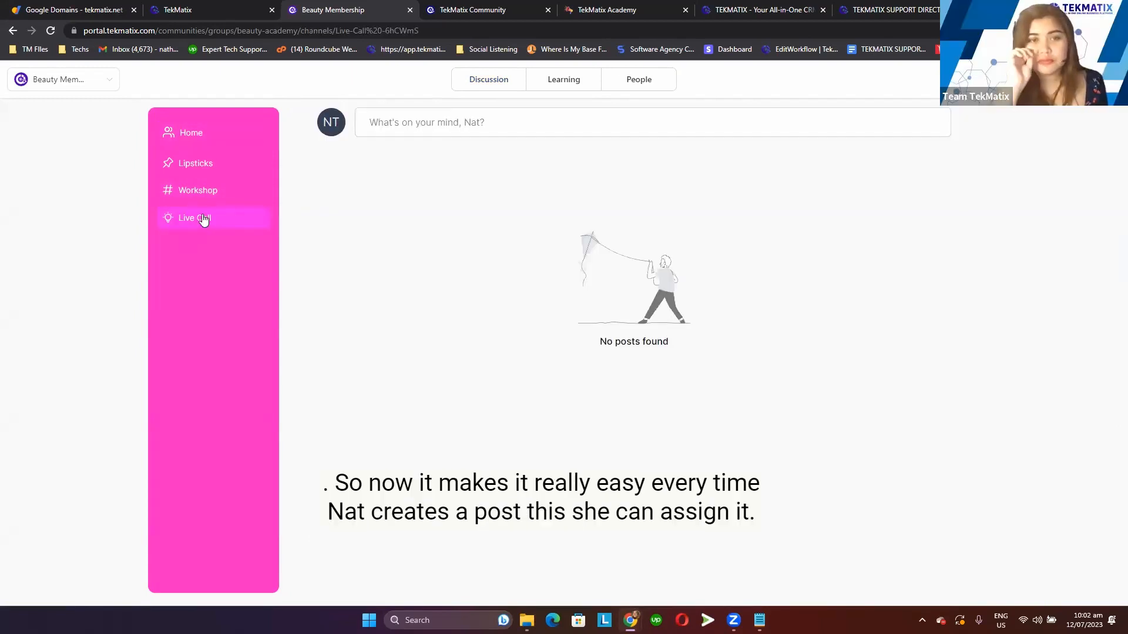
Publish a post in the Live Call channel titled "Hello!" with the text "This is the live call schedules".
left_click(467, 126)
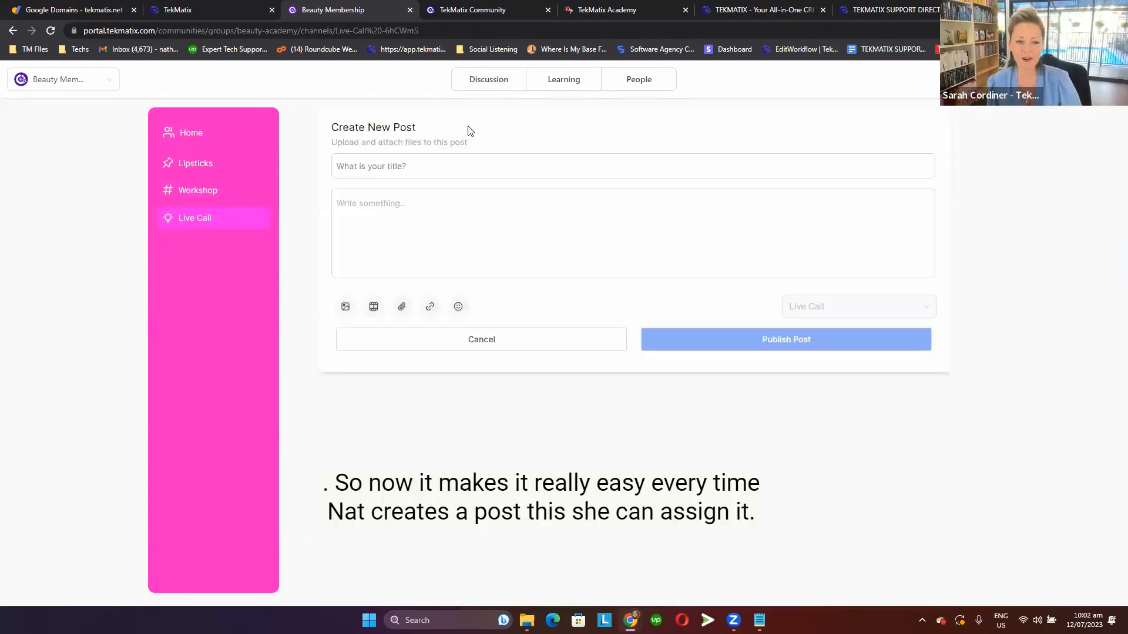
type("He")
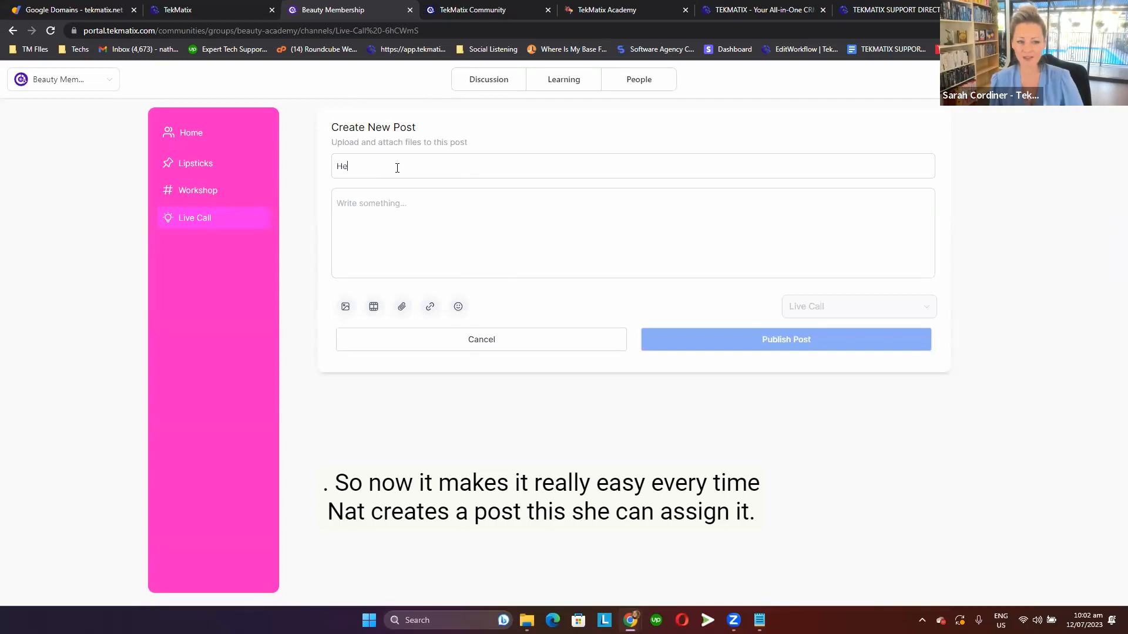
type("lloThis is the liva call s")
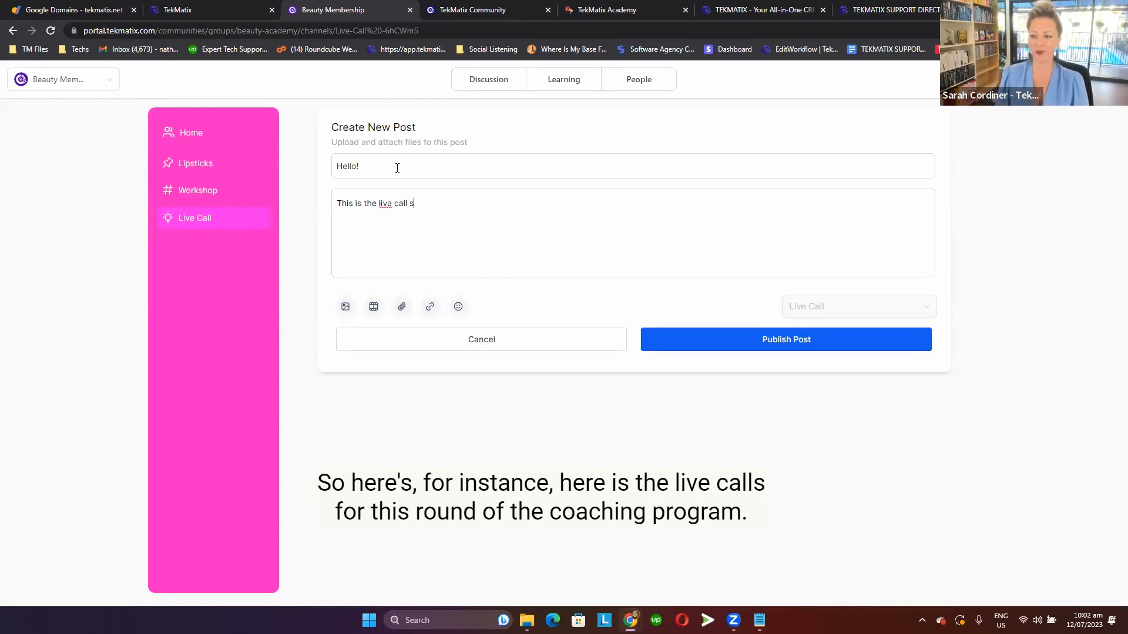
type("dules")
left_click(394, 204)
key("BackSpace")
type("e")
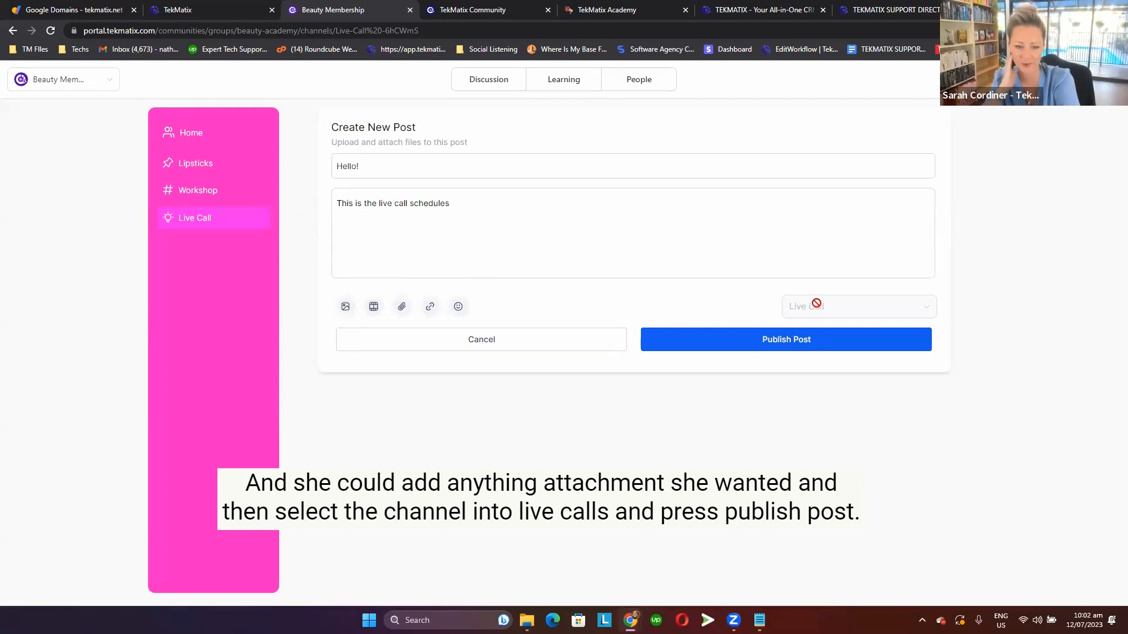
left_click(802, 348)
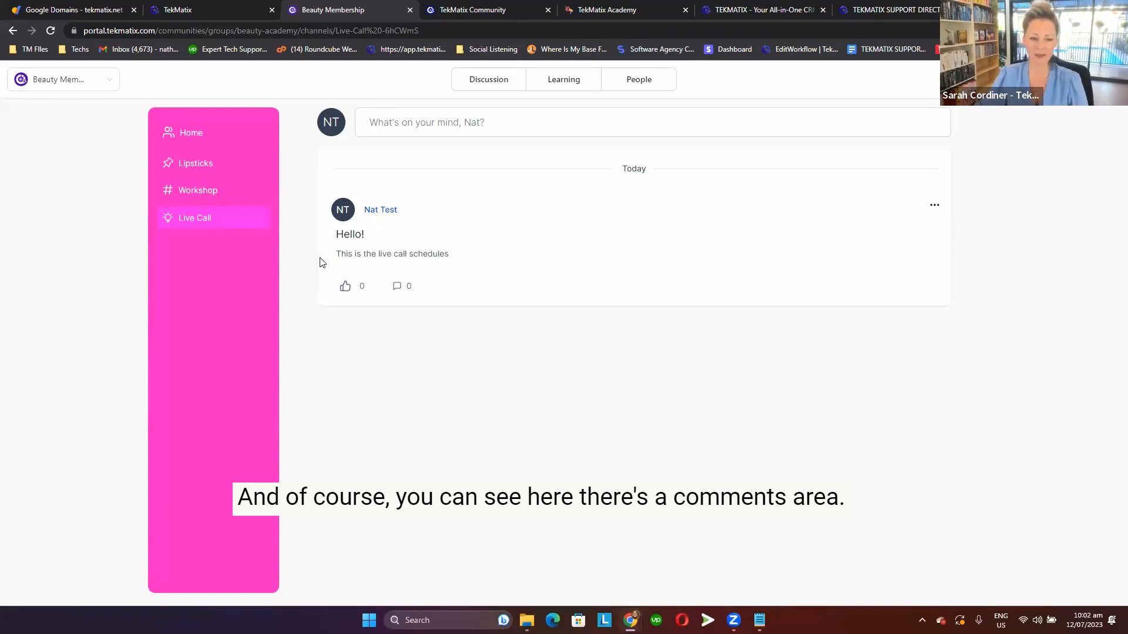
Comment "Wow!" on the Hello! post in the Live Call channel and close the post.
left_click(401, 290)
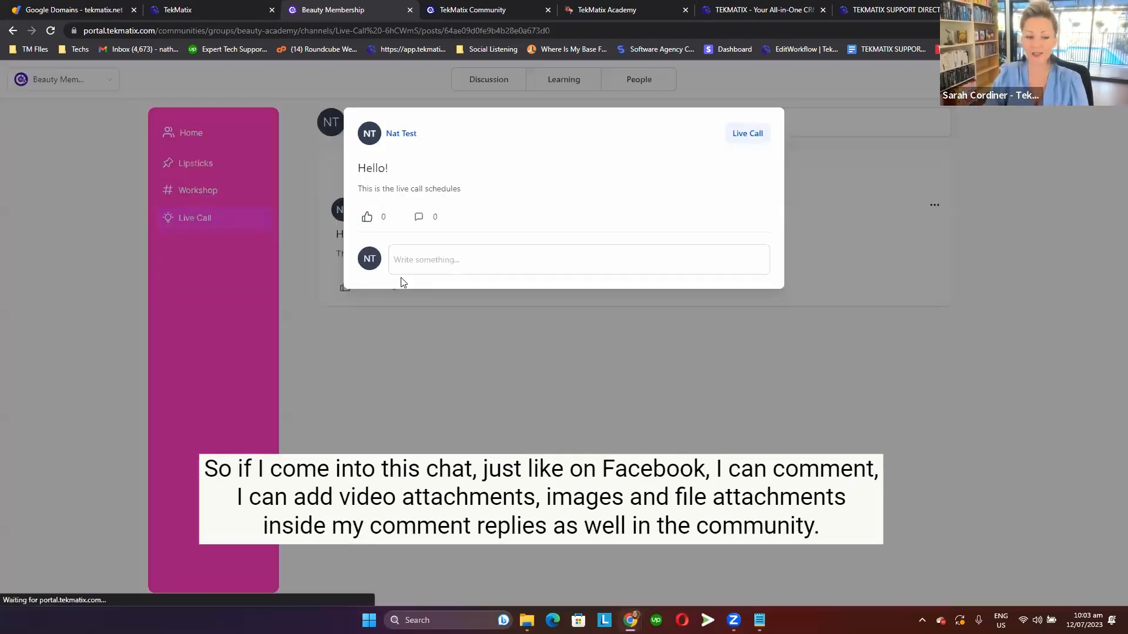
left_click(431, 260)
type("Wow!")
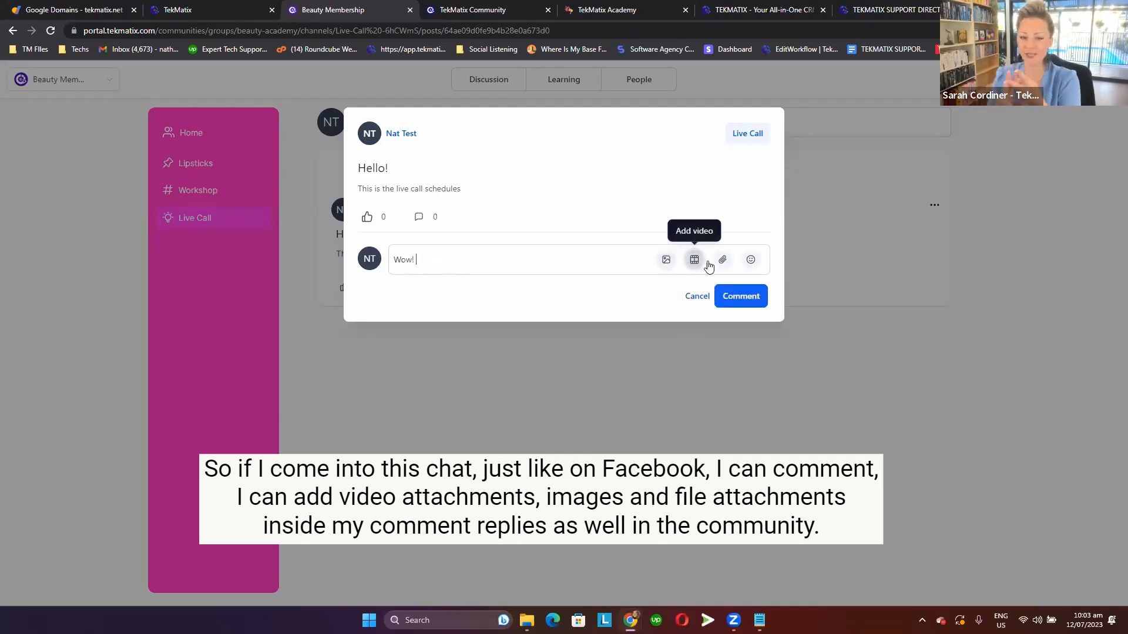
left_click(751, 262)
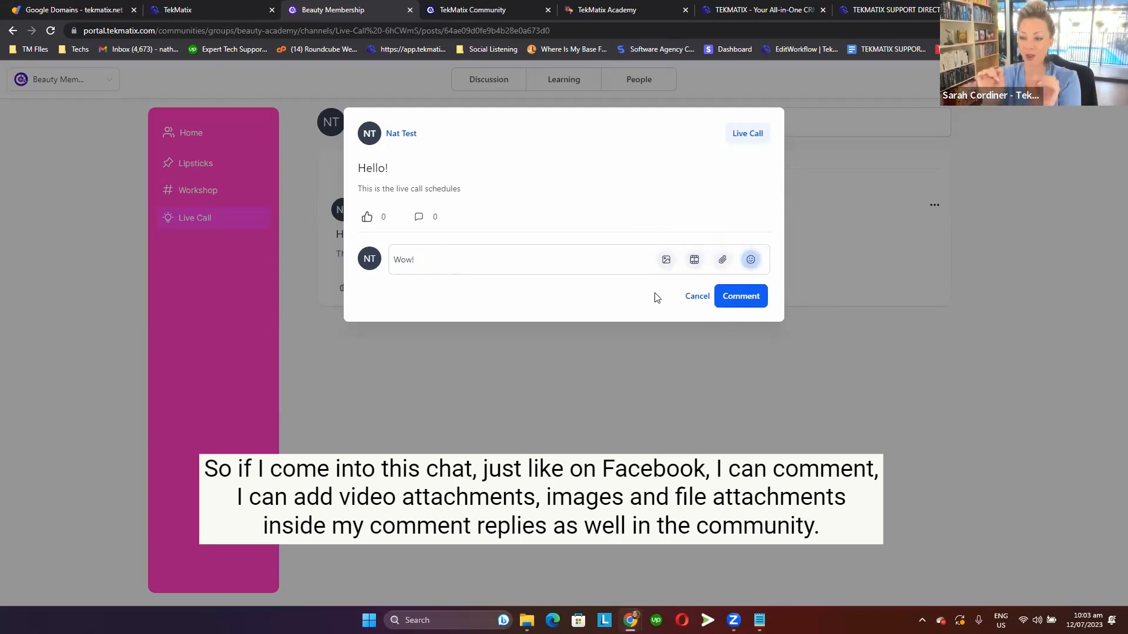
left_click(610, 250)
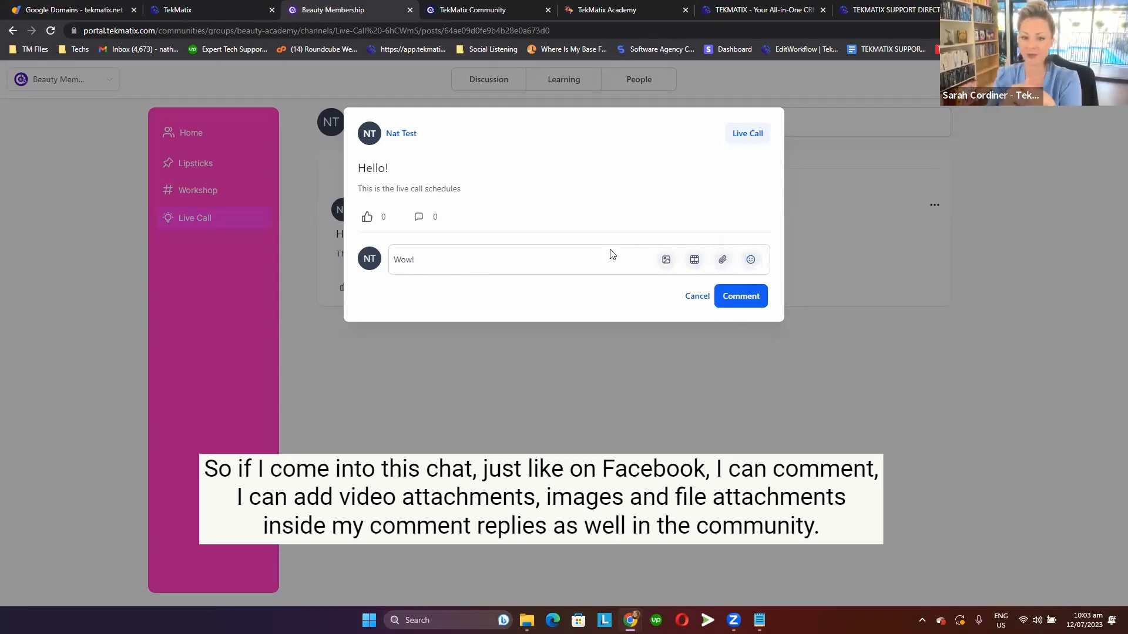
left_click(751, 258)
left_click(629, 246)
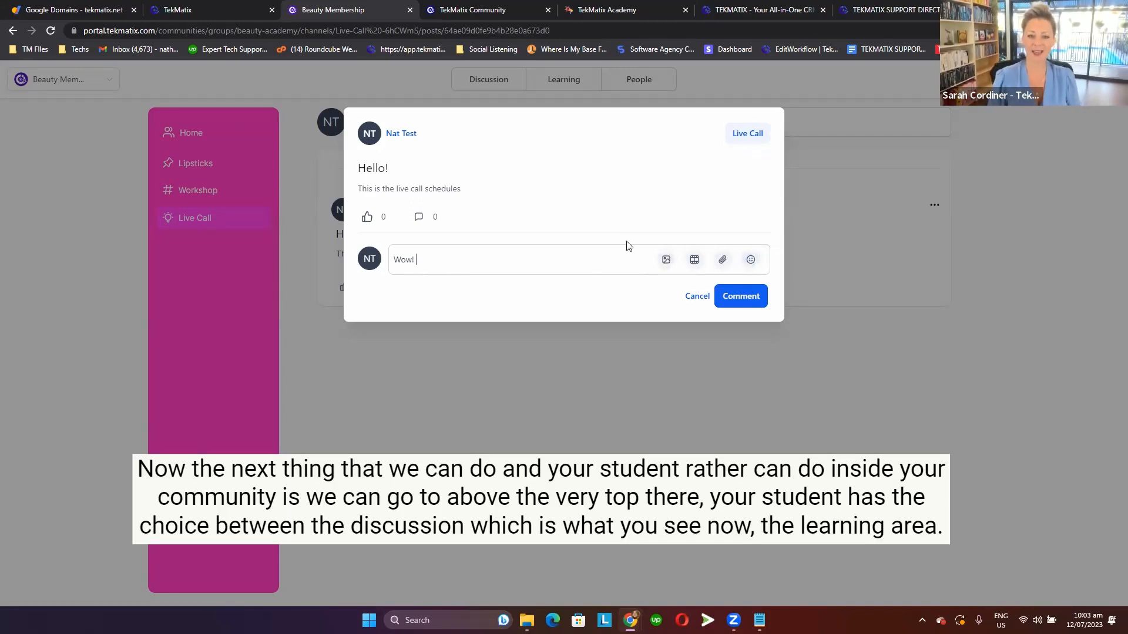
left_click(750, 261)
left_click(747, 295)
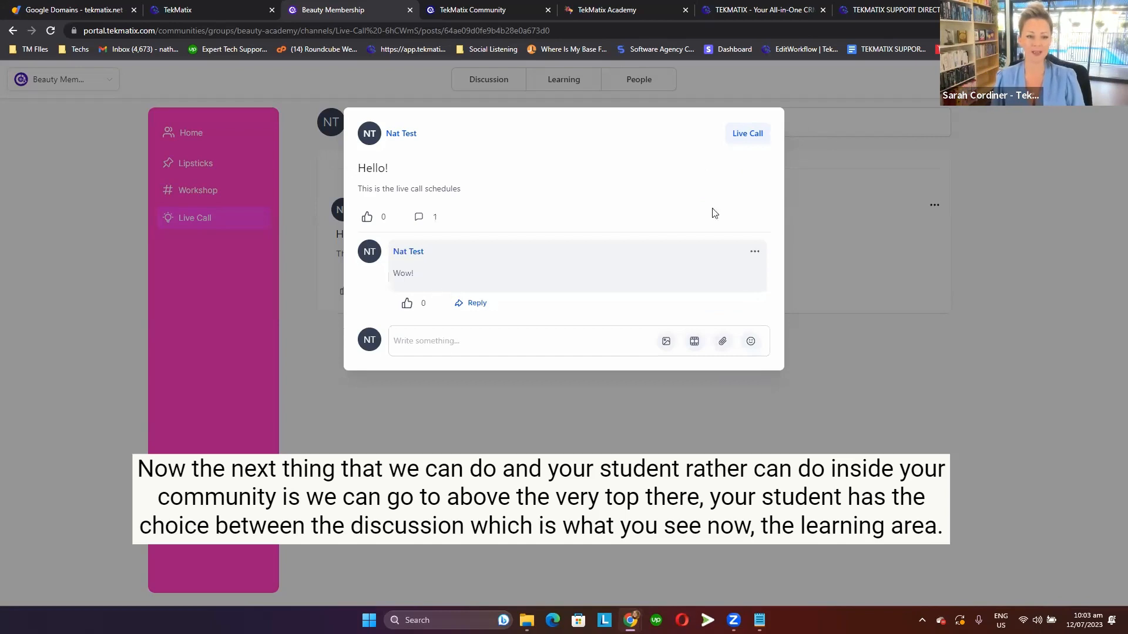
left_click(647, 421)
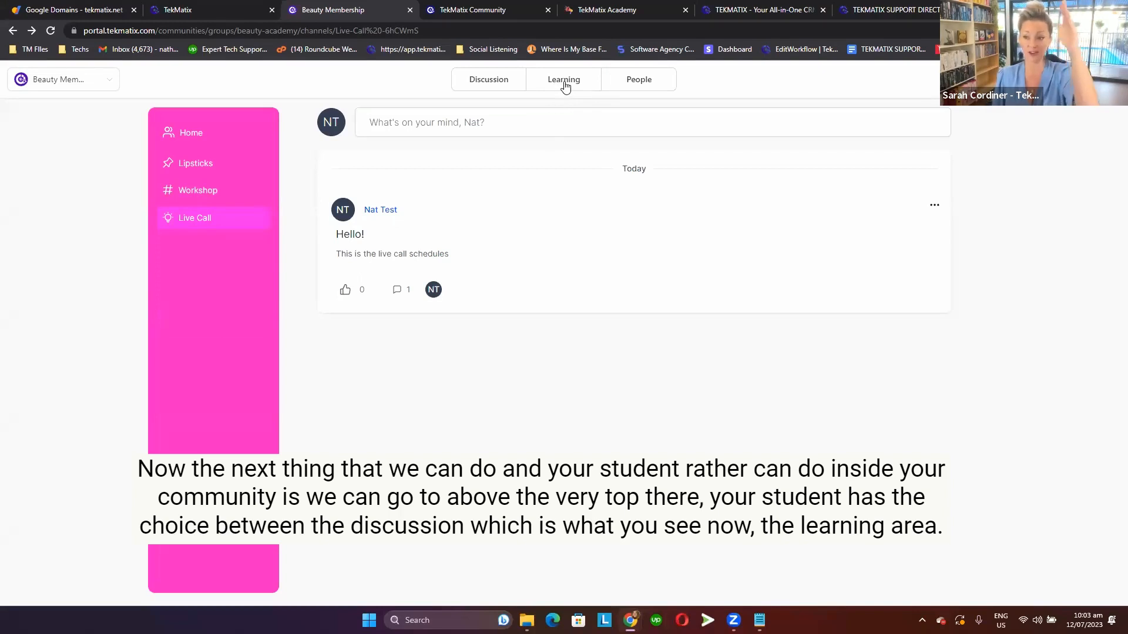
View the group's Discussion feed and its Learning area, highlighting the course placeholder message.
left_click(514, 89)
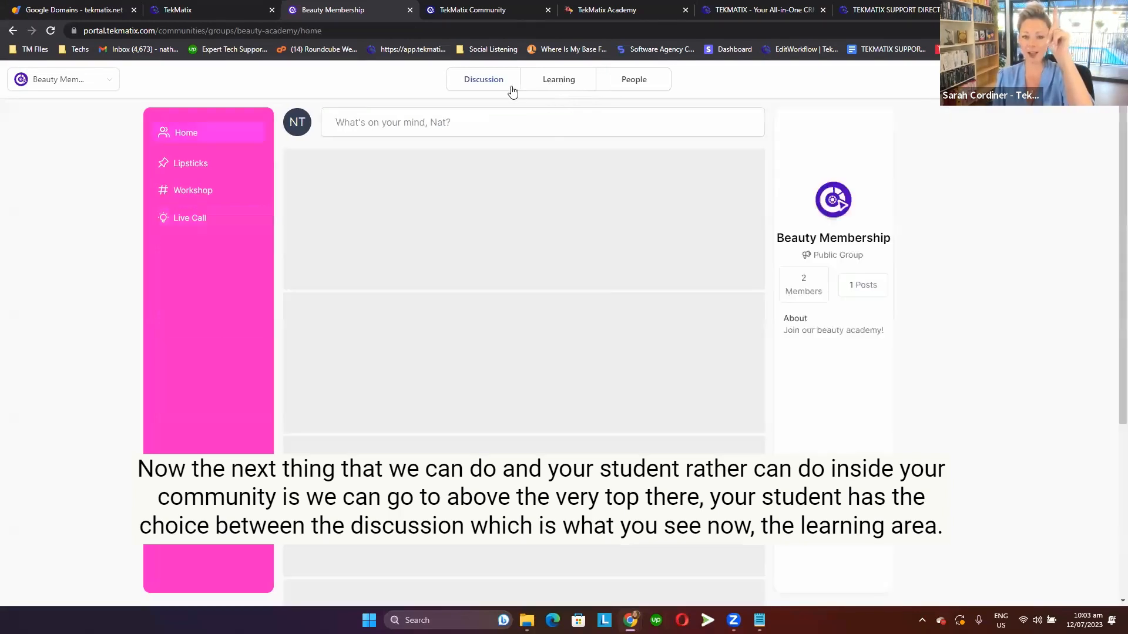
left_click(565, 81)
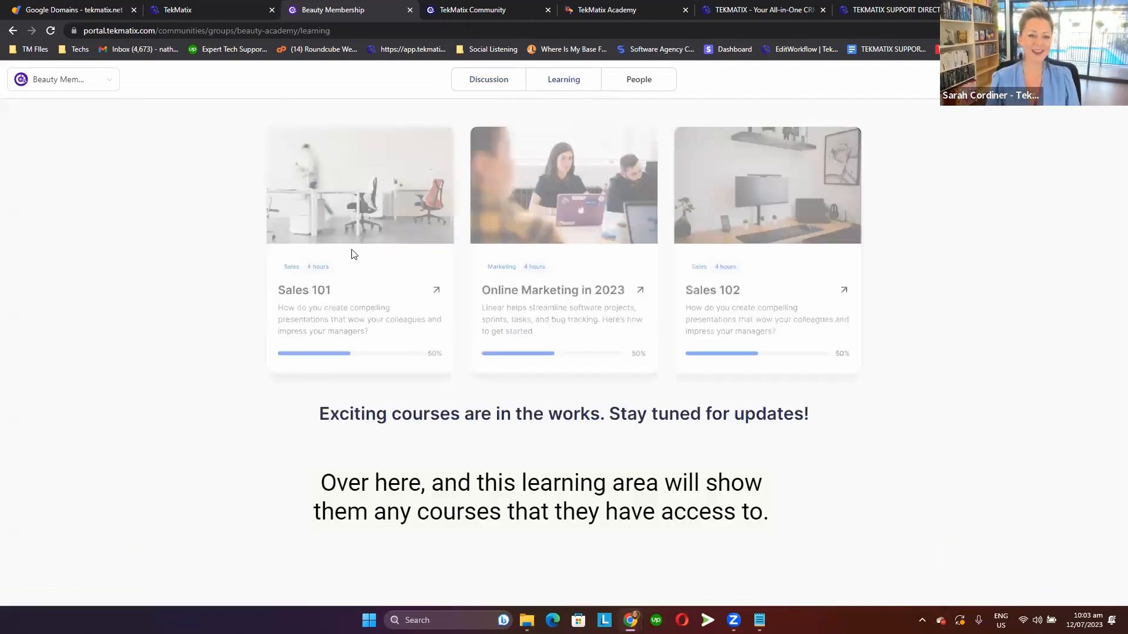
left_click_drag(826, 416, 346, 414)
left_click(346, 414)
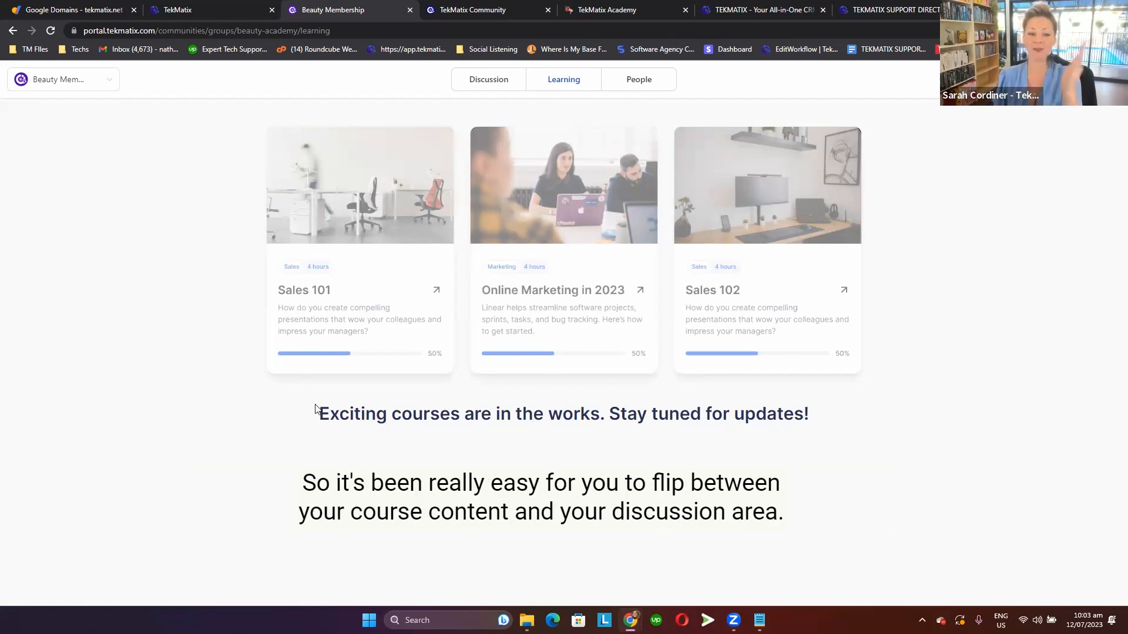
left_click_drag(317, 413, 792, 413)
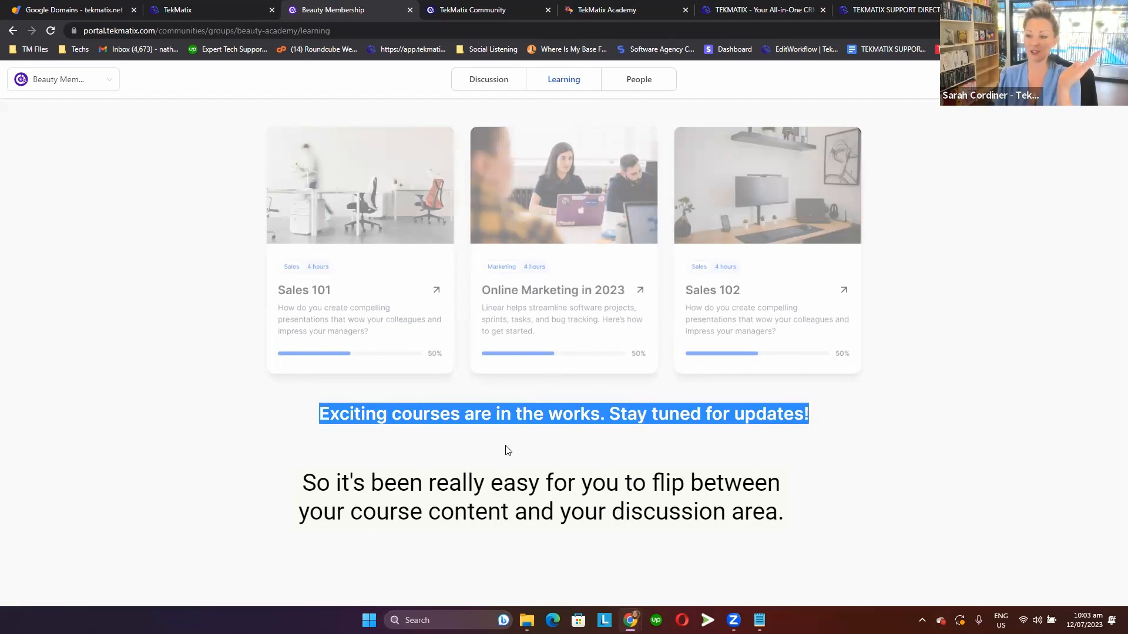
View the group's member list and briefly check the account options.
left_click(636, 83)
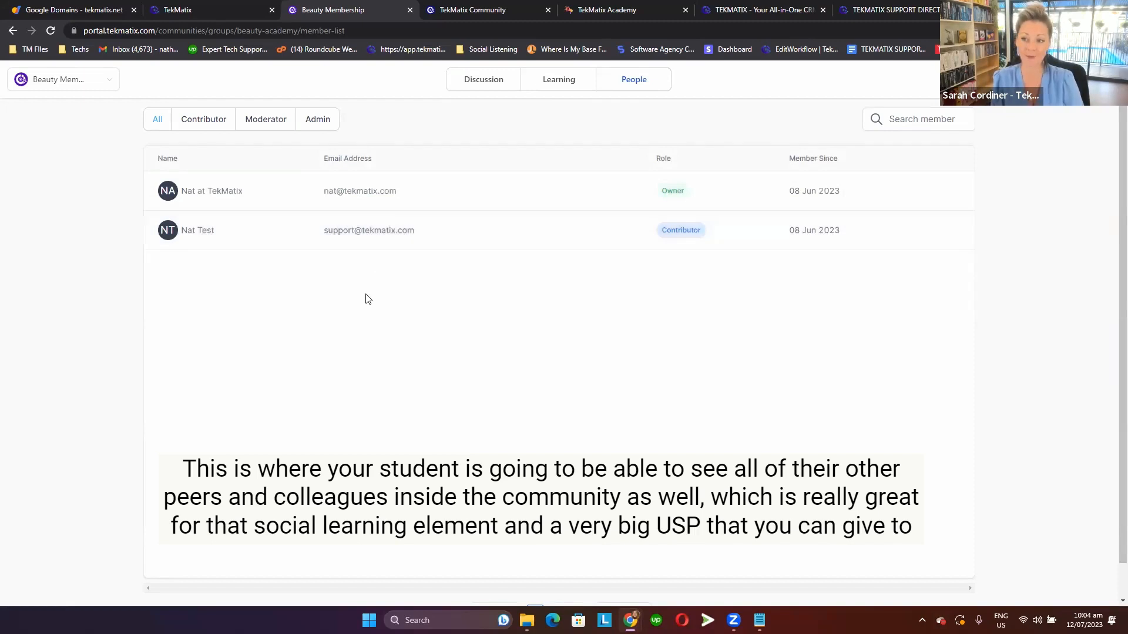
left_click(1095, 80)
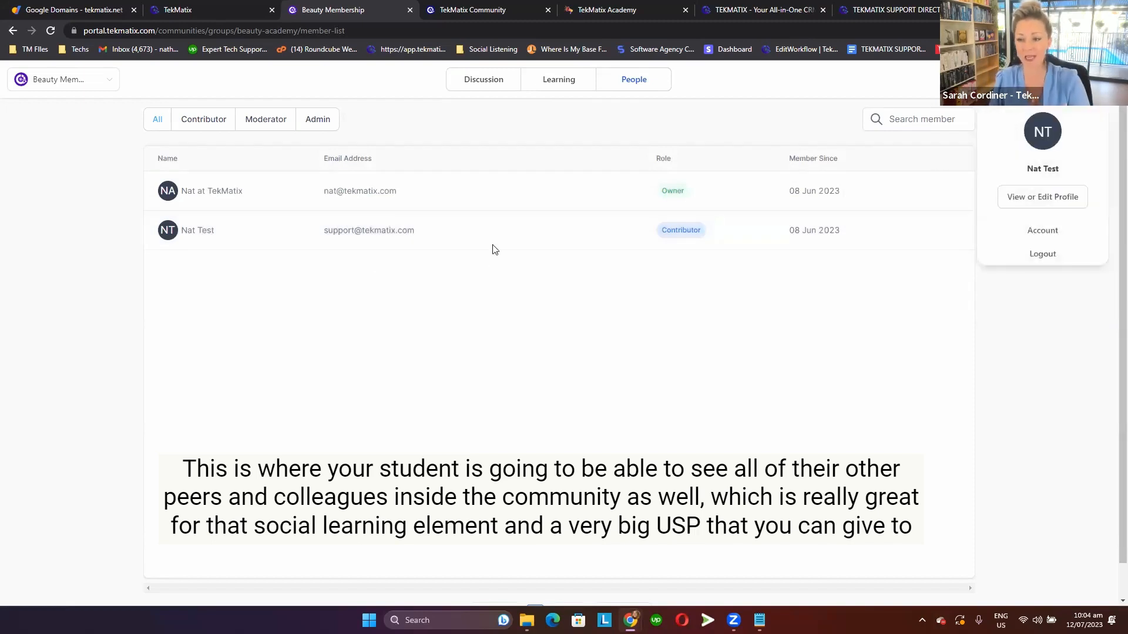
left_click(480, 303)
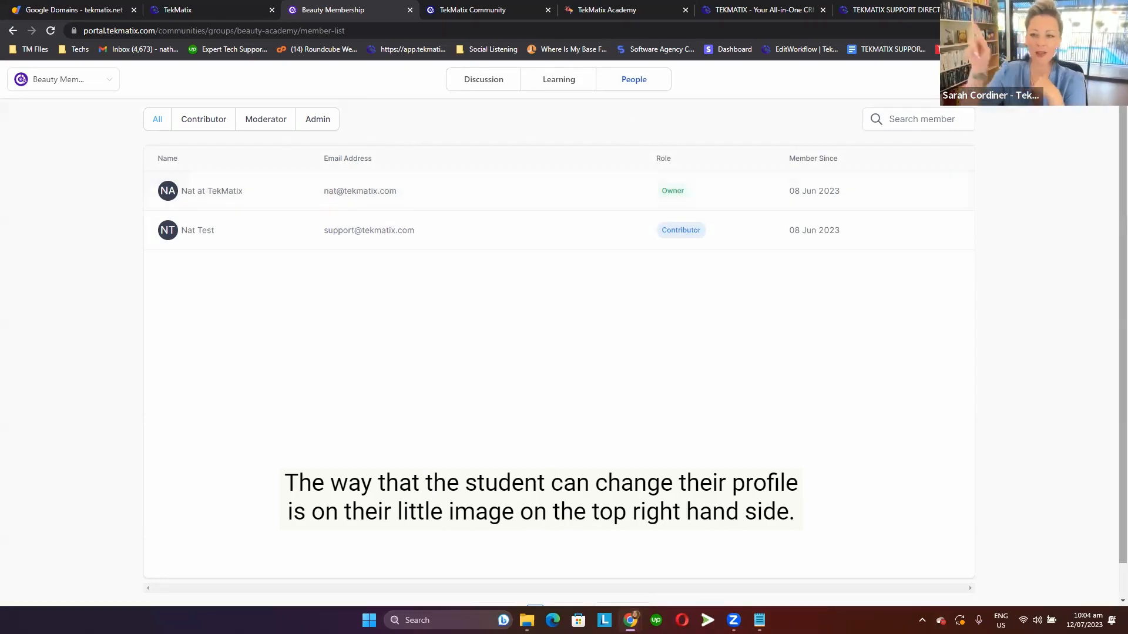
Open the member's profile for editing and review its picture, cover, name, title, bio, location and timezone fields.
left_click(1097, 79)
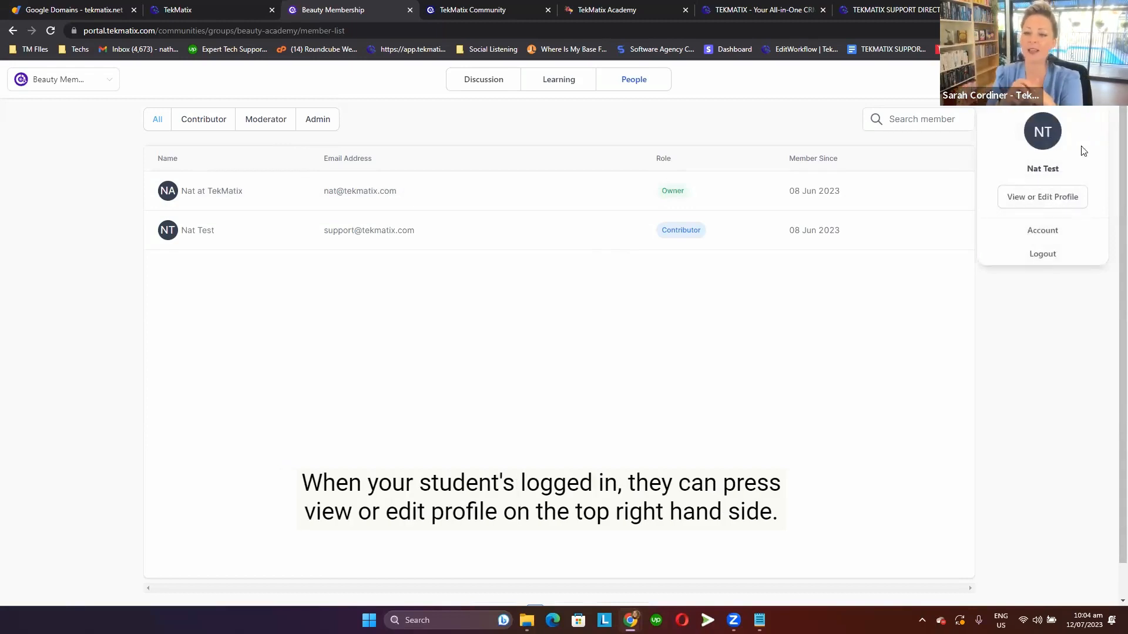
left_click(1068, 202)
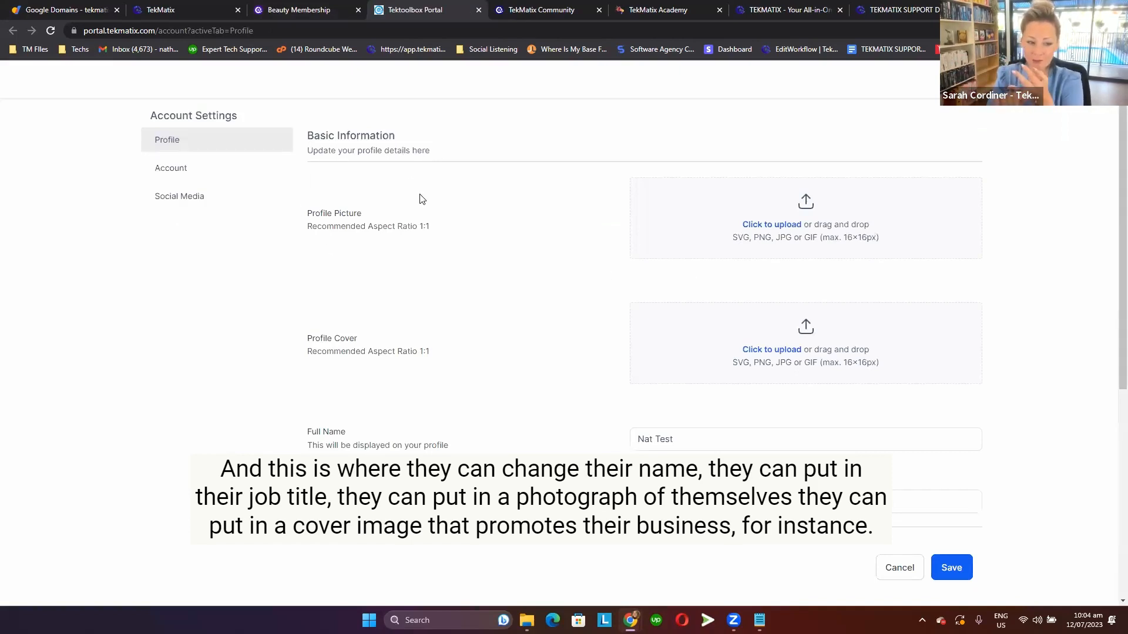
scroll(433, 199, "down", 1)
scroll(433, 200, "down", 1)
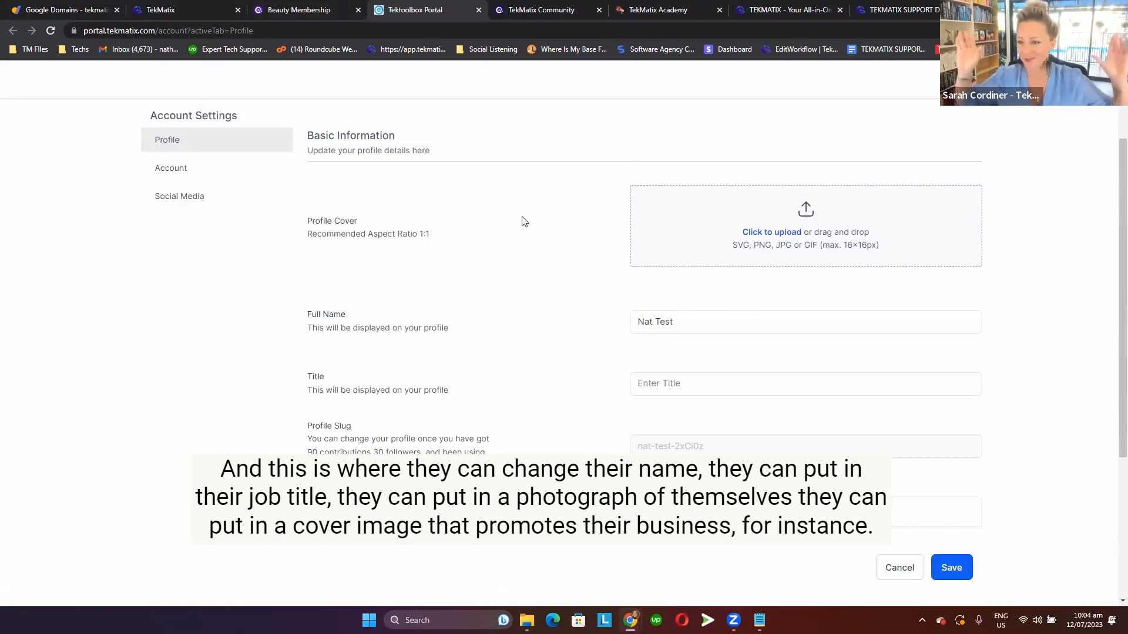
scroll(519, 232, "down", 4)
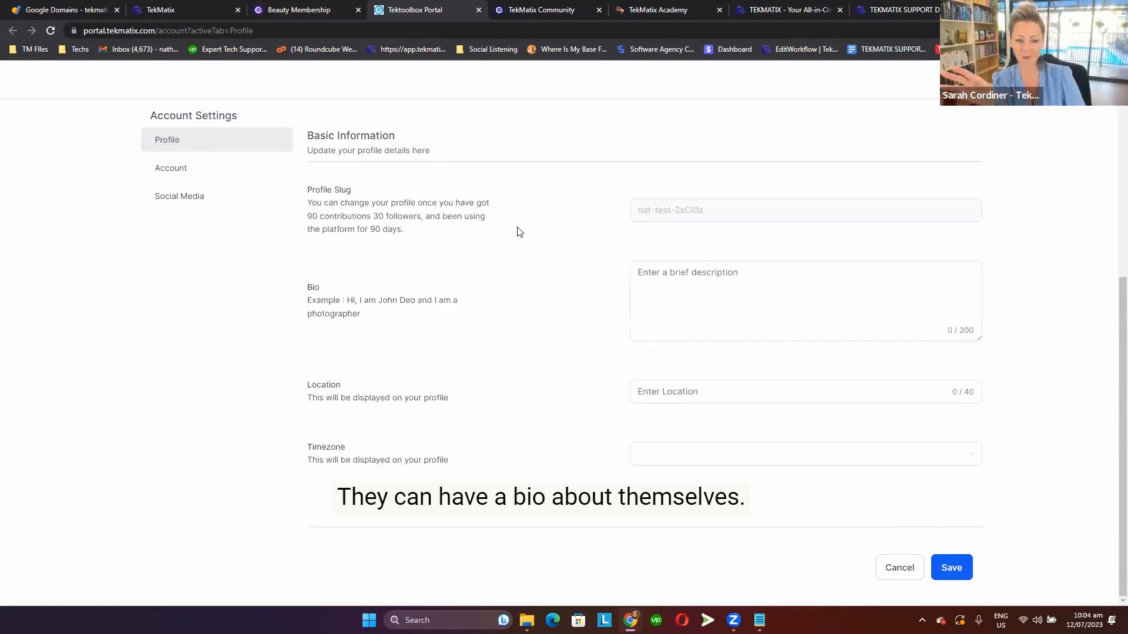
scroll(519, 231, "up", 1)
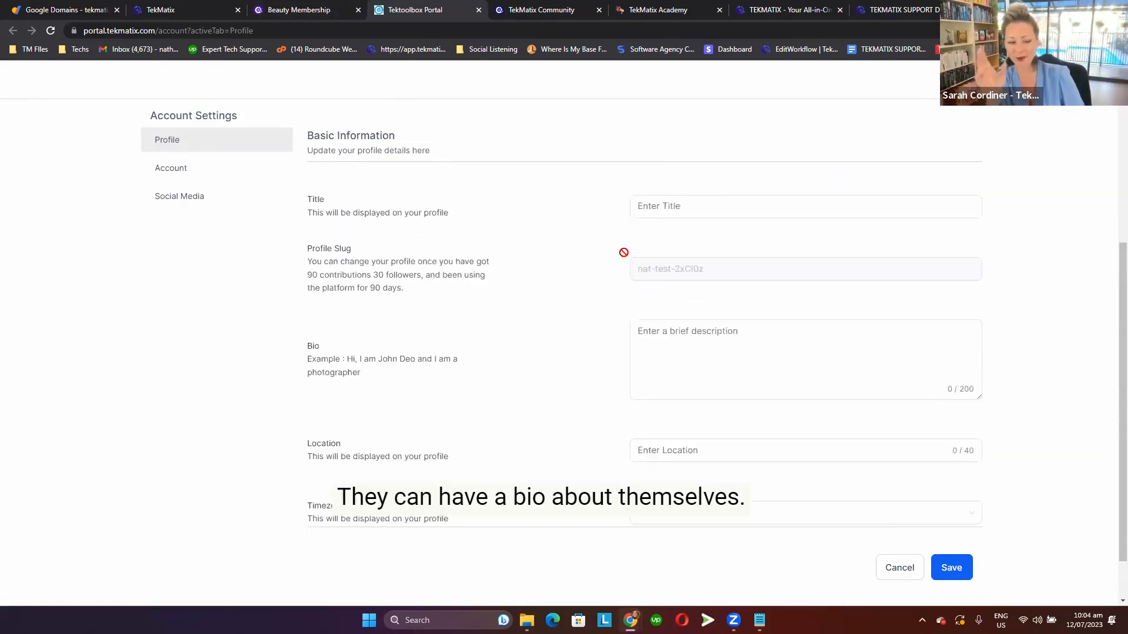
scroll(675, 376, "down", 1)
Set the profile's timezone to GMT+09:00 Asia/Yakutsk (+09), leaving the location empty.
left_click(679, 388)
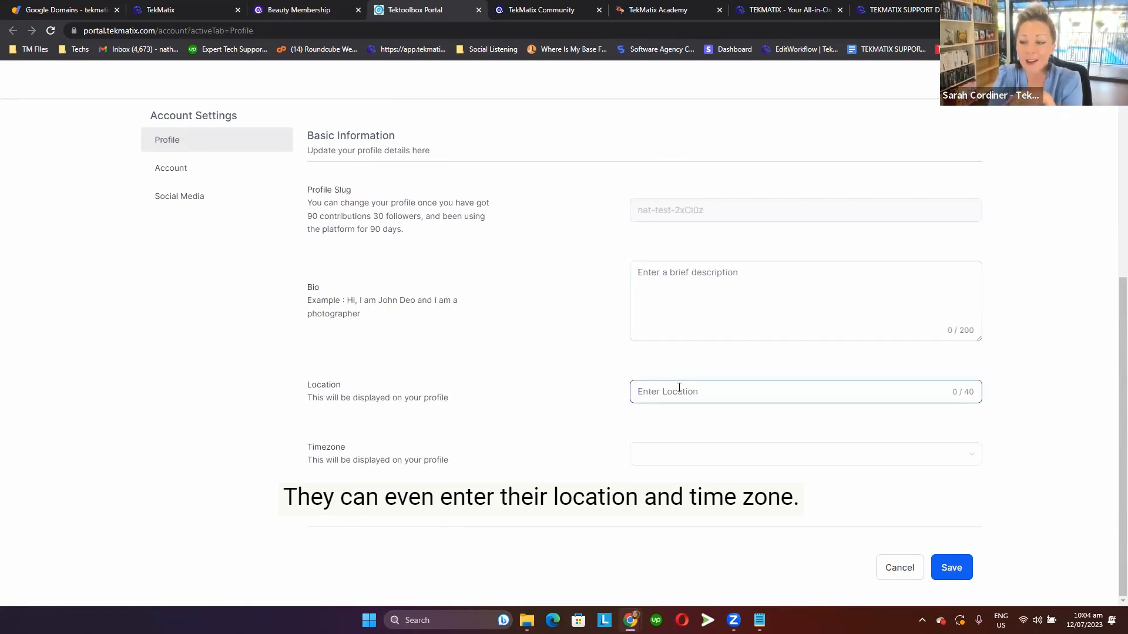
left_click(717, 454)
scroll(717, 425, "down", 5)
scroll(717, 423, "down", 12)
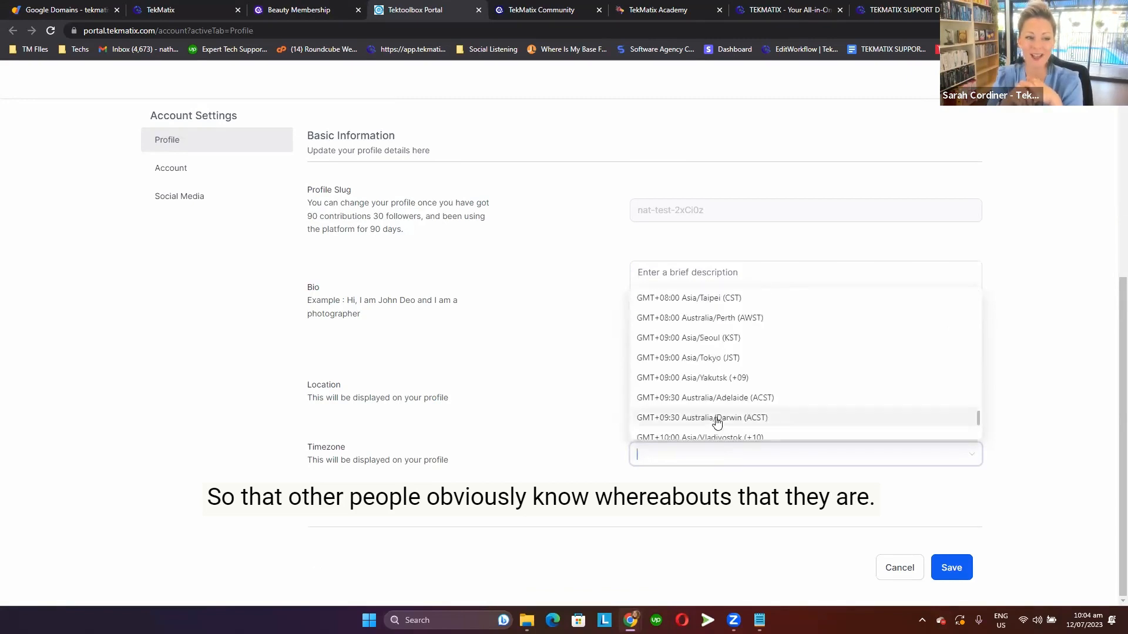
left_click(714, 379)
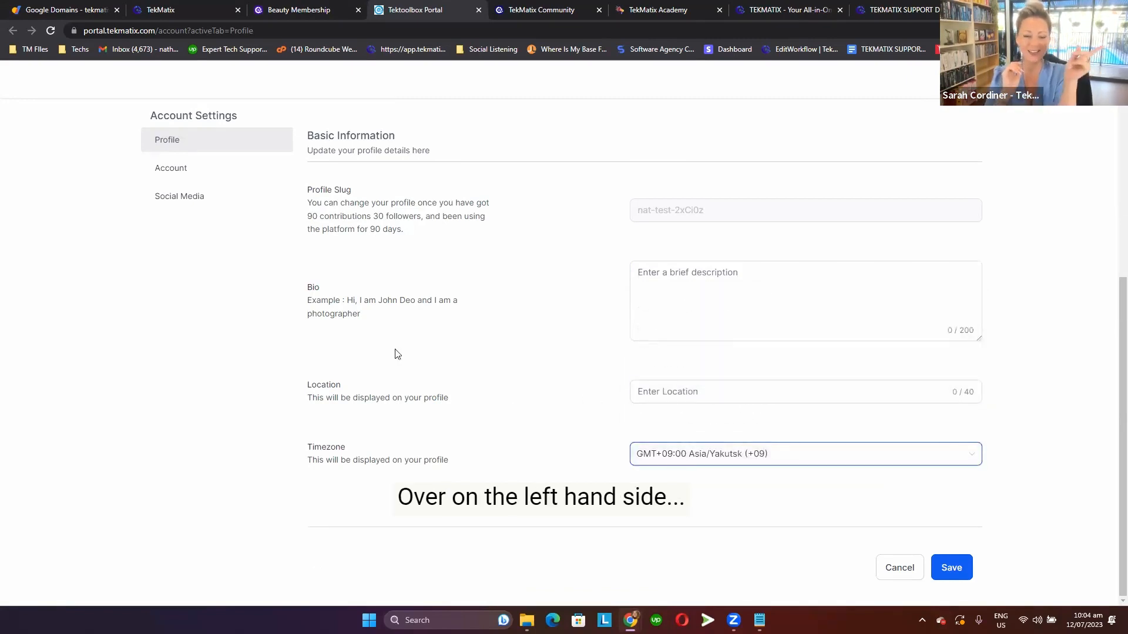
Review the login details in the Account settings and the contact and social link fields in the Social Media settings.
scroll(200, 186, "up", 6)
left_click(188, 169)
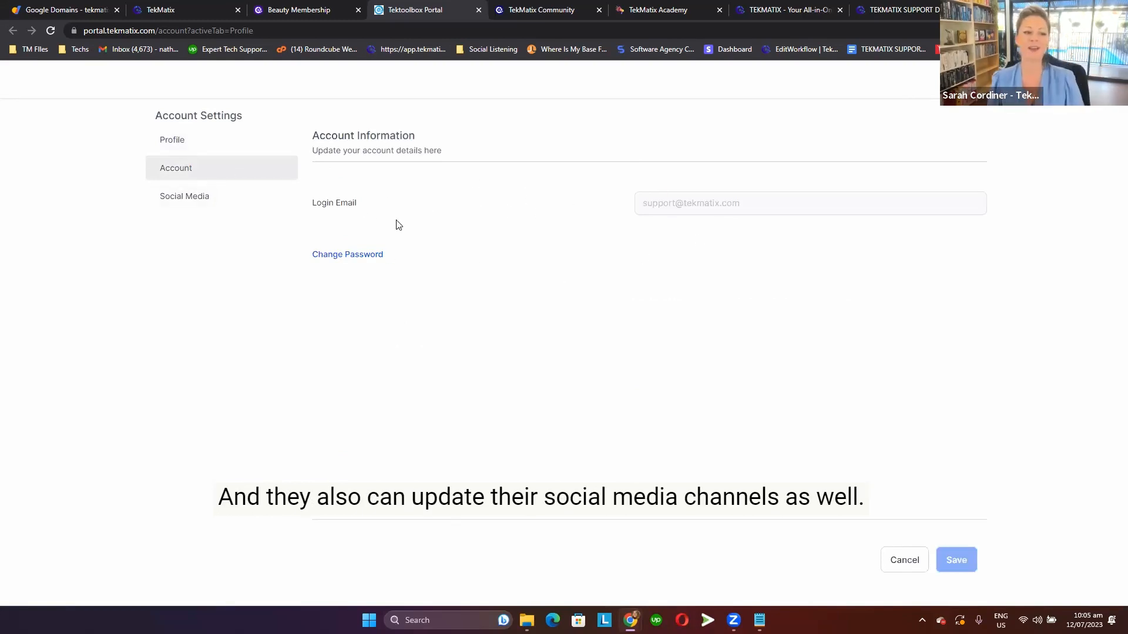
left_click(217, 198)
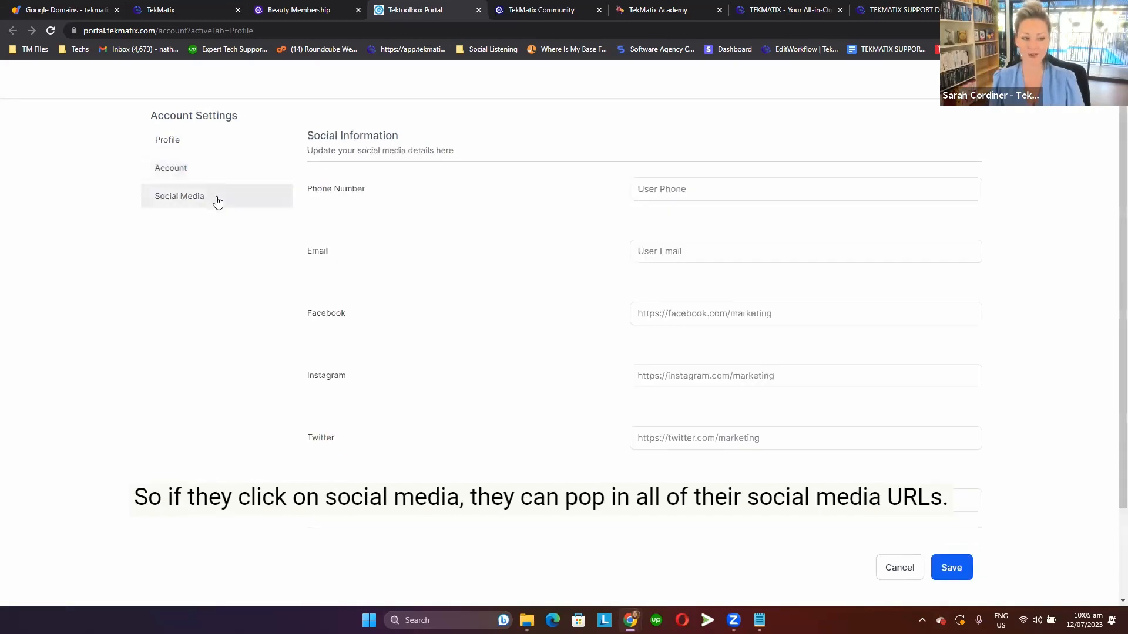
scroll(448, 235, "down", 2)
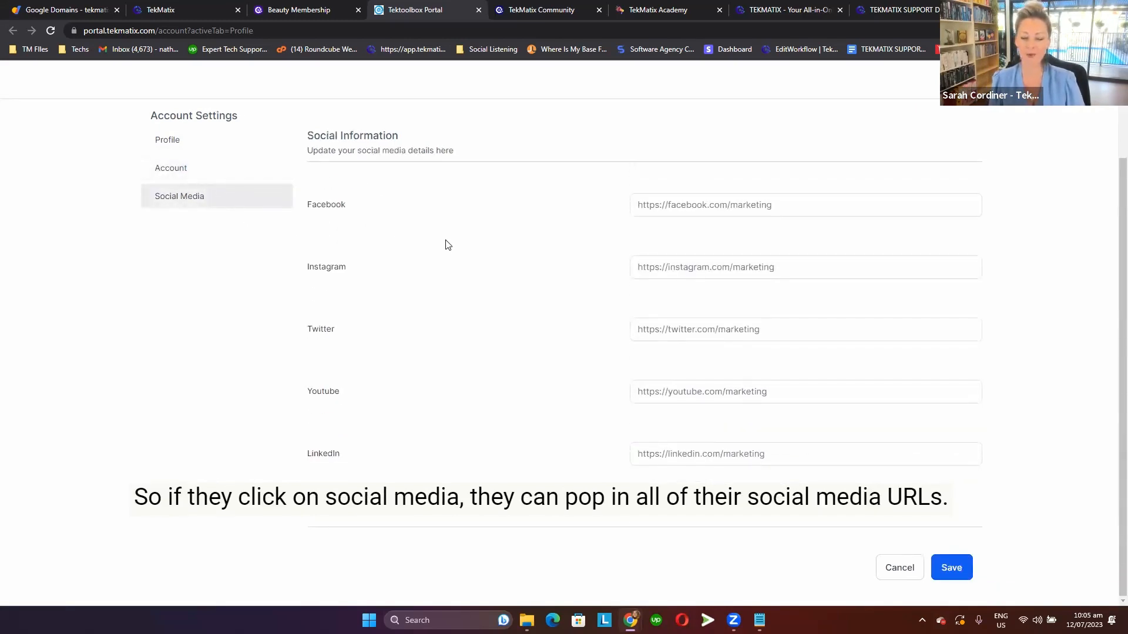
scroll(448, 245, "up", 2)
scroll(448, 245, "down", 2)
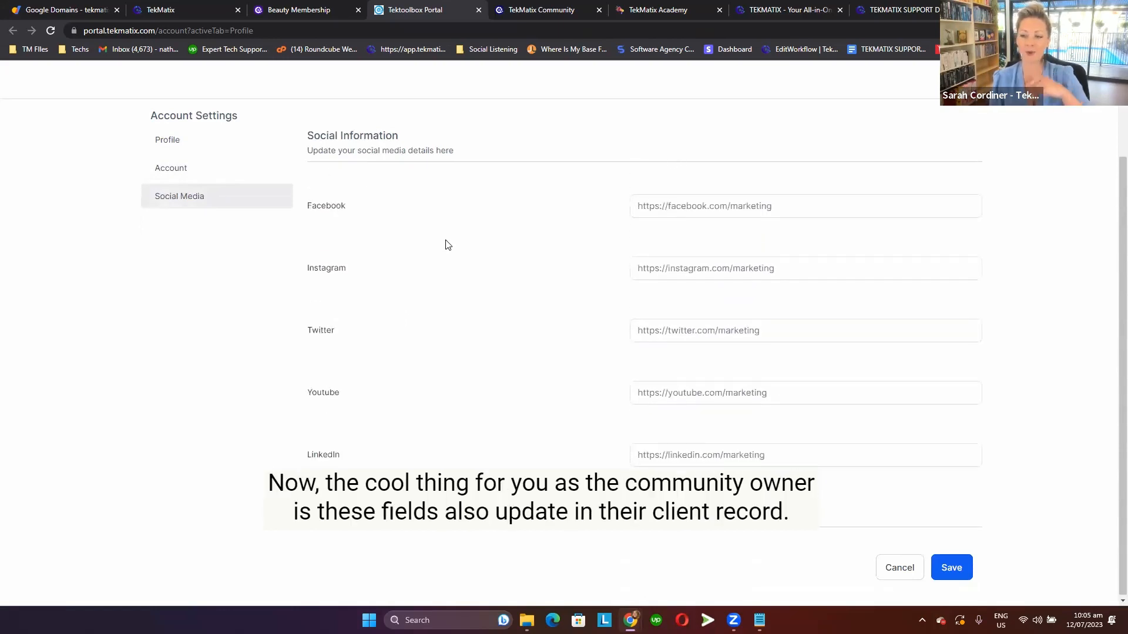
scroll(446, 242, "up", 2)
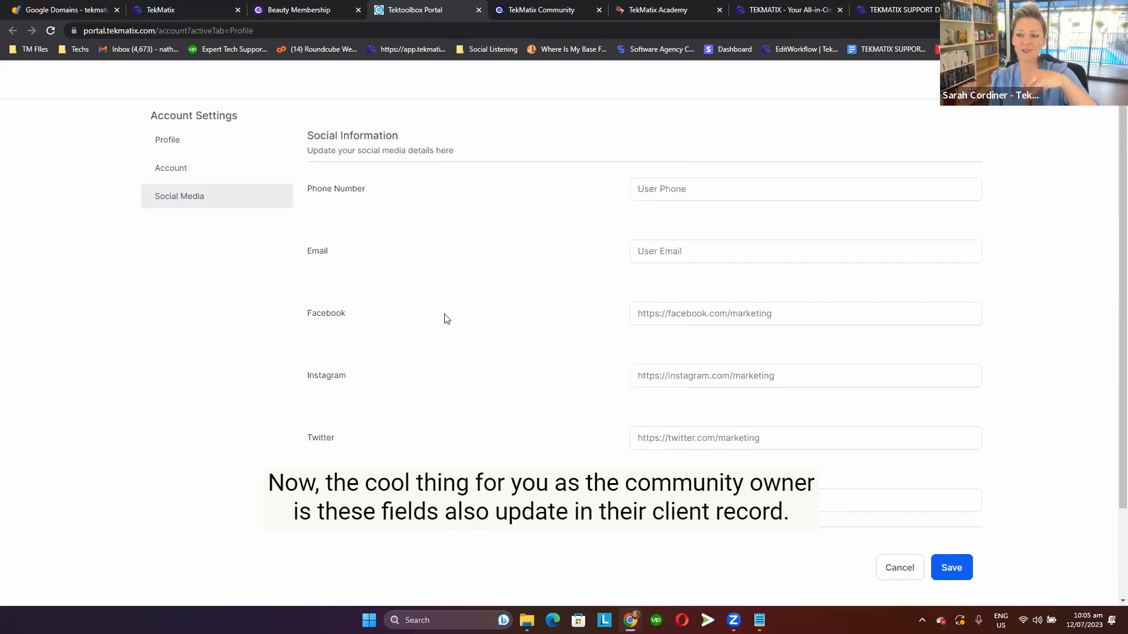
scroll(438, 319, "down", 2)
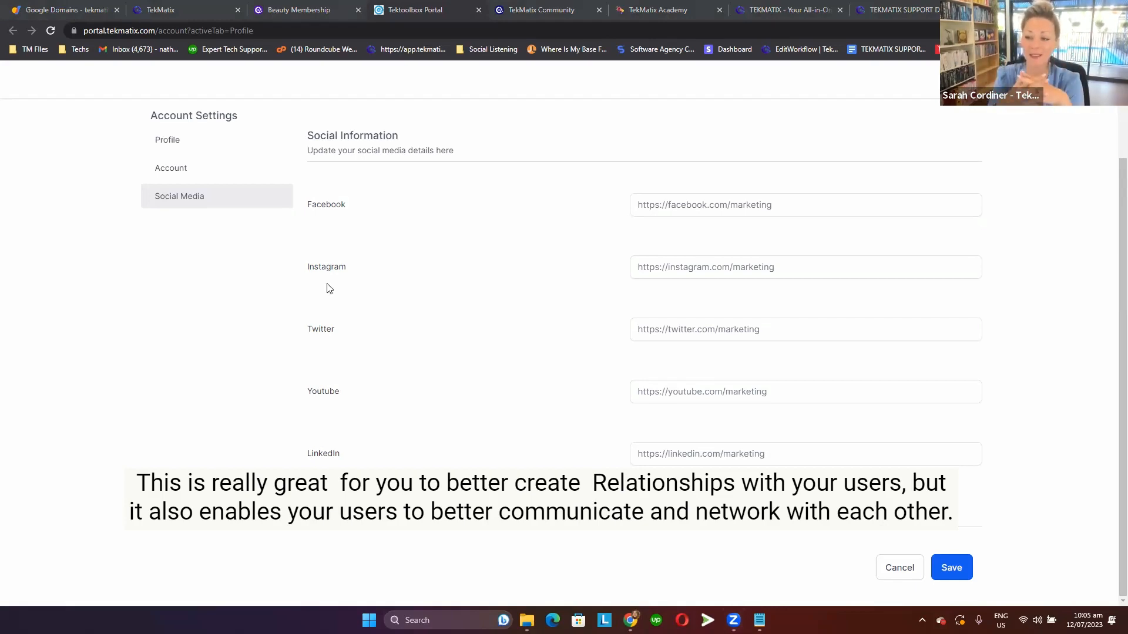
left_click(217, 140)
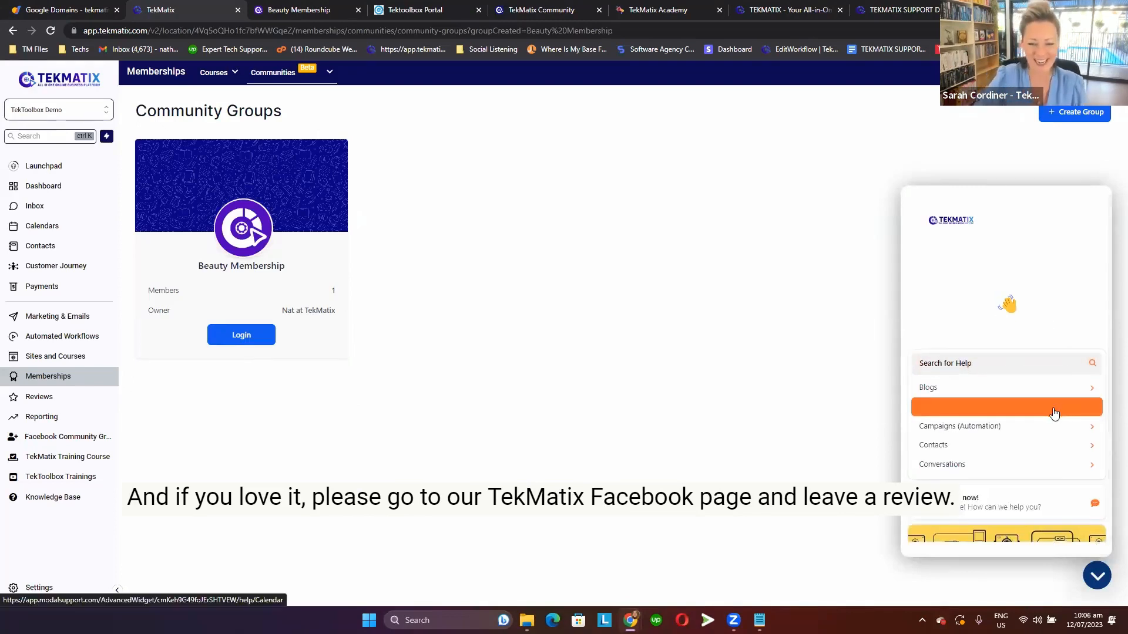
Return to the Beauty Membership portal and view its Discussion feed and the switcher for Communities, Courses and Affiliates.
scroll(1054, 413, "down", 3)
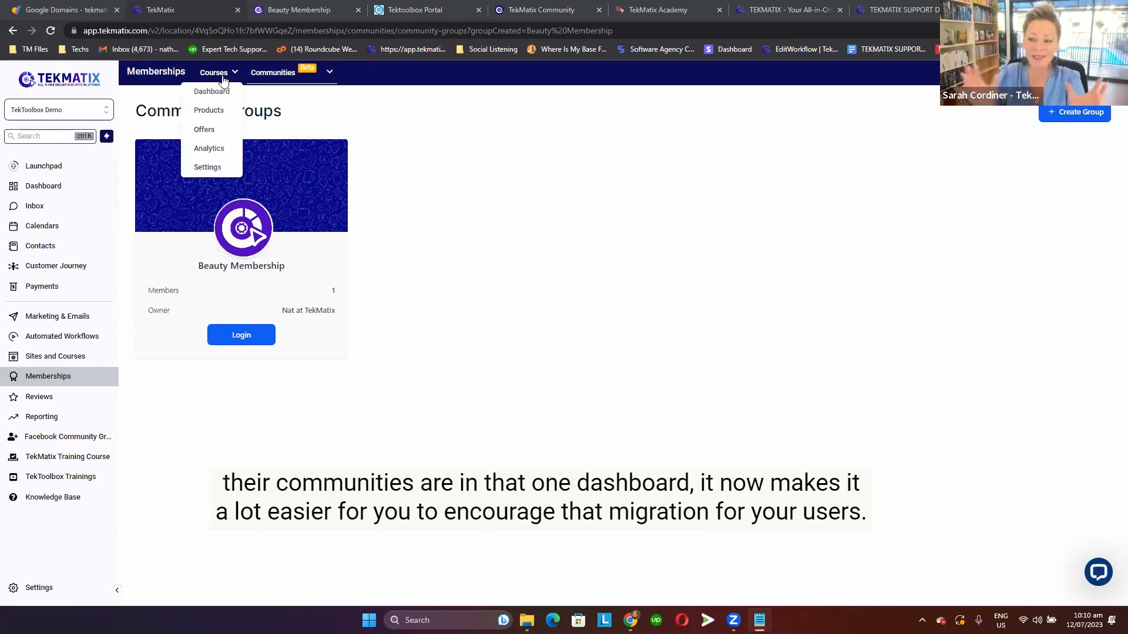
left_click(296, 5)
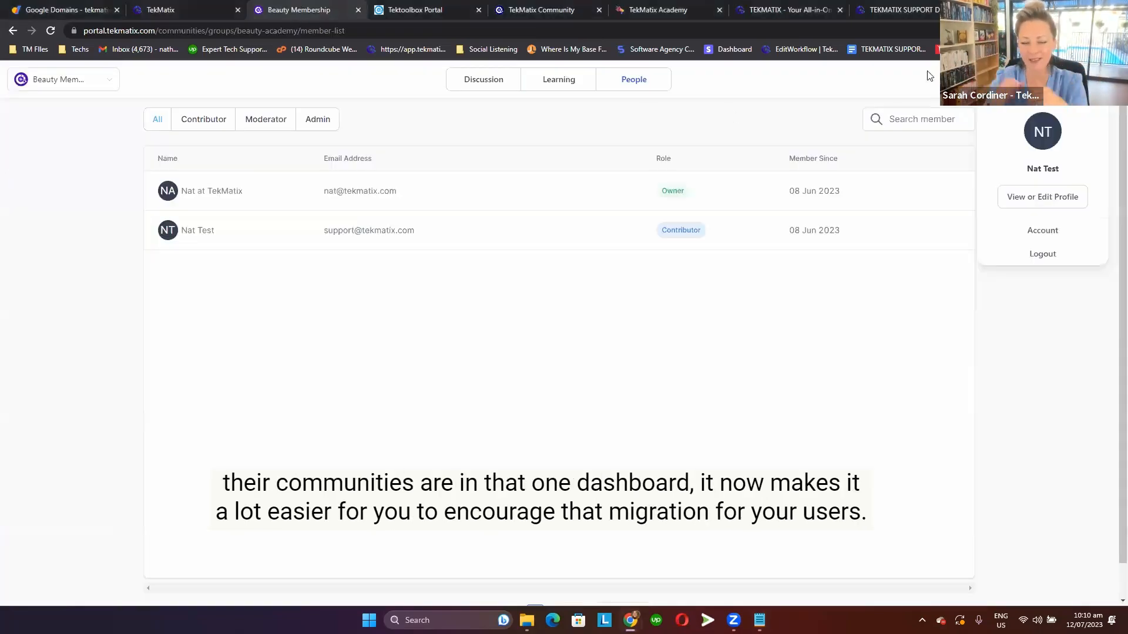
left_click(557, 82)
left_click(497, 83)
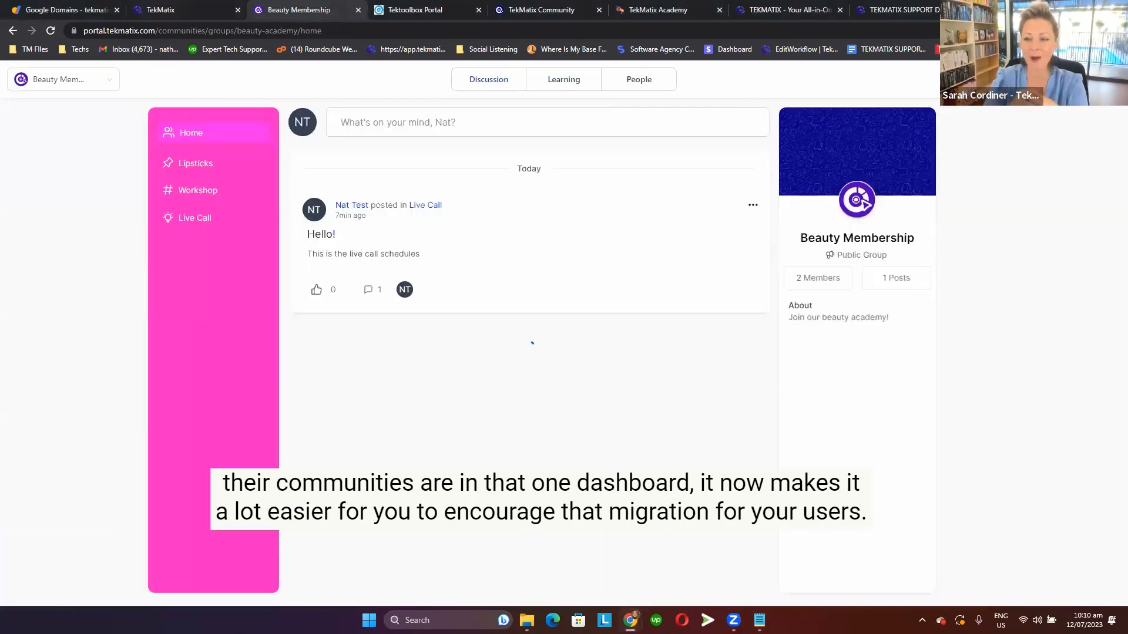
mouse_move(1045, 79)
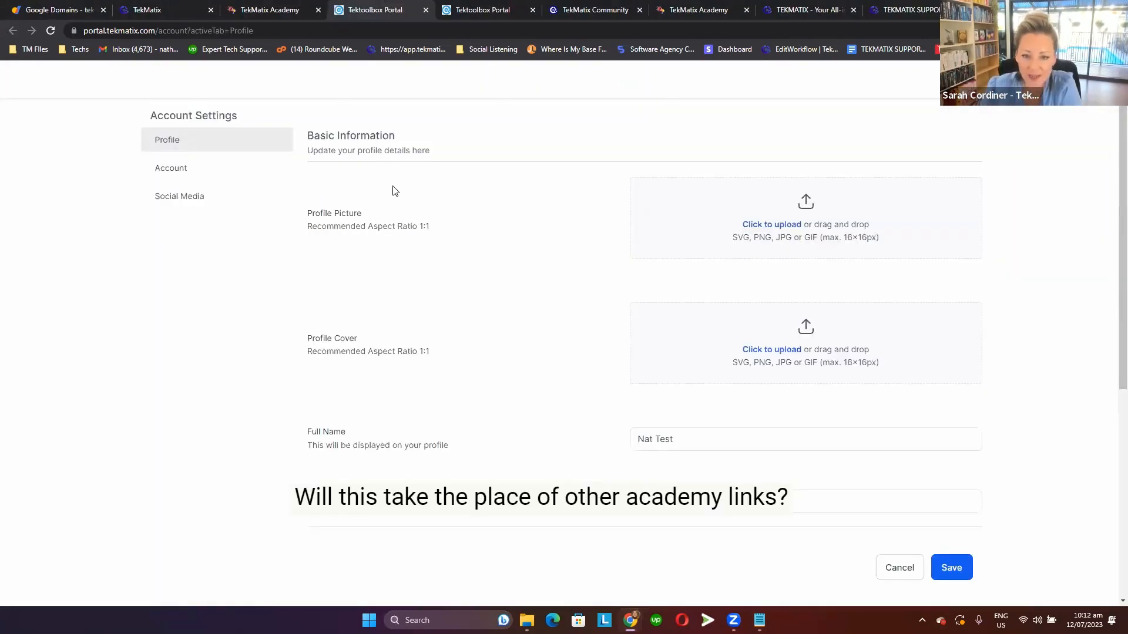
Look through the Basic Information fields of the member's profile and save the profile.
scroll(391, 253, "down", 5)
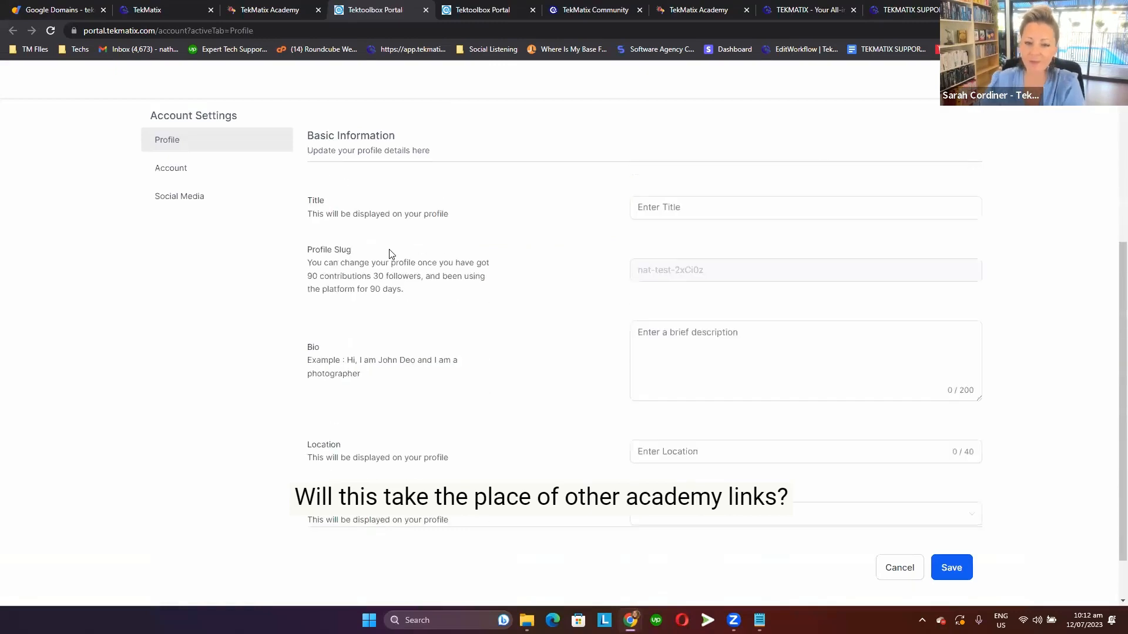
scroll(289, 239, "down", 1)
scroll(290, 239, "up", 7)
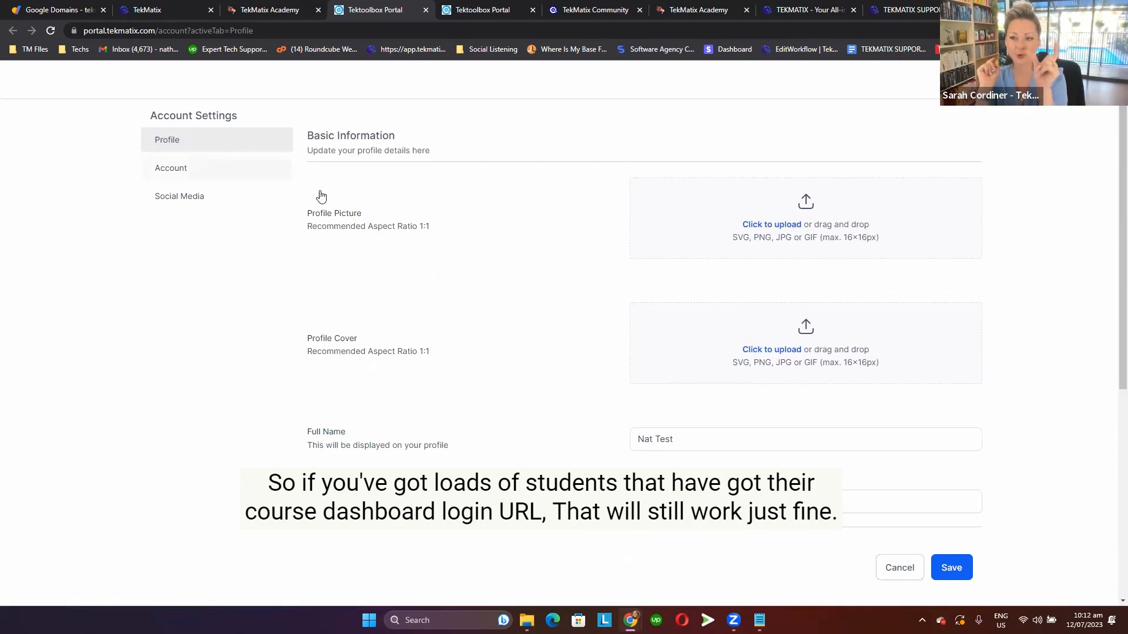
left_click(960, 571)
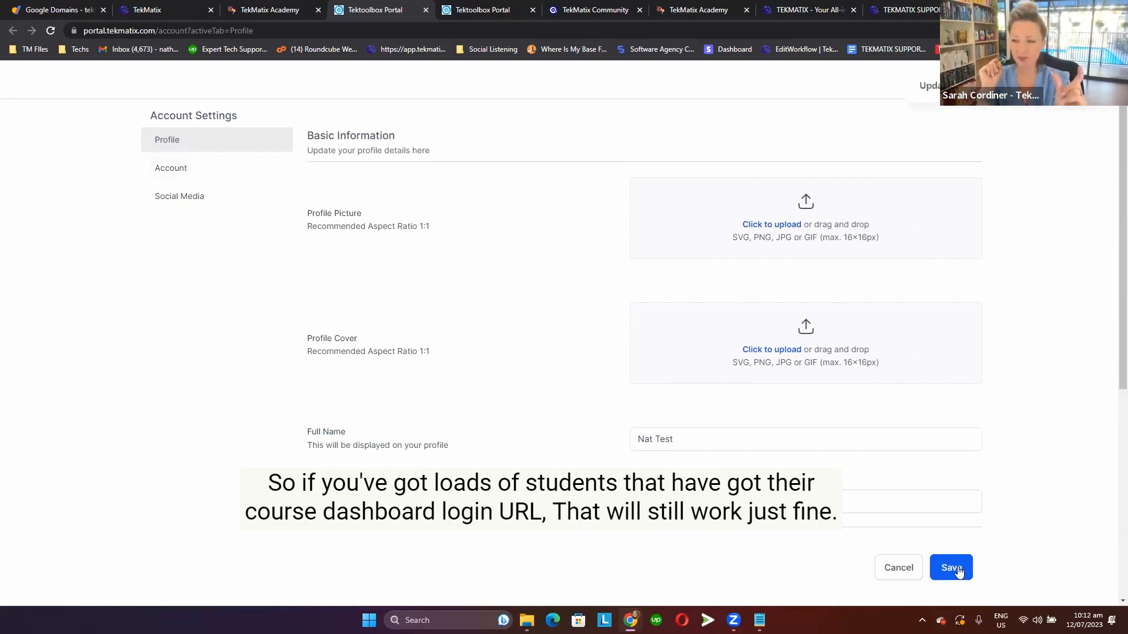
scroll(524, 471, "down", 5)
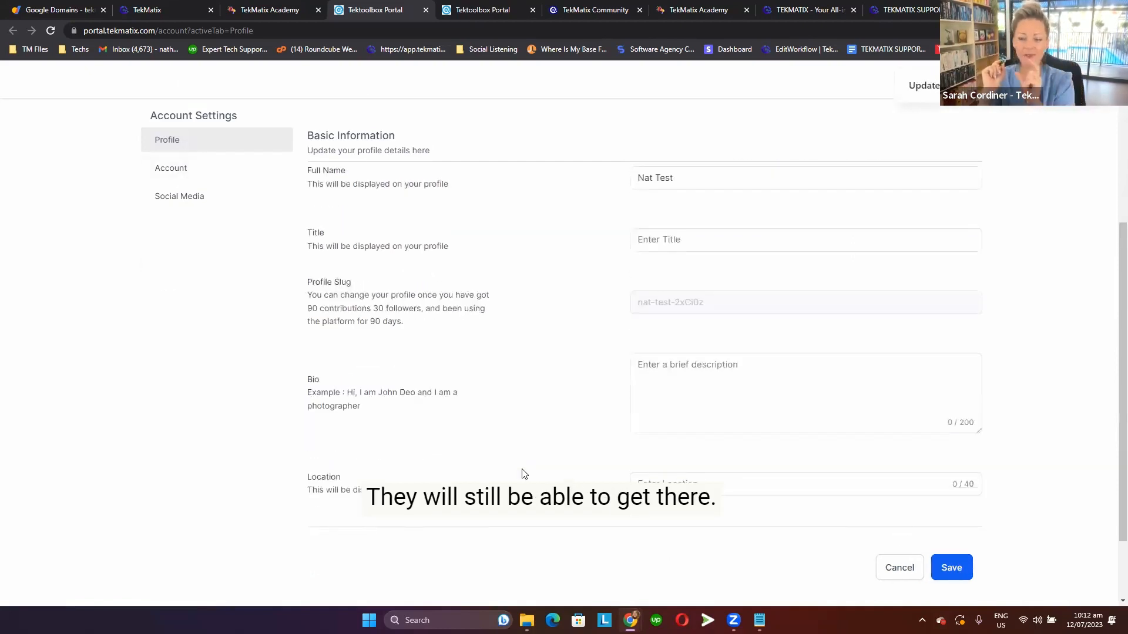
scroll(252, 210, "up", 6)
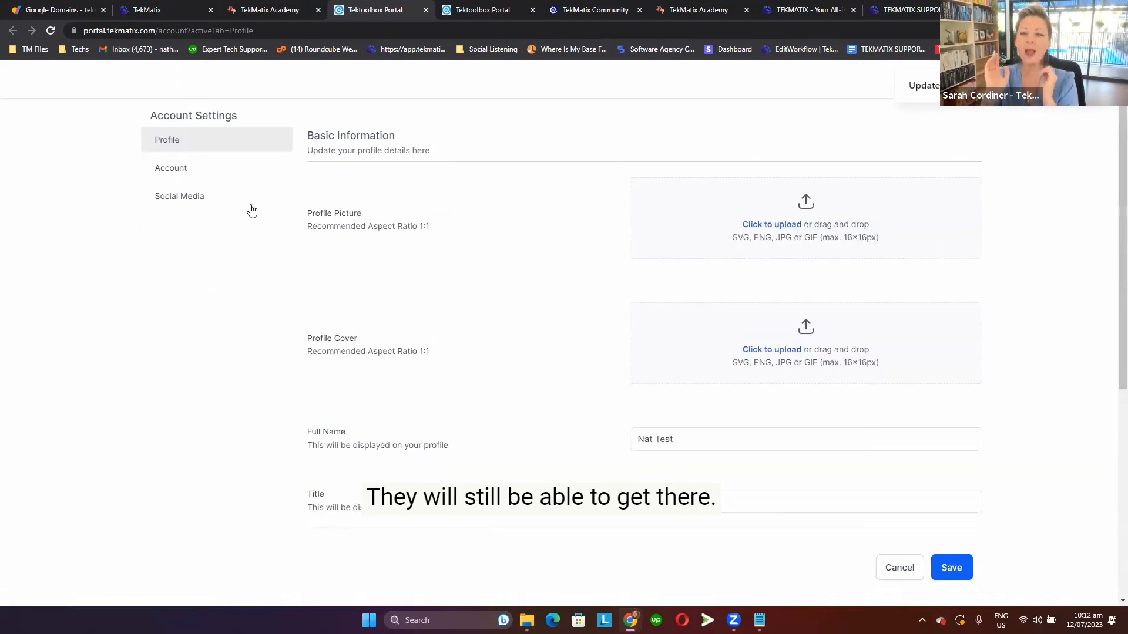
Check the Account settings and save the Social Media settings with their fields left empty.
left_click(178, 169)
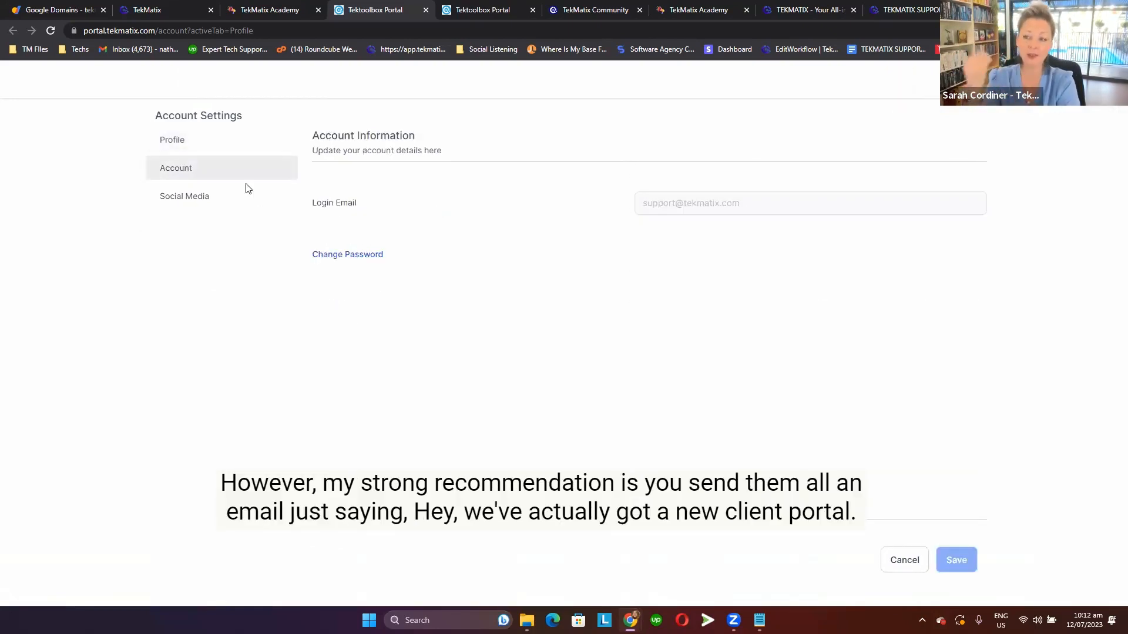
left_click(185, 209)
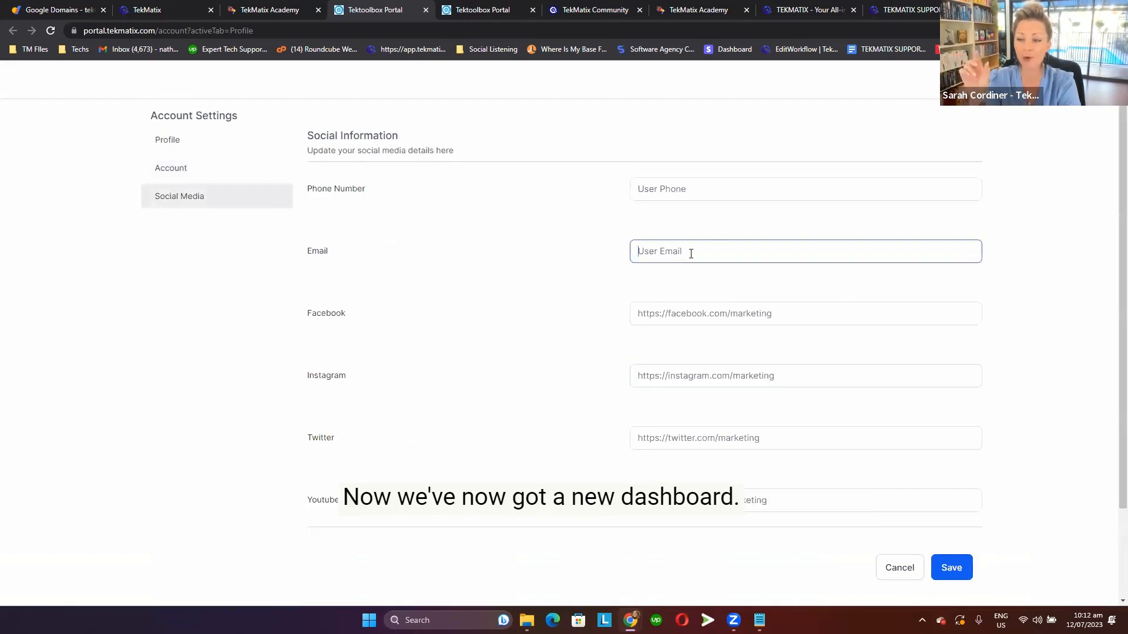
left_click(494, 297)
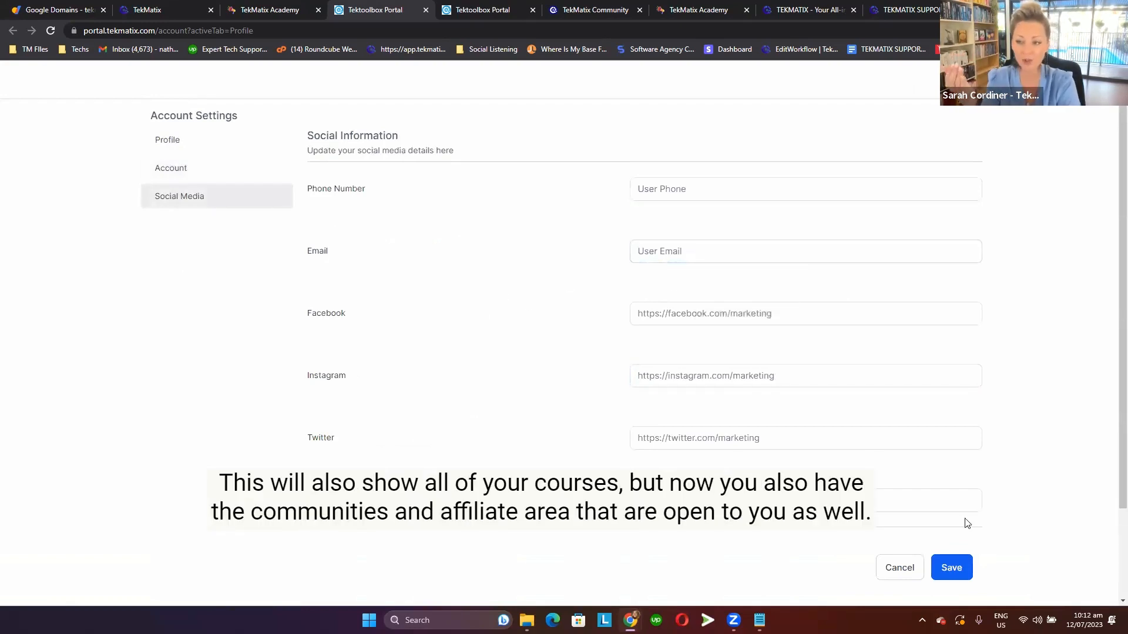
scroll(606, 439, "down", 2)
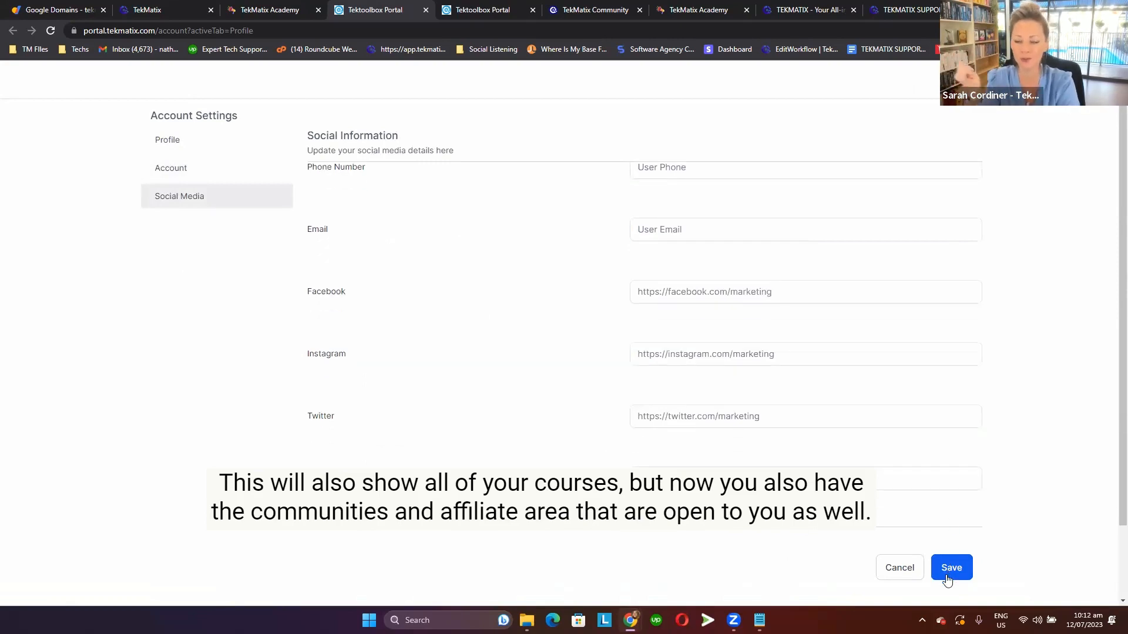
left_click(951, 567)
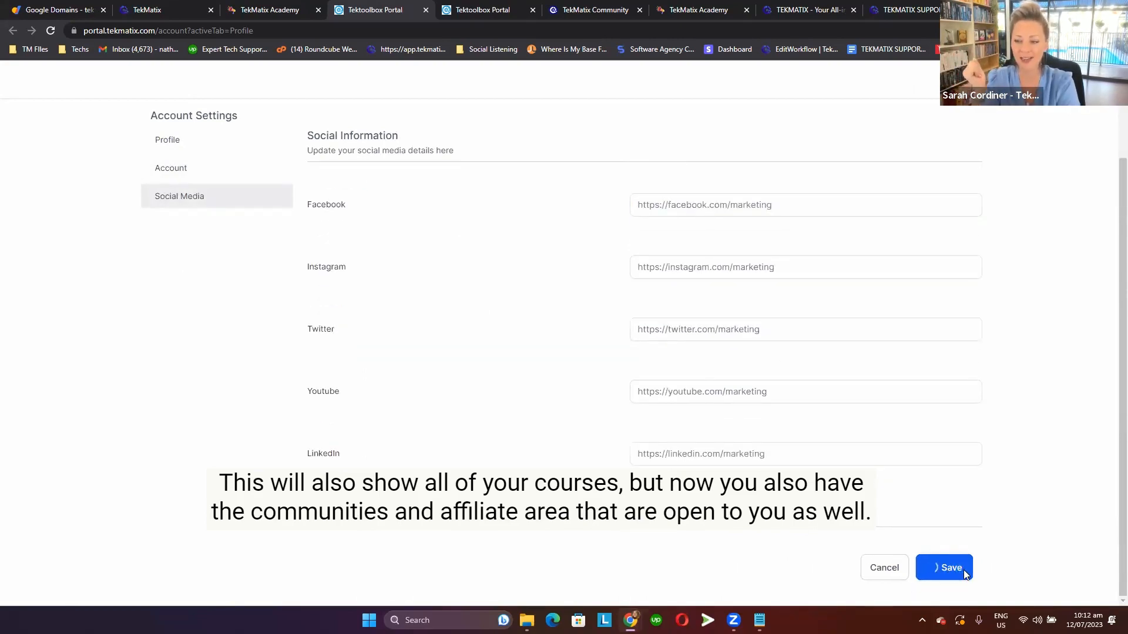
scroll(587, 294, "up", 2)
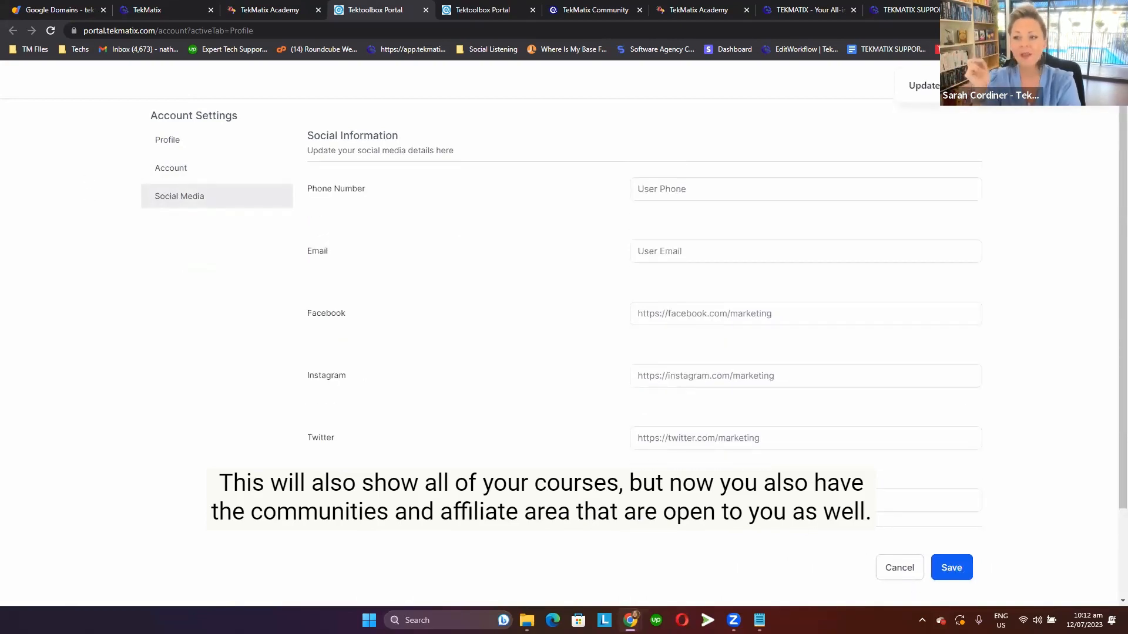
Go from the account settings to the Communities area and view the Beauty Membership group's people.
mouse_move(1062, 80)
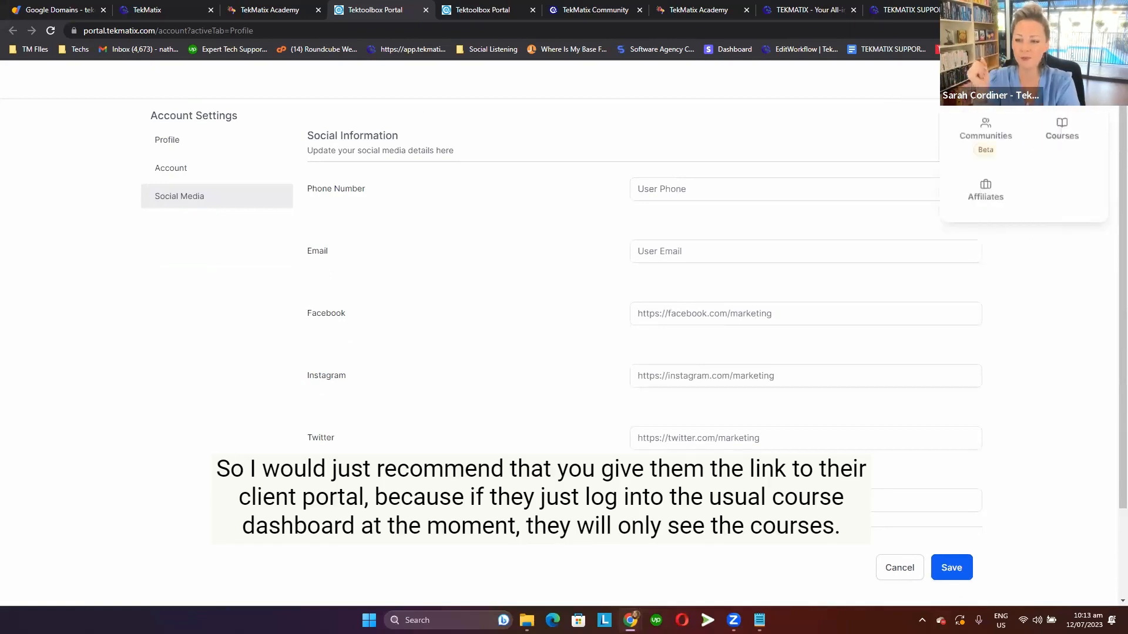
left_click_drag(990, 203, 1002, 136)
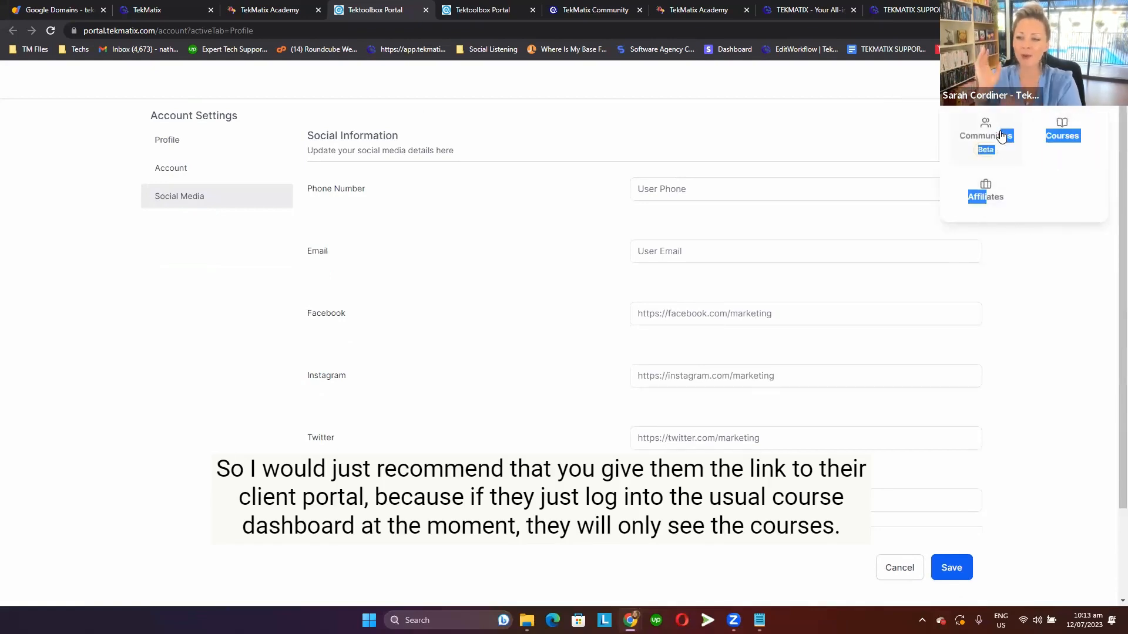
left_click(986, 138)
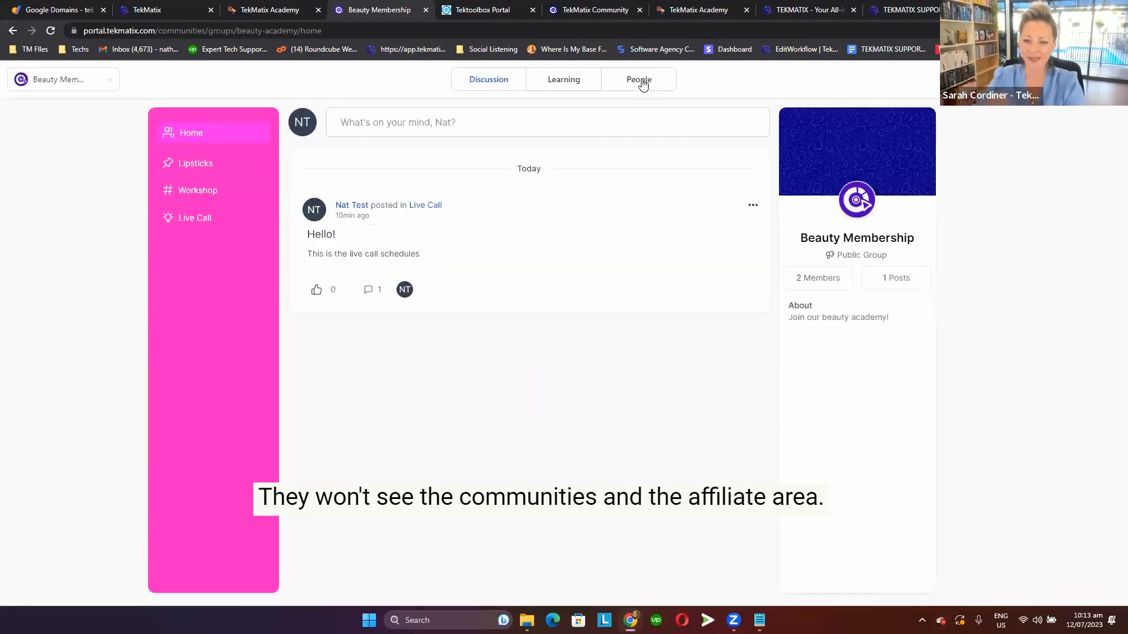
left_click(641, 82)
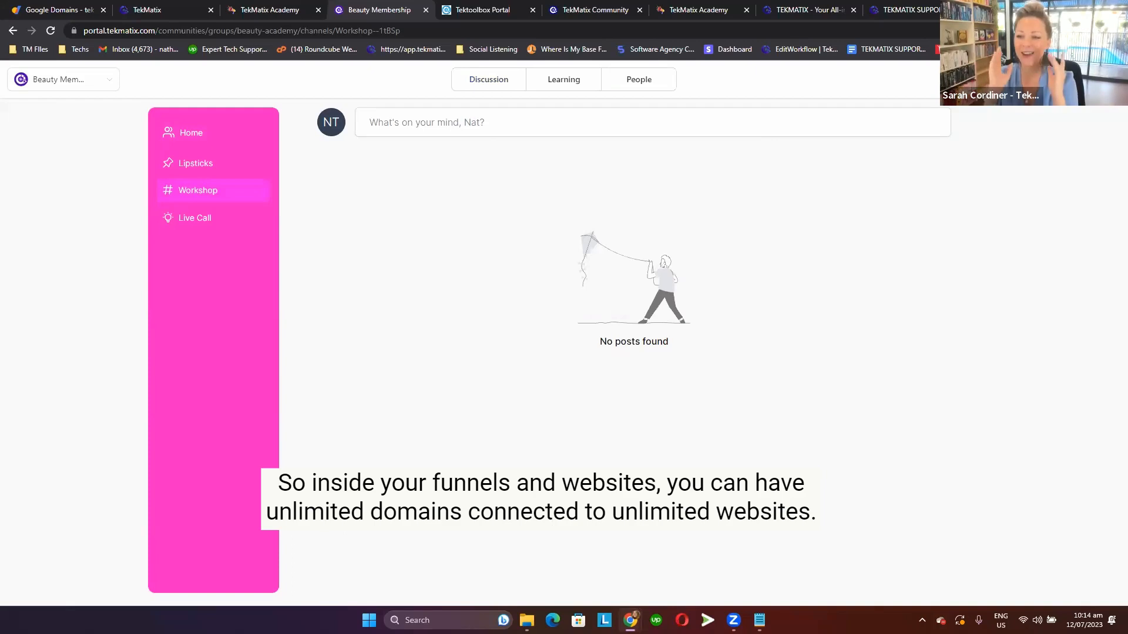
Switch to the TekMatix app and open the settings of the TekMatix Help website in the My Website folder.
left_click(154, 9)
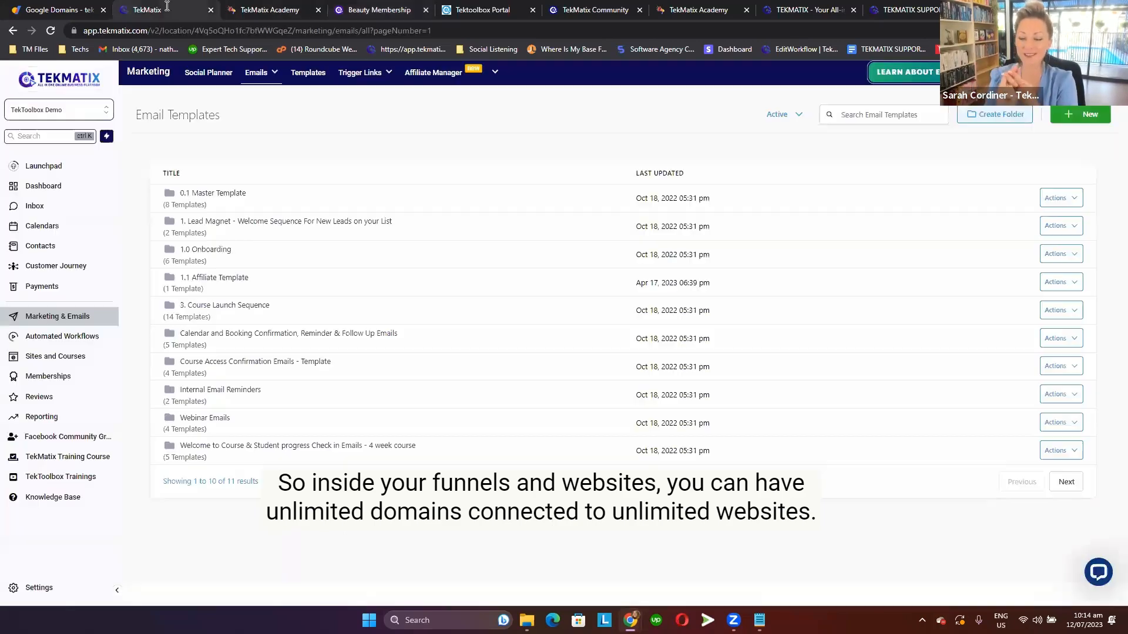
left_click(75, 357)
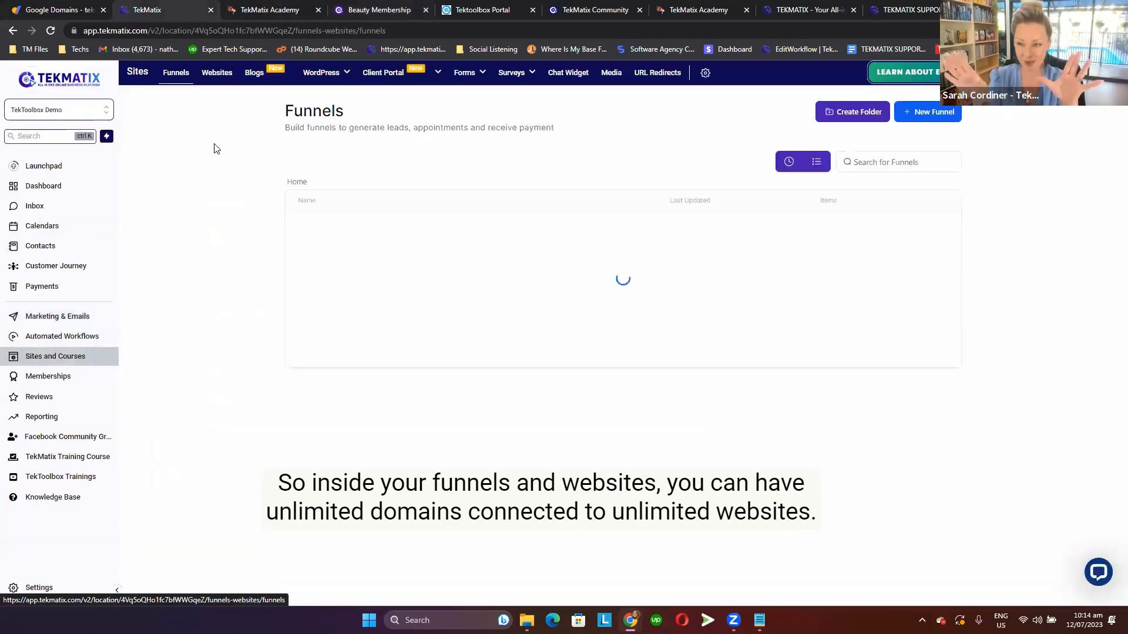
left_click(218, 75)
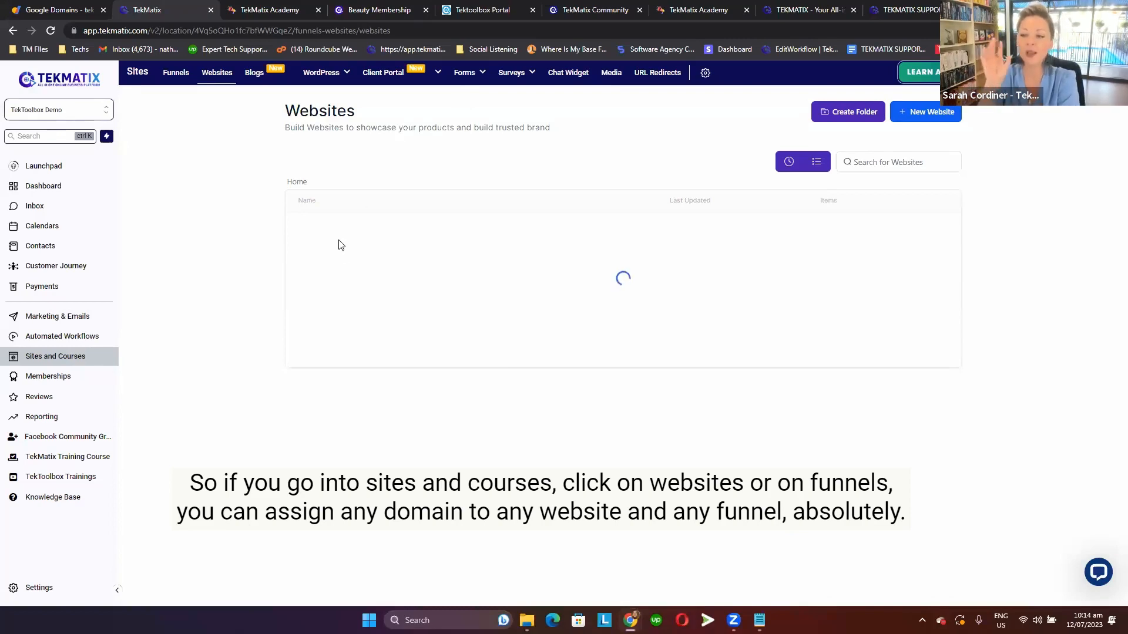
left_click(332, 261)
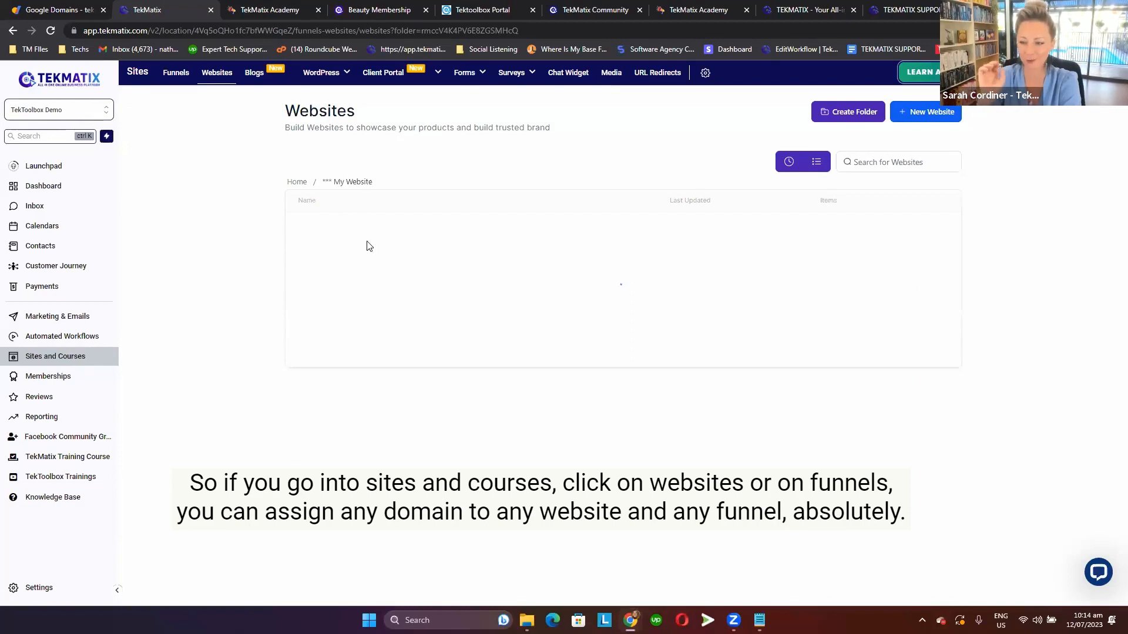
left_click(332, 229)
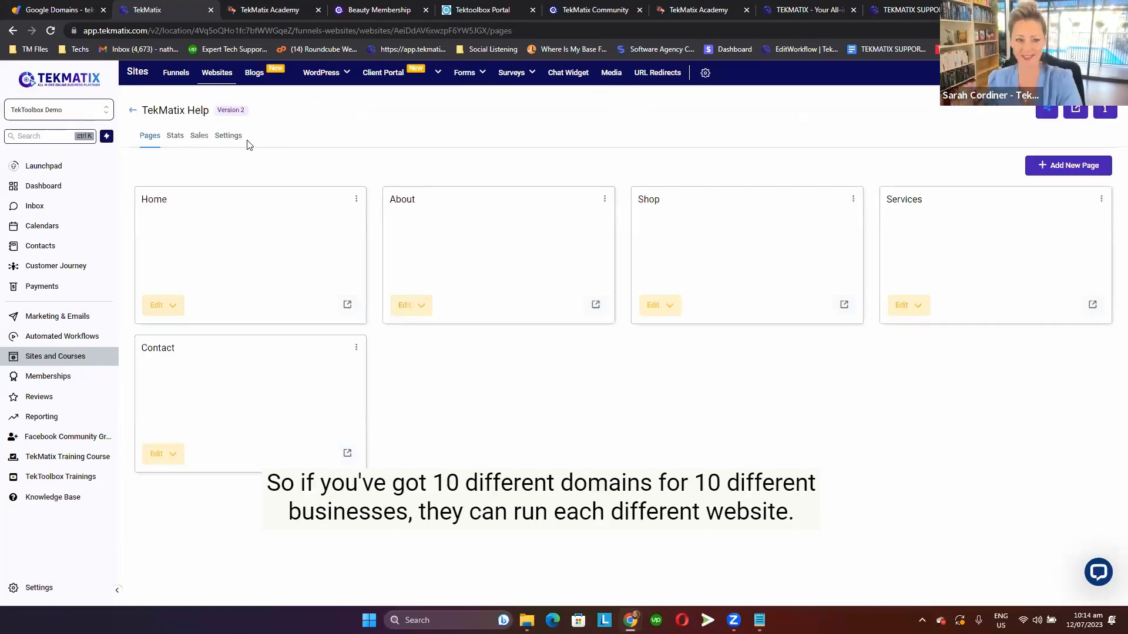
left_click(231, 136)
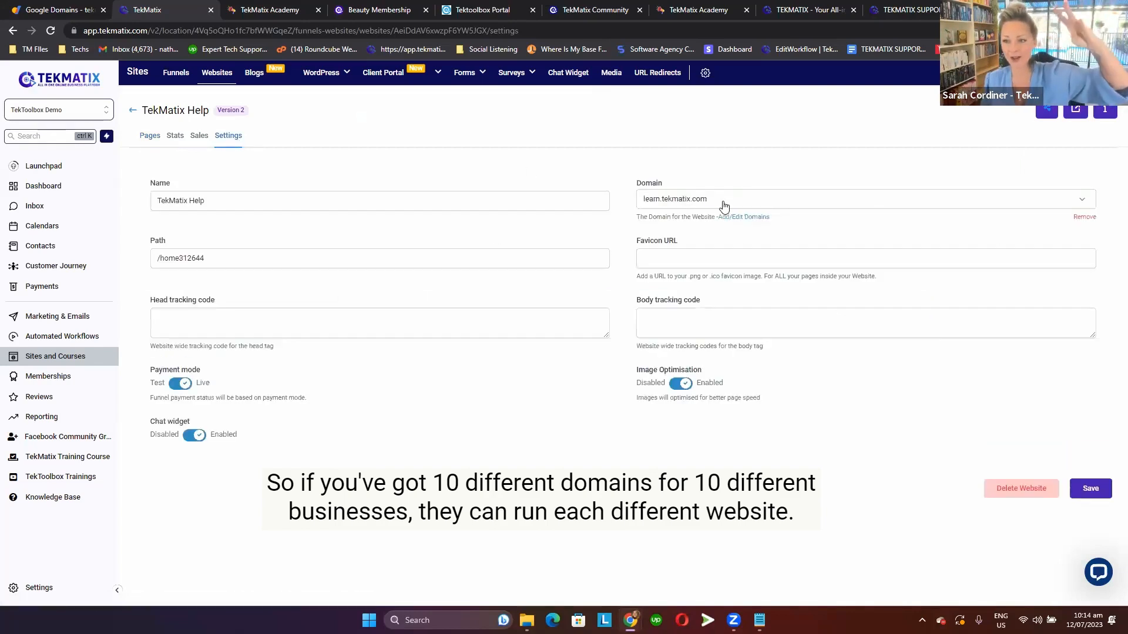
View the domain choices available for the TekMatix Help website.
left_click(721, 206)
left_click(709, 223)
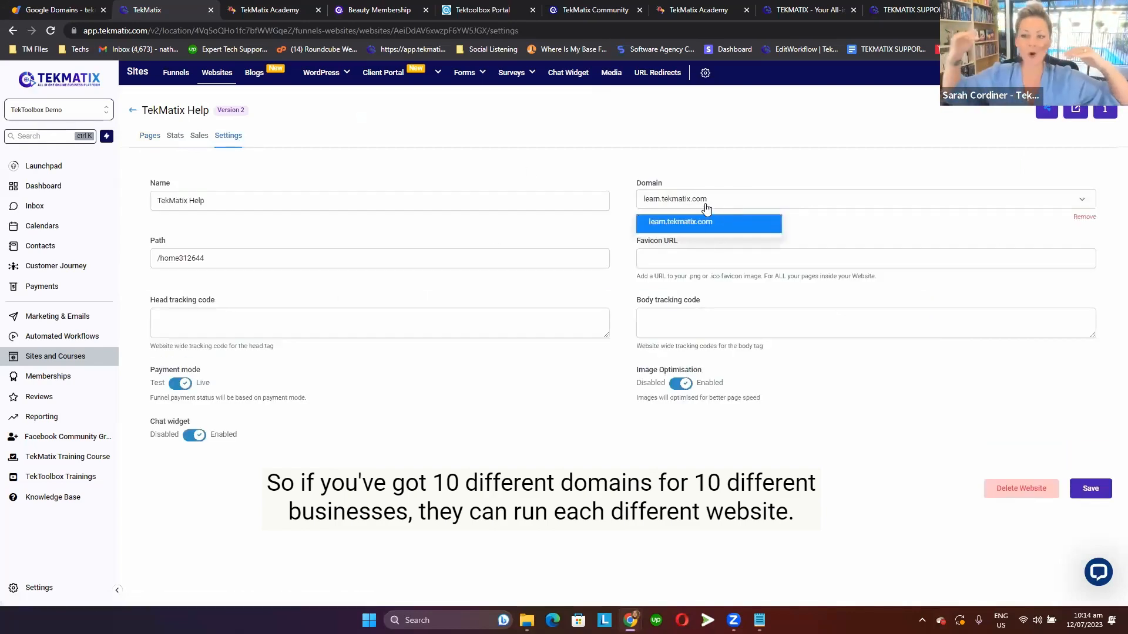
left_click_drag(671, 187, 605, 185)
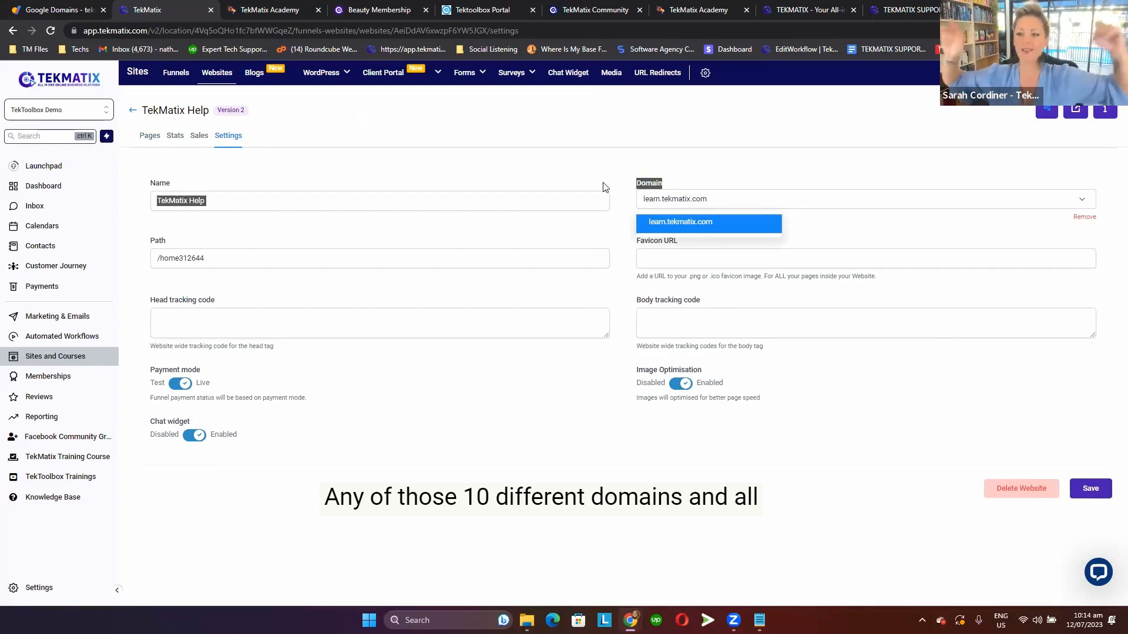
left_click_drag(698, 183, 627, 191)
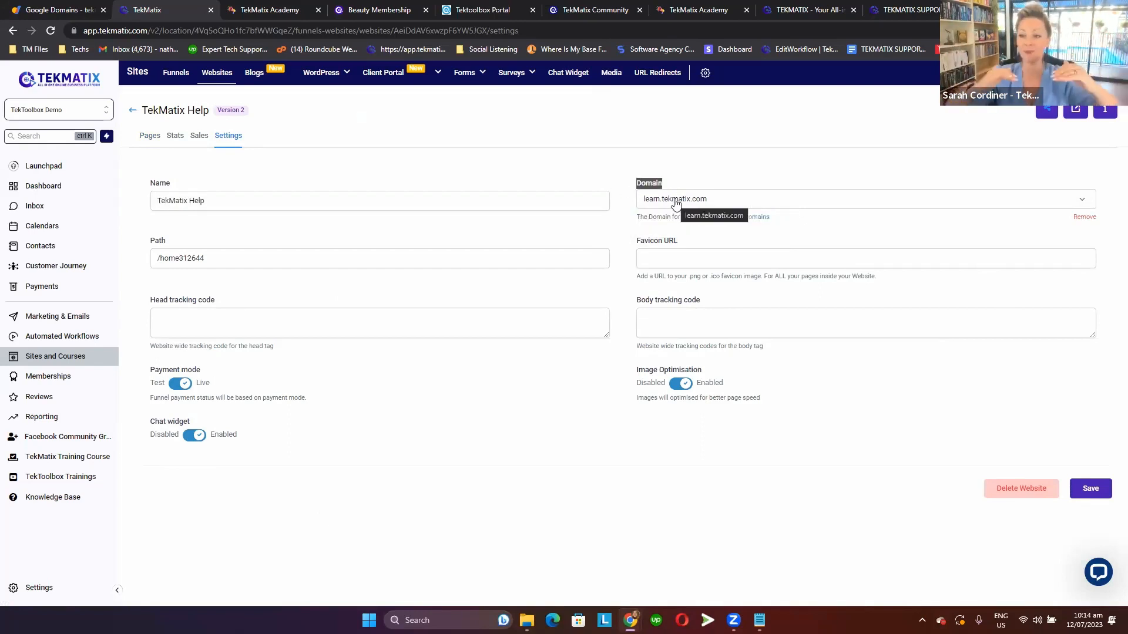
Open the settings of the Lead Launcher funnel in the SC Funnels folder and view its domain choices.
left_click(186, 80)
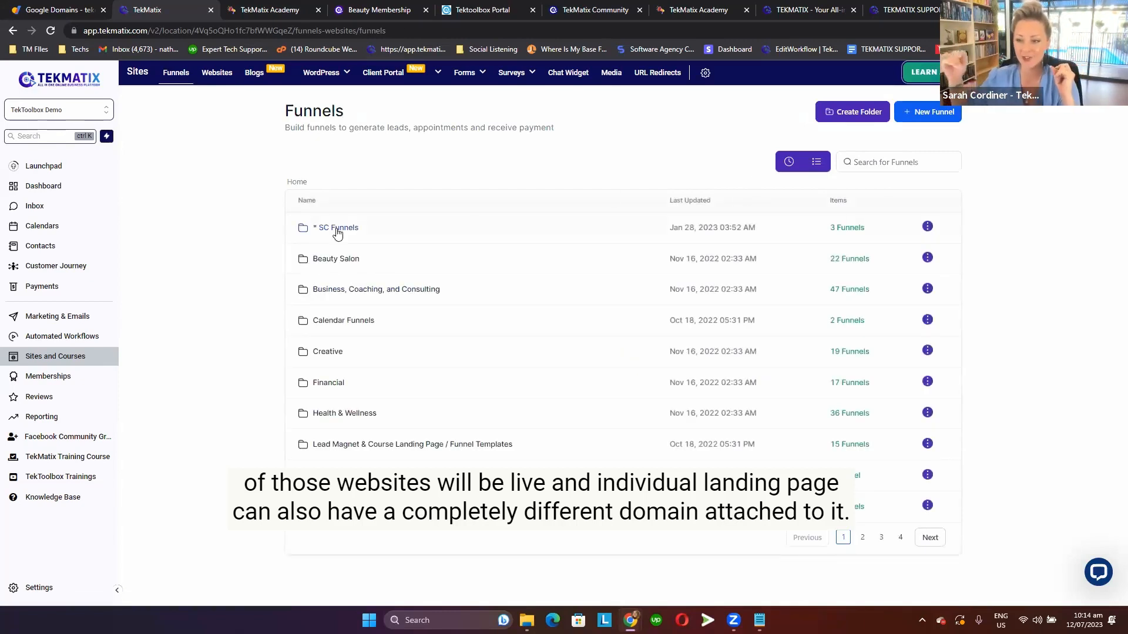
left_click(335, 231)
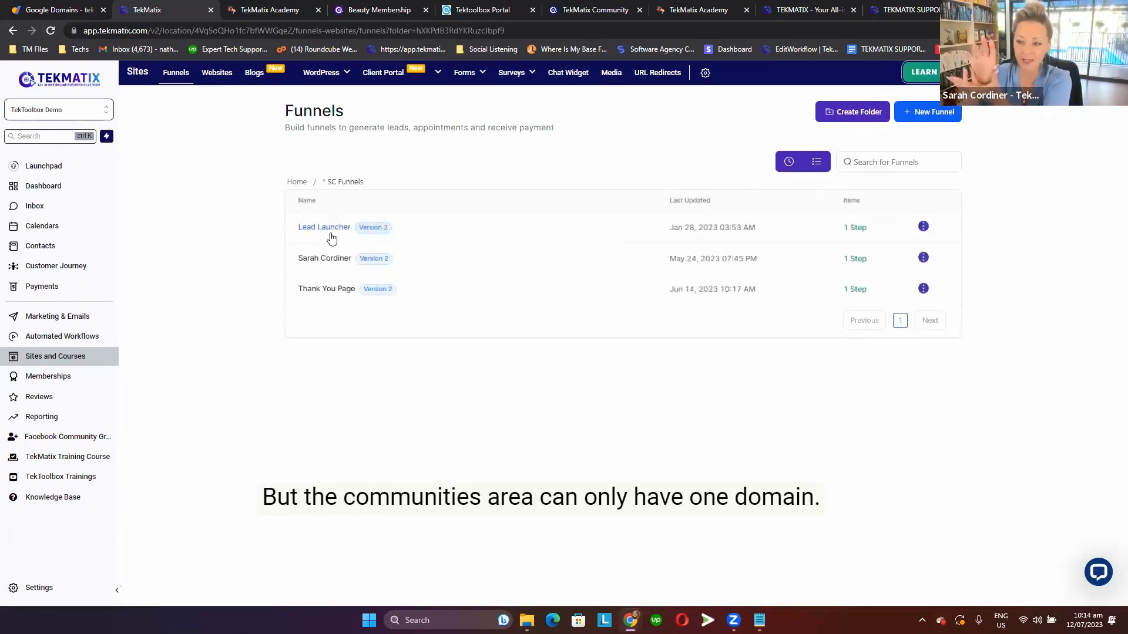
left_click(335, 231)
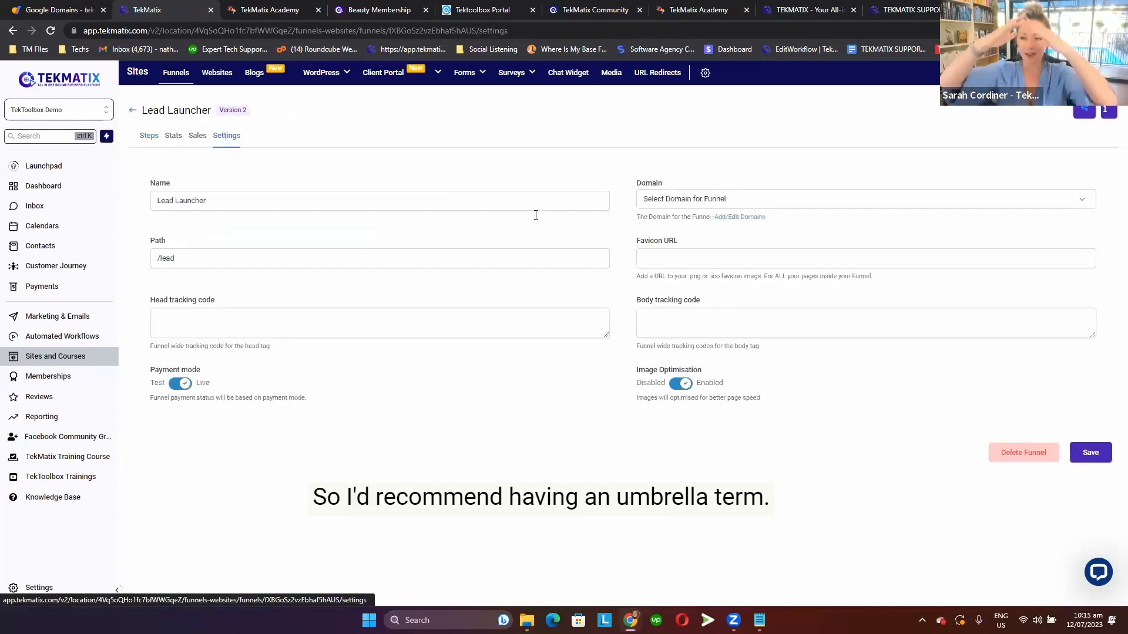
left_click(728, 201)
left_click(781, 203)
left_click(782, 203)
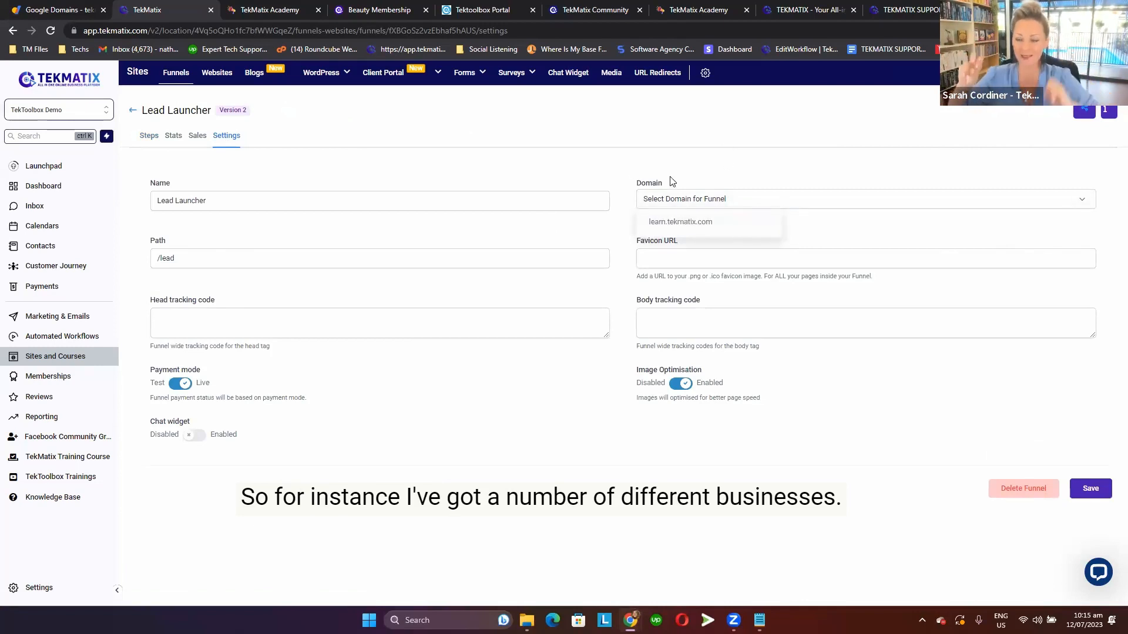
left_click(374, 151)
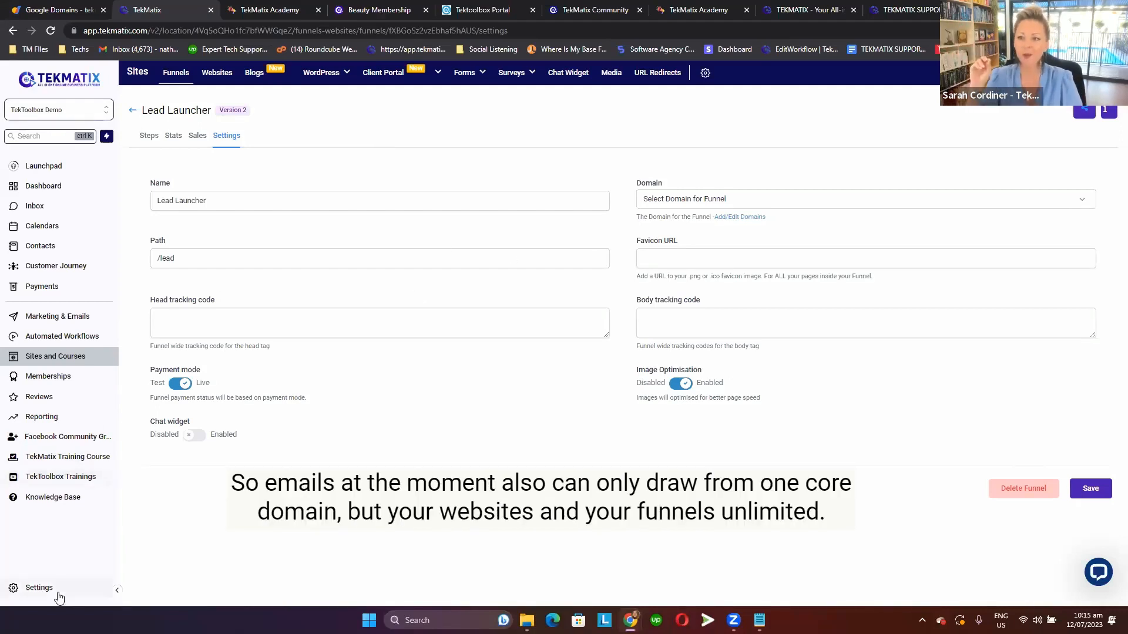
Open the Domains page in the account settings to view the connected domains.
left_click(58, 594)
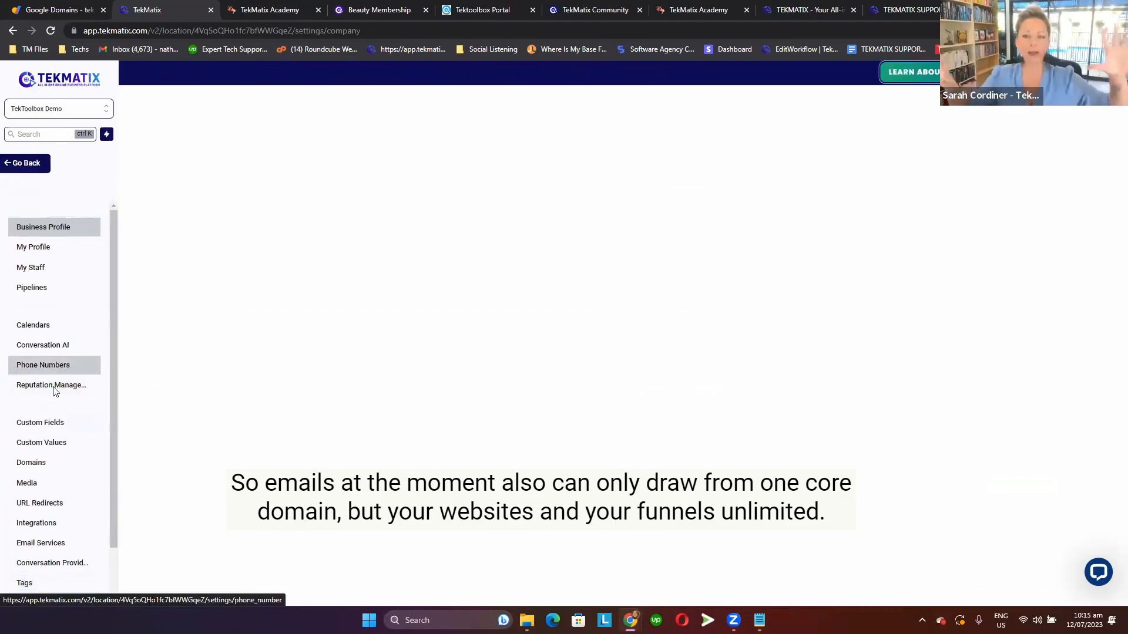
left_click(54, 473)
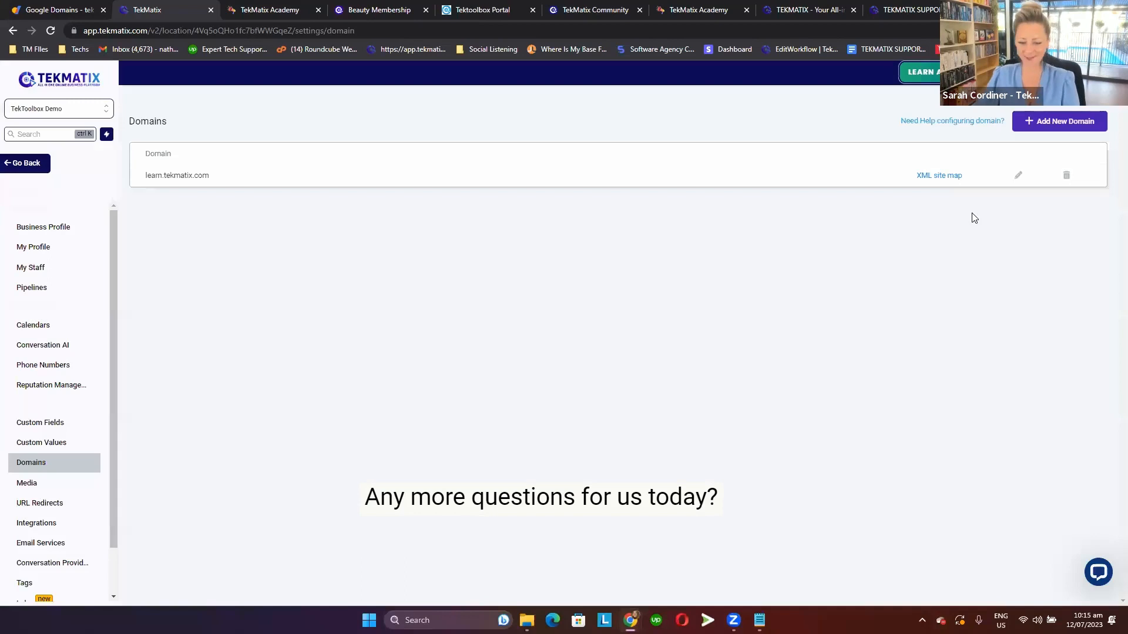